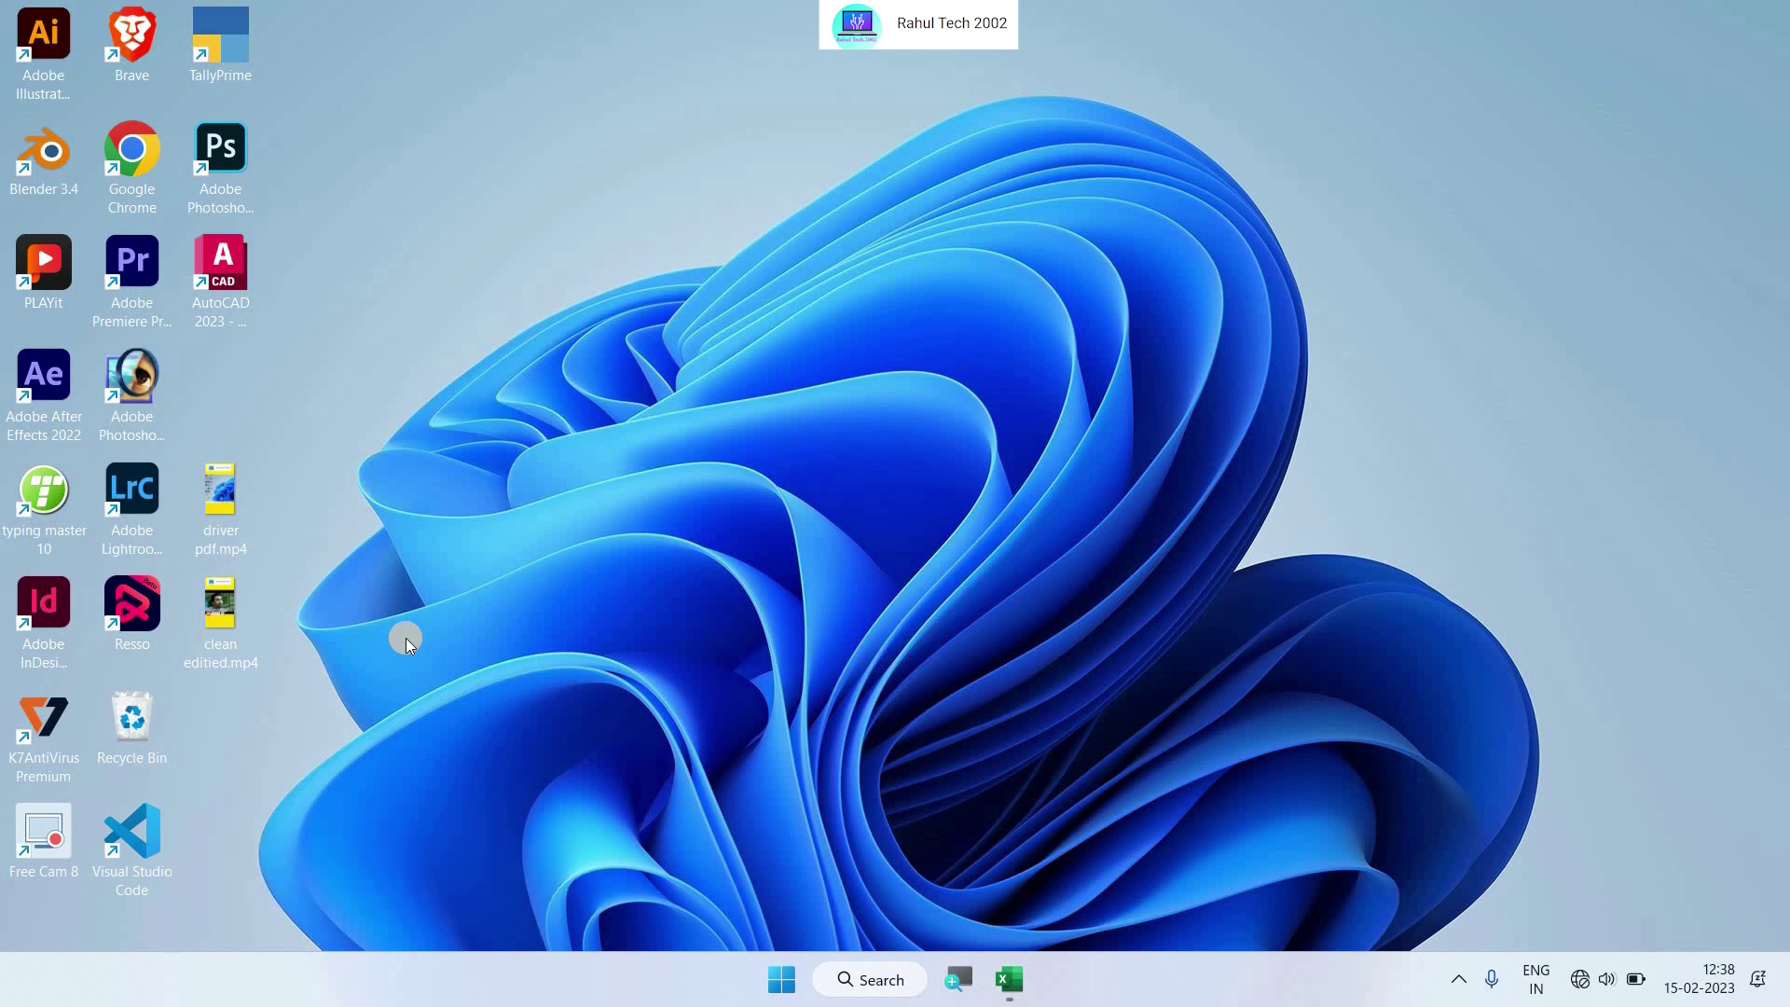
# Restore the blank Excel workbook window from the taskbar and select a cell
pyautogui.click(1008, 979)
pyautogui.click(483, 326)
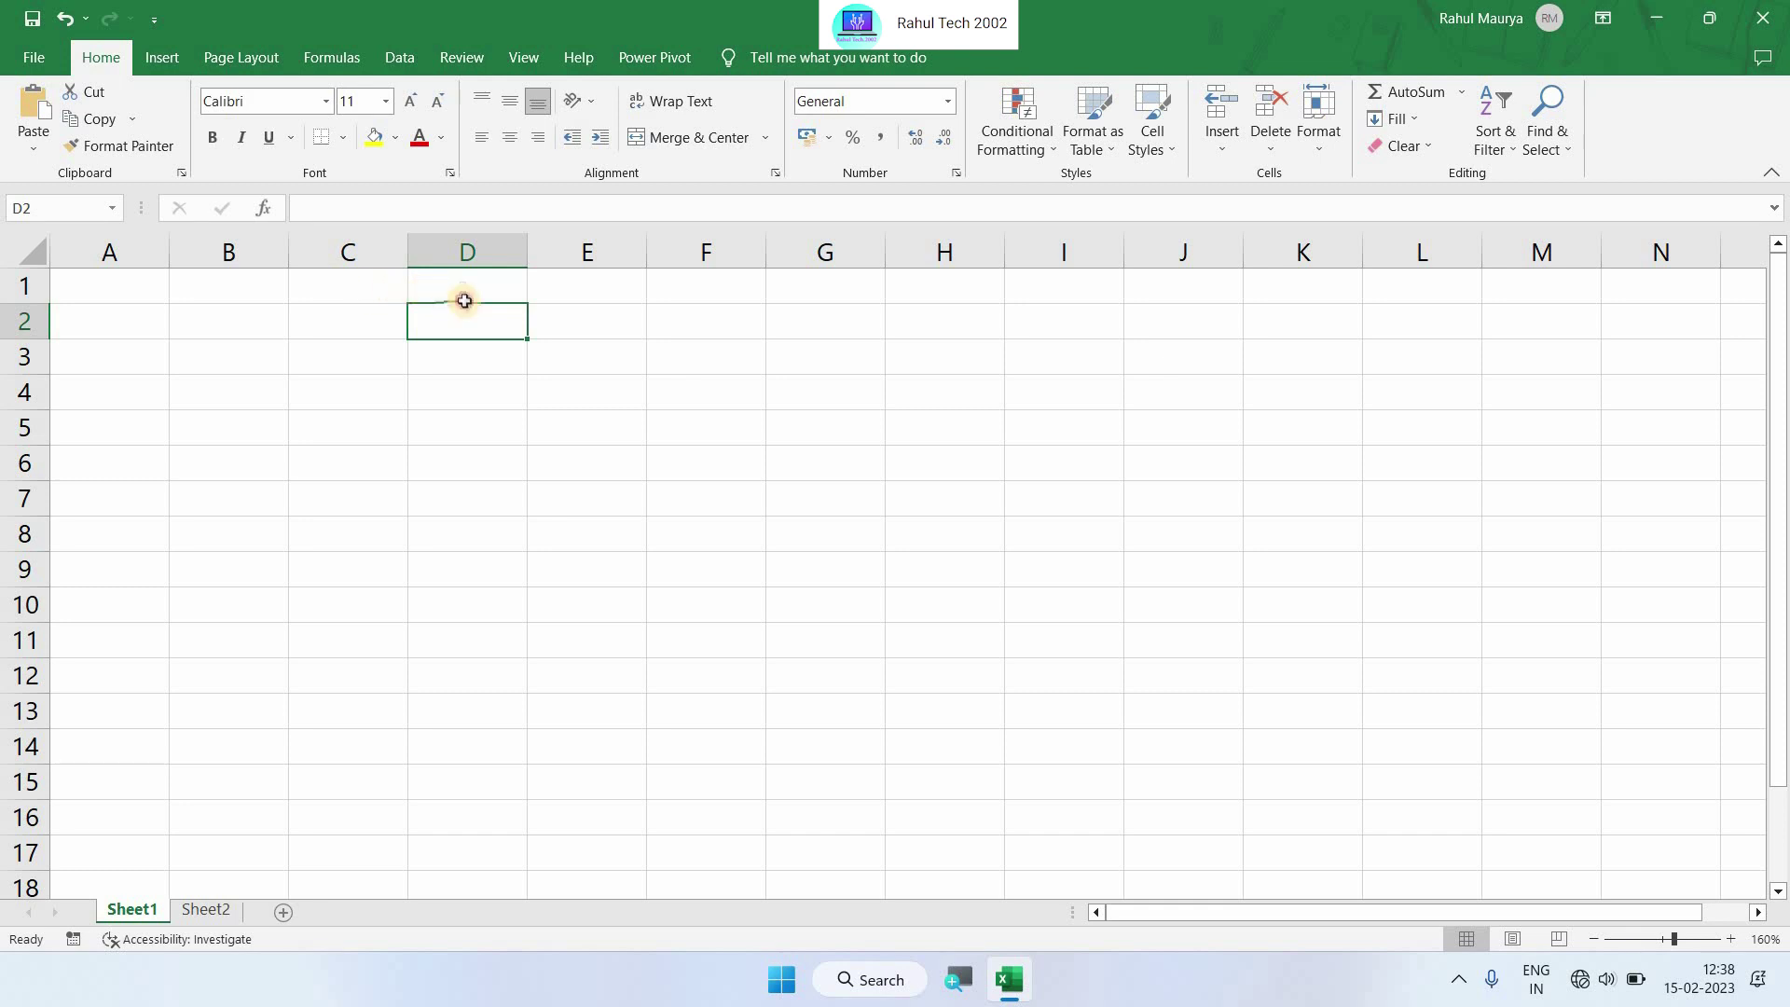
# Merge D1:L5 into one centred cell and enter the title 'discount sheet'
pyautogui.moveTo(463, 296)
pyautogui.mouseDown()
pyautogui.moveTo(1250, 429)
pyautogui.moveTo(1426, 431)
pyautogui.mouseUp()
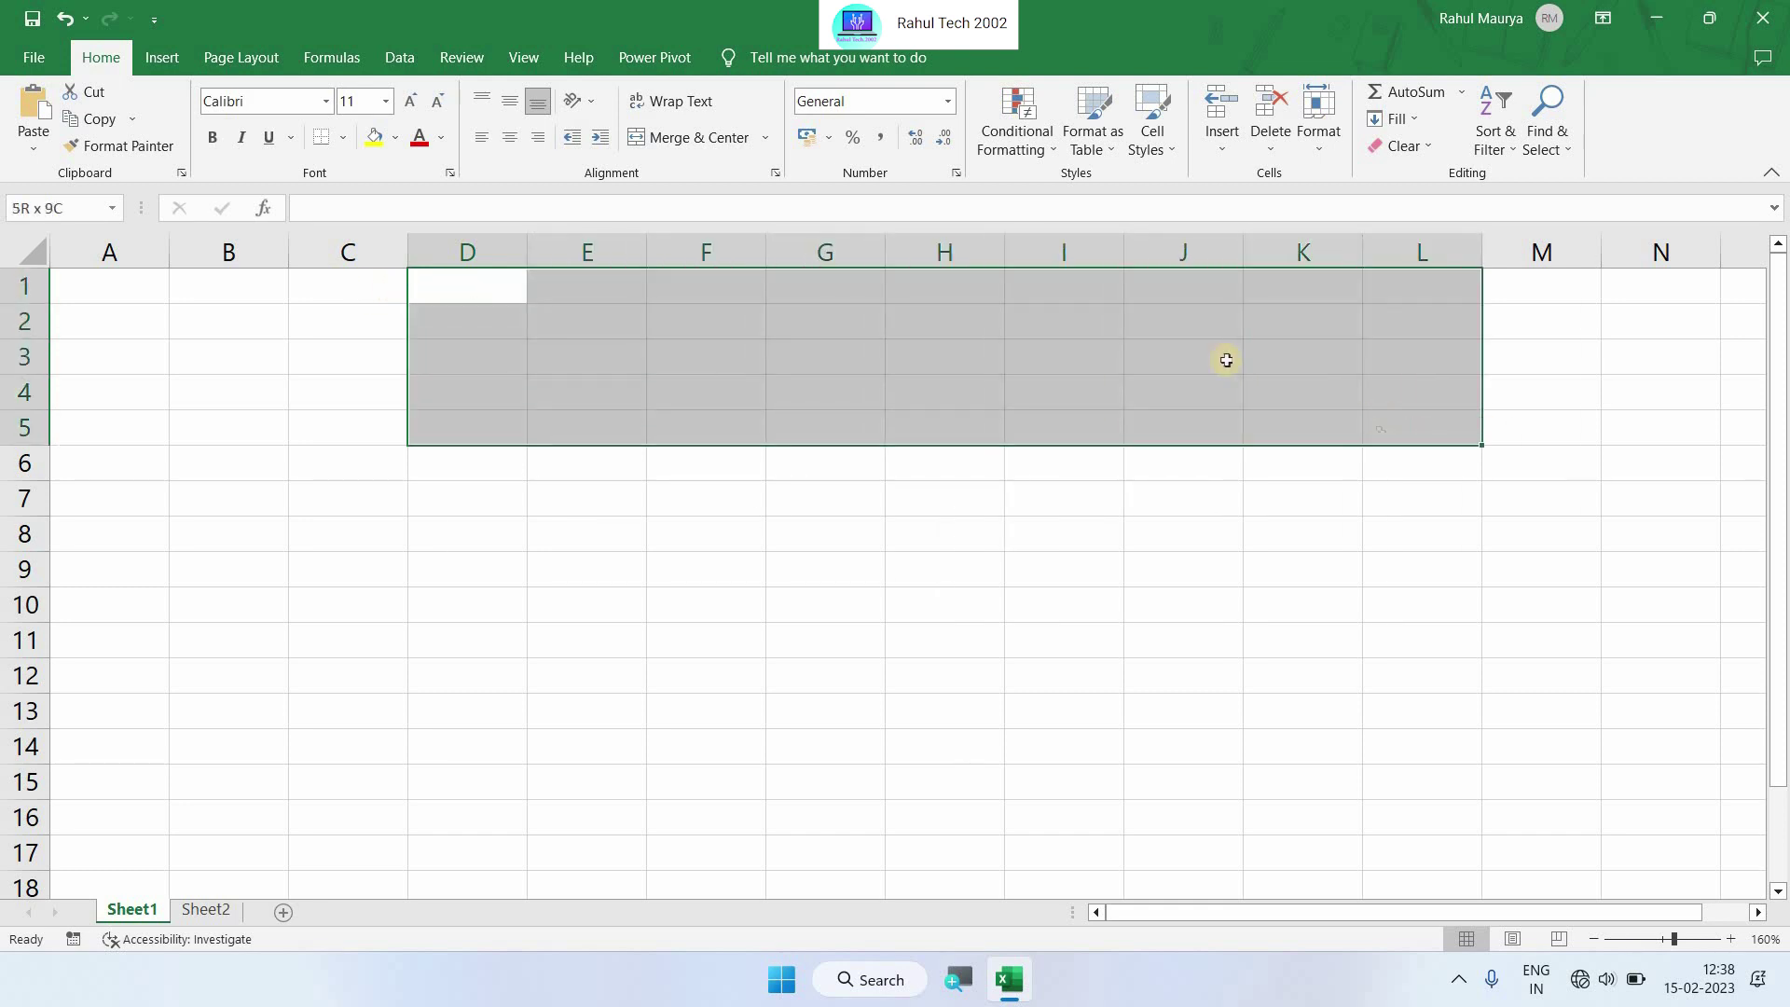
pyautogui.click(695, 140)
pyautogui.doubleClick(756, 386)
pyautogui.write('di')
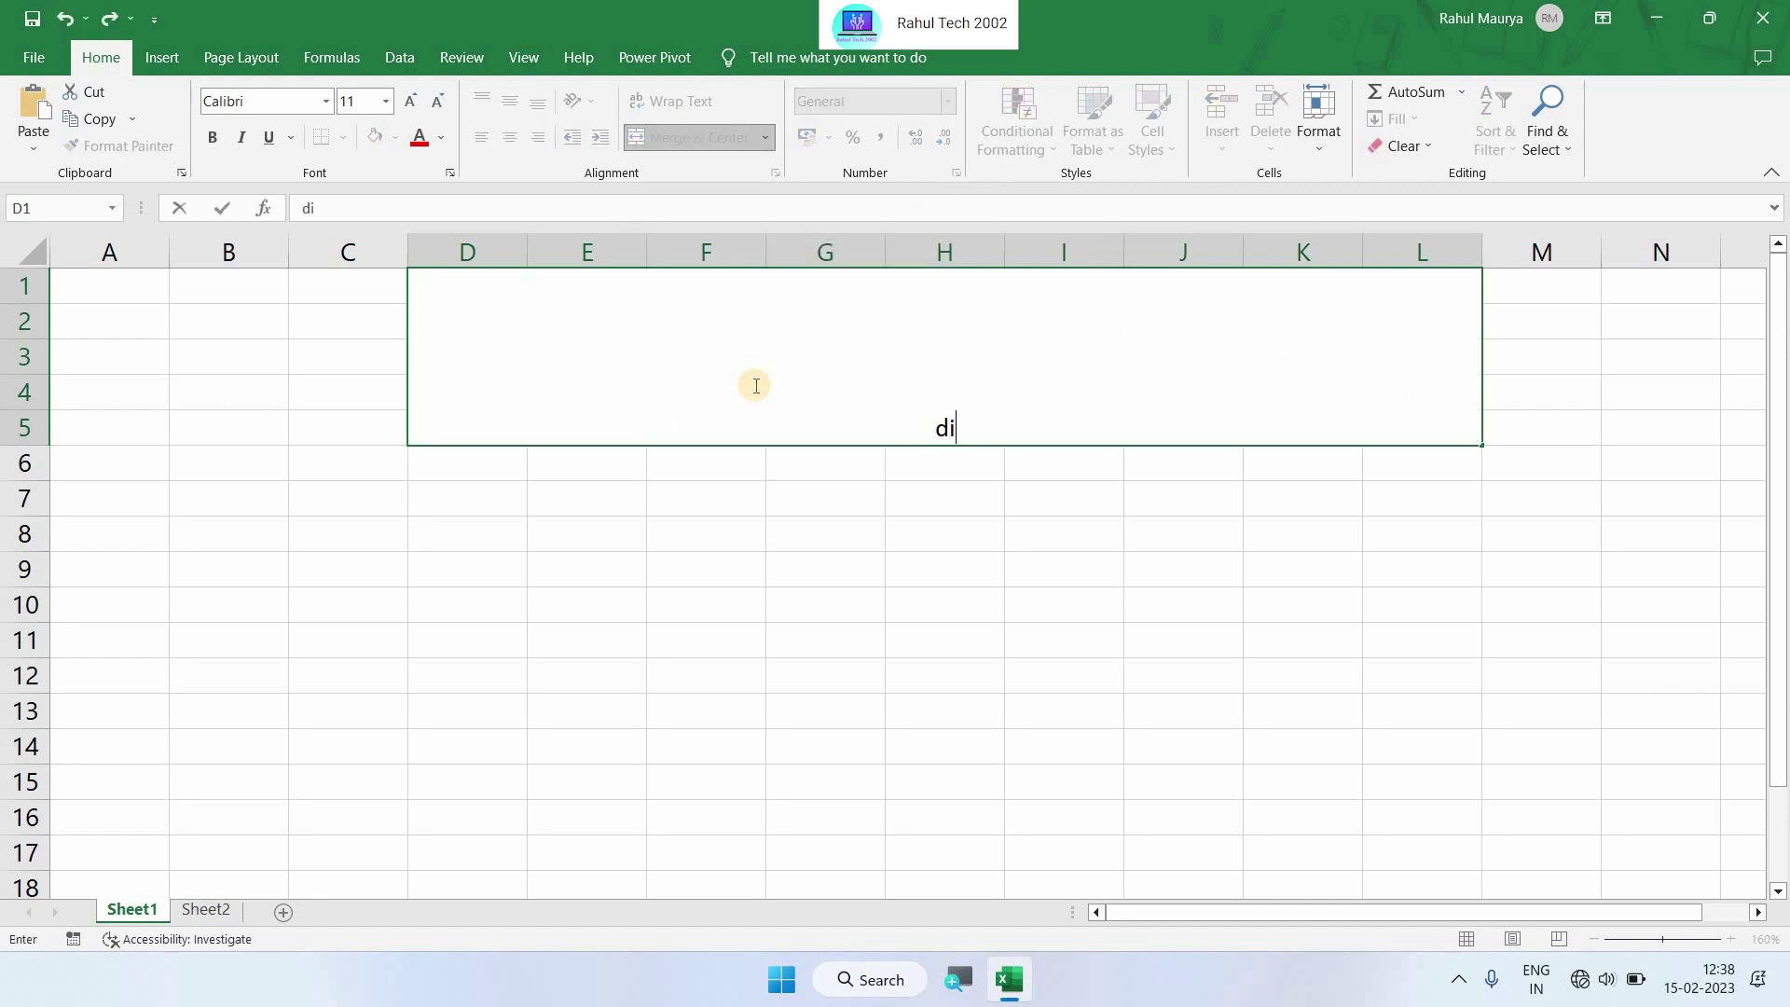
pyautogui.write('scount ')
pyautogui.write('sheet')
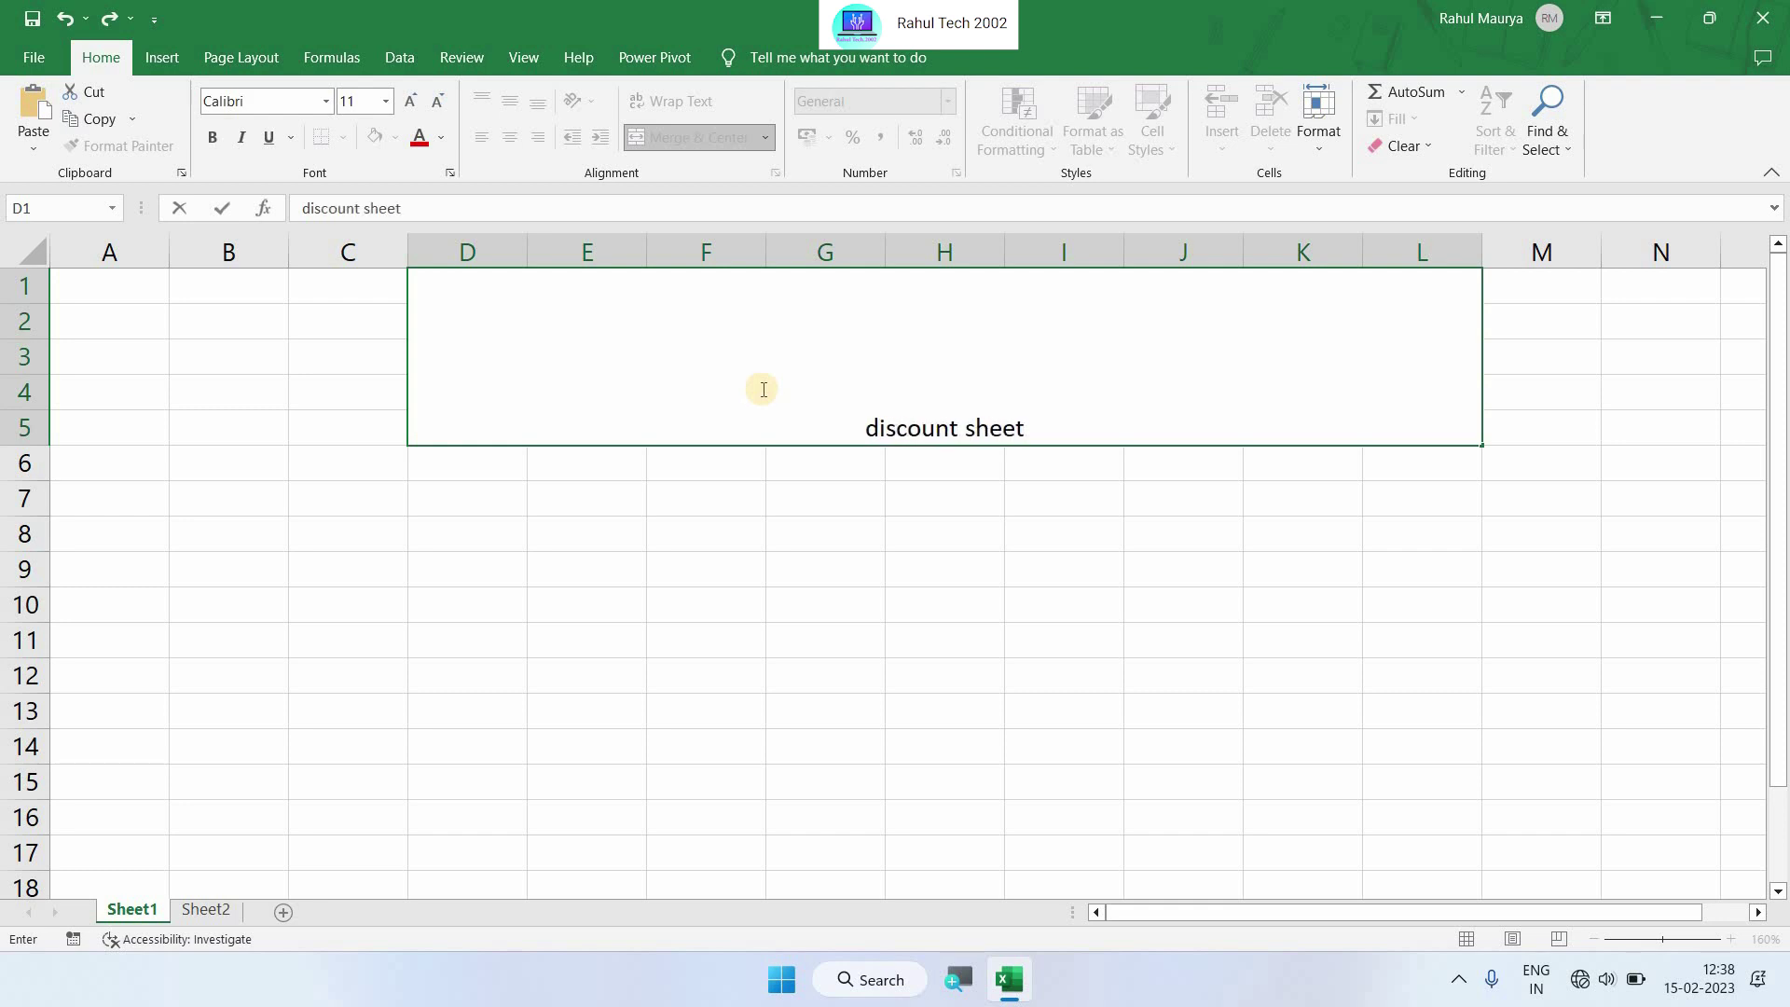
pyautogui.click(682, 582)
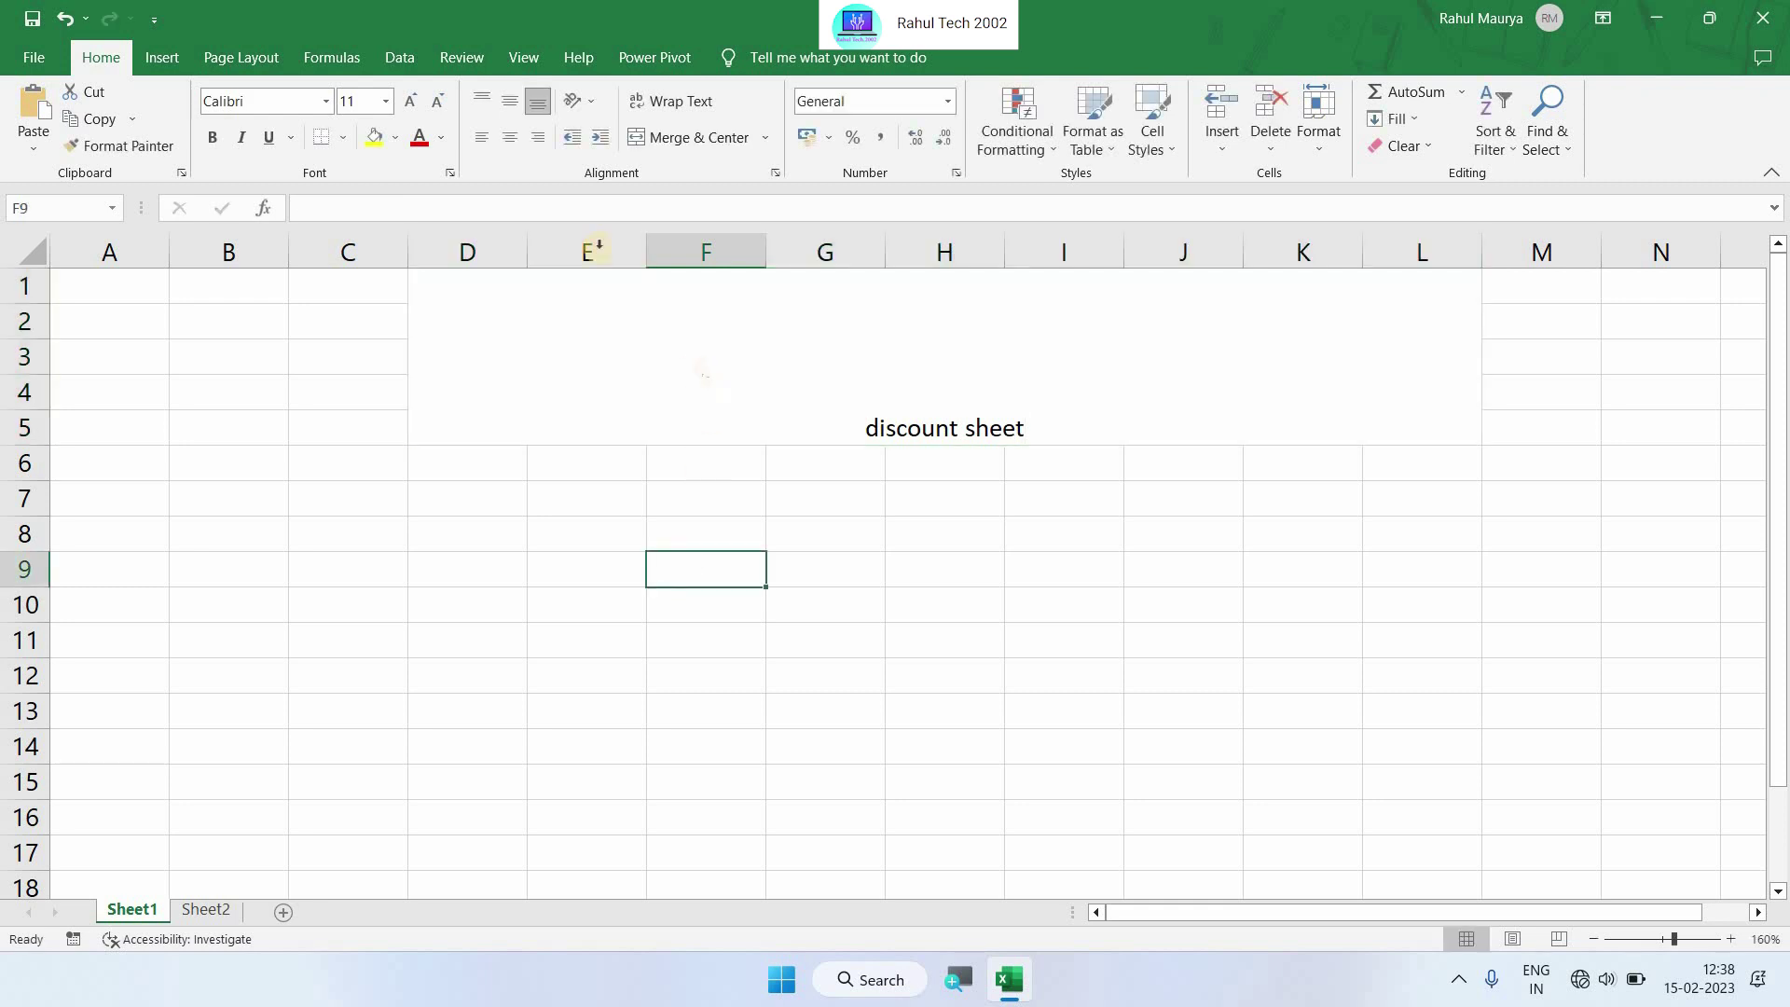
# Format the merged title in Algerian font at size 36
pyautogui.click(589, 278)
pyautogui.click(417, 101)
pyautogui.click(412, 101)
pyautogui.click(411, 100)
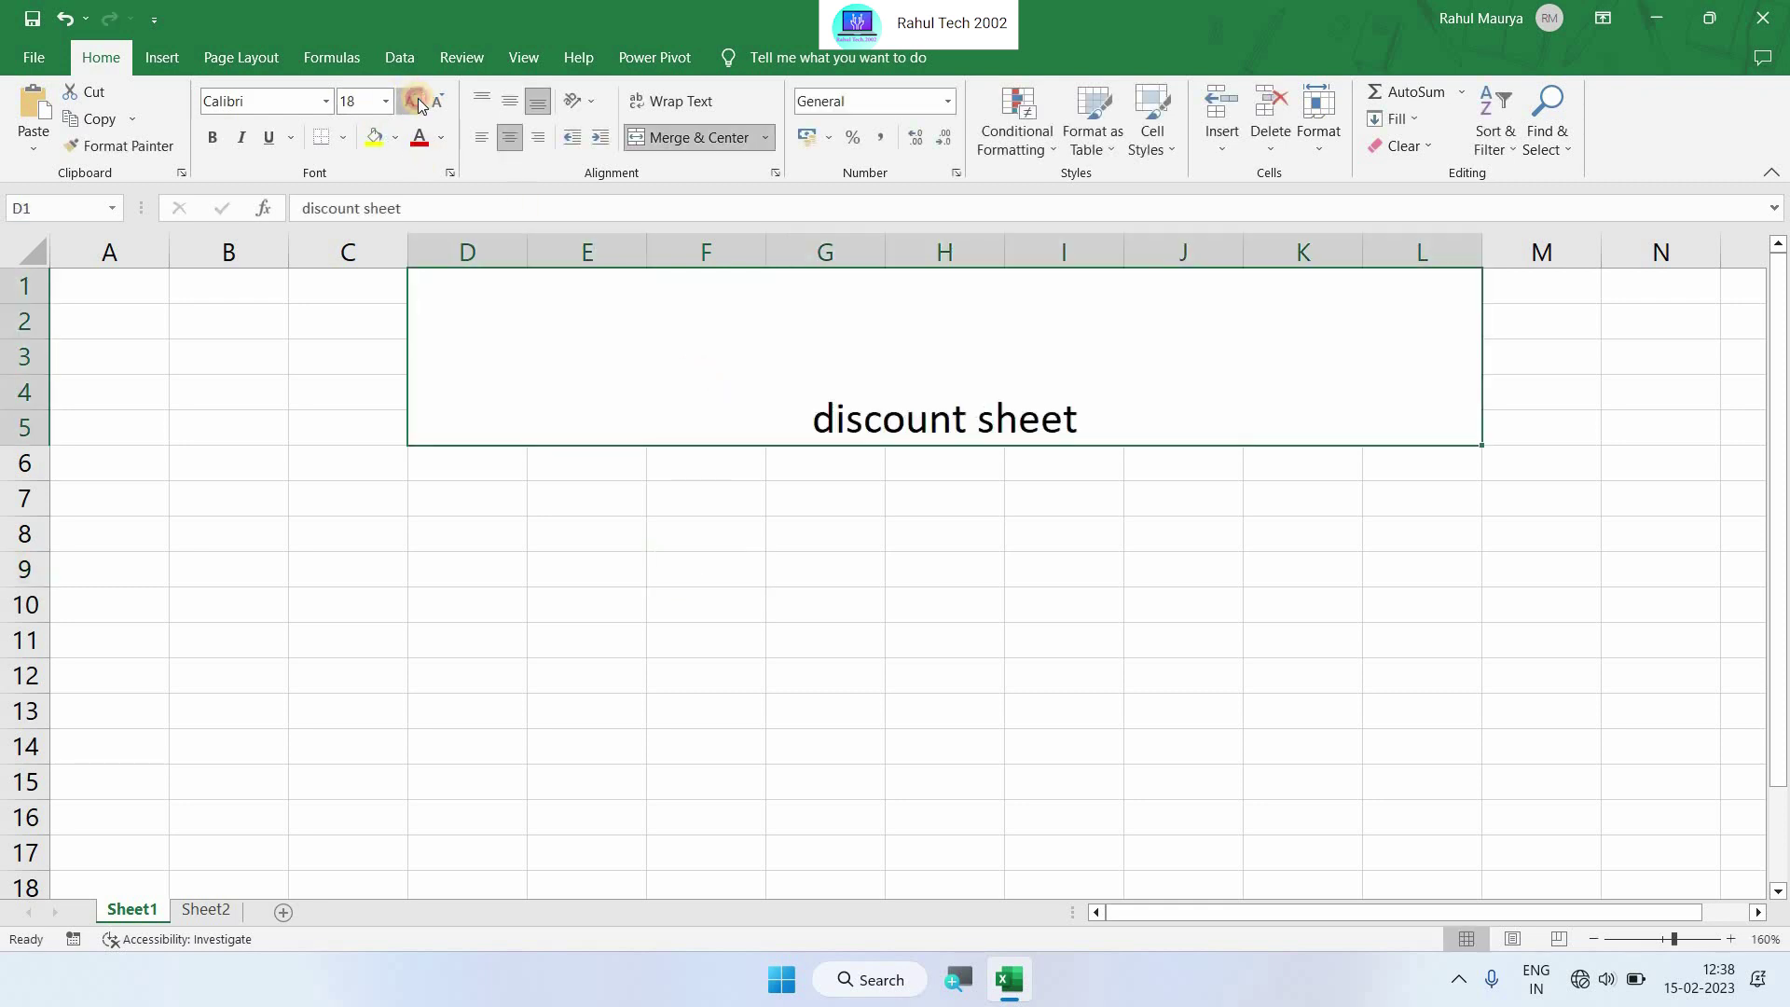
pyautogui.click(411, 101)
pyautogui.click(411, 101)
pyautogui.click(411, 101)
pyautogui.click(411, 101)
pyautogui.click(326, 101)
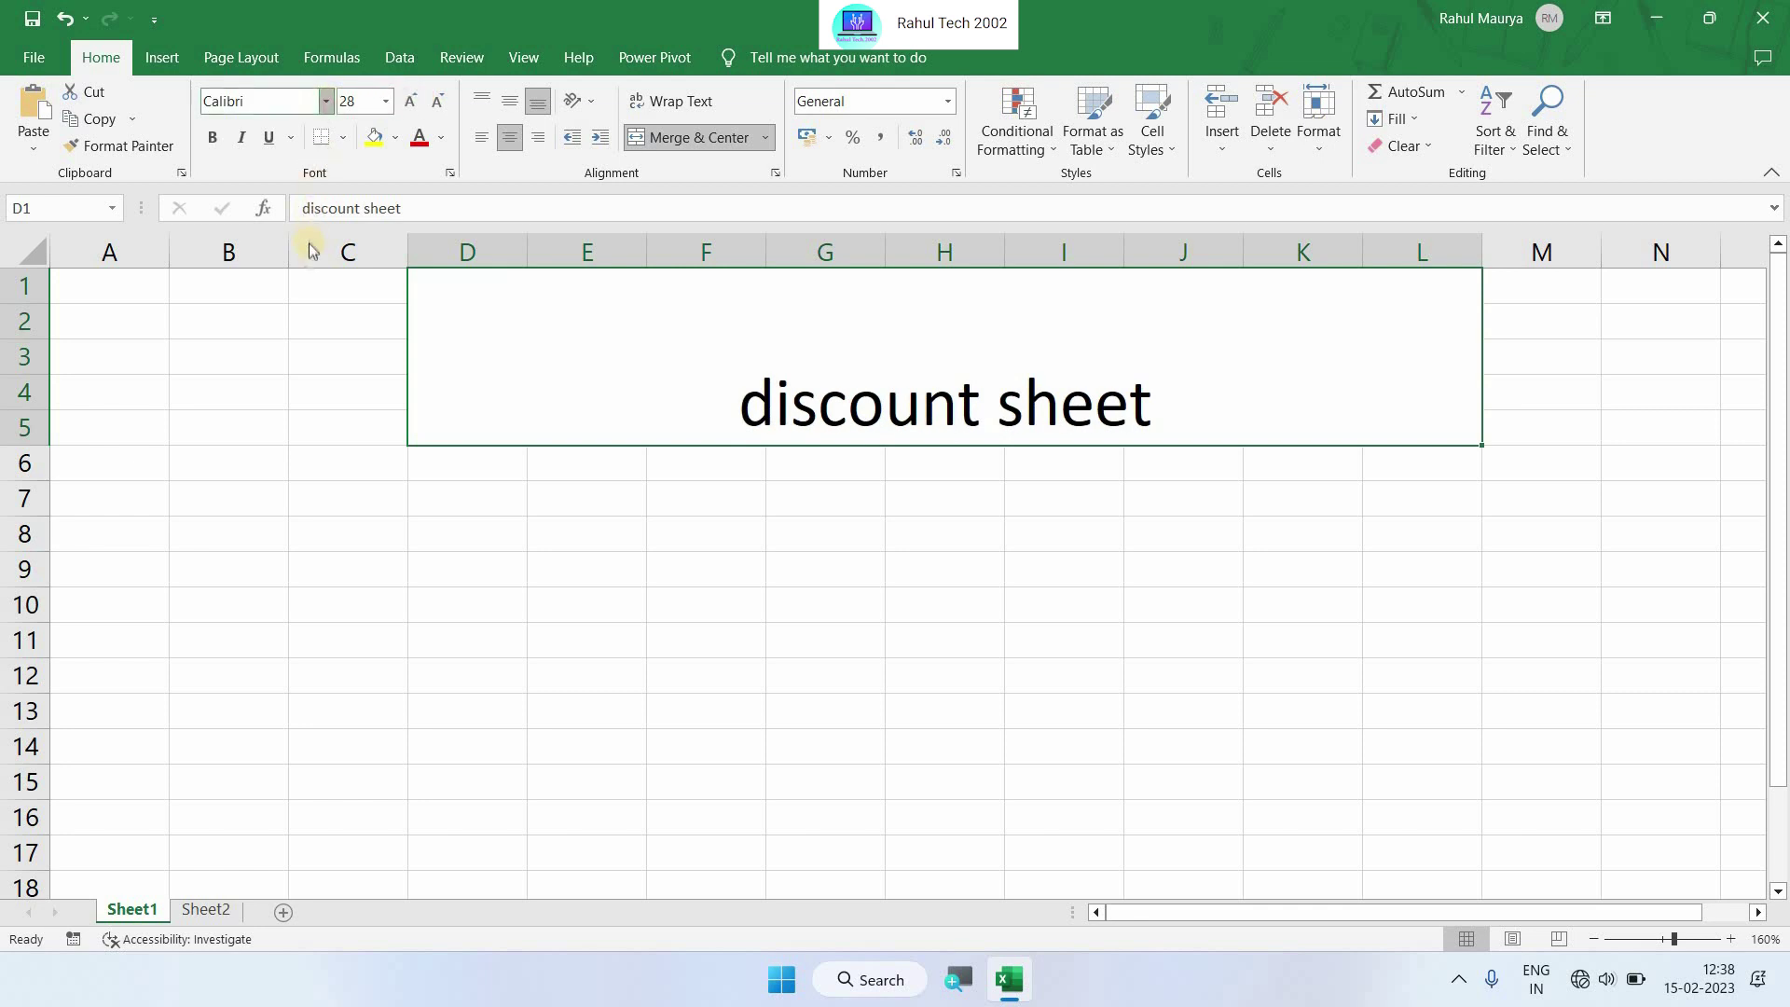
pyautogui.click(280, 372)
pyautogui.click(410, 109)
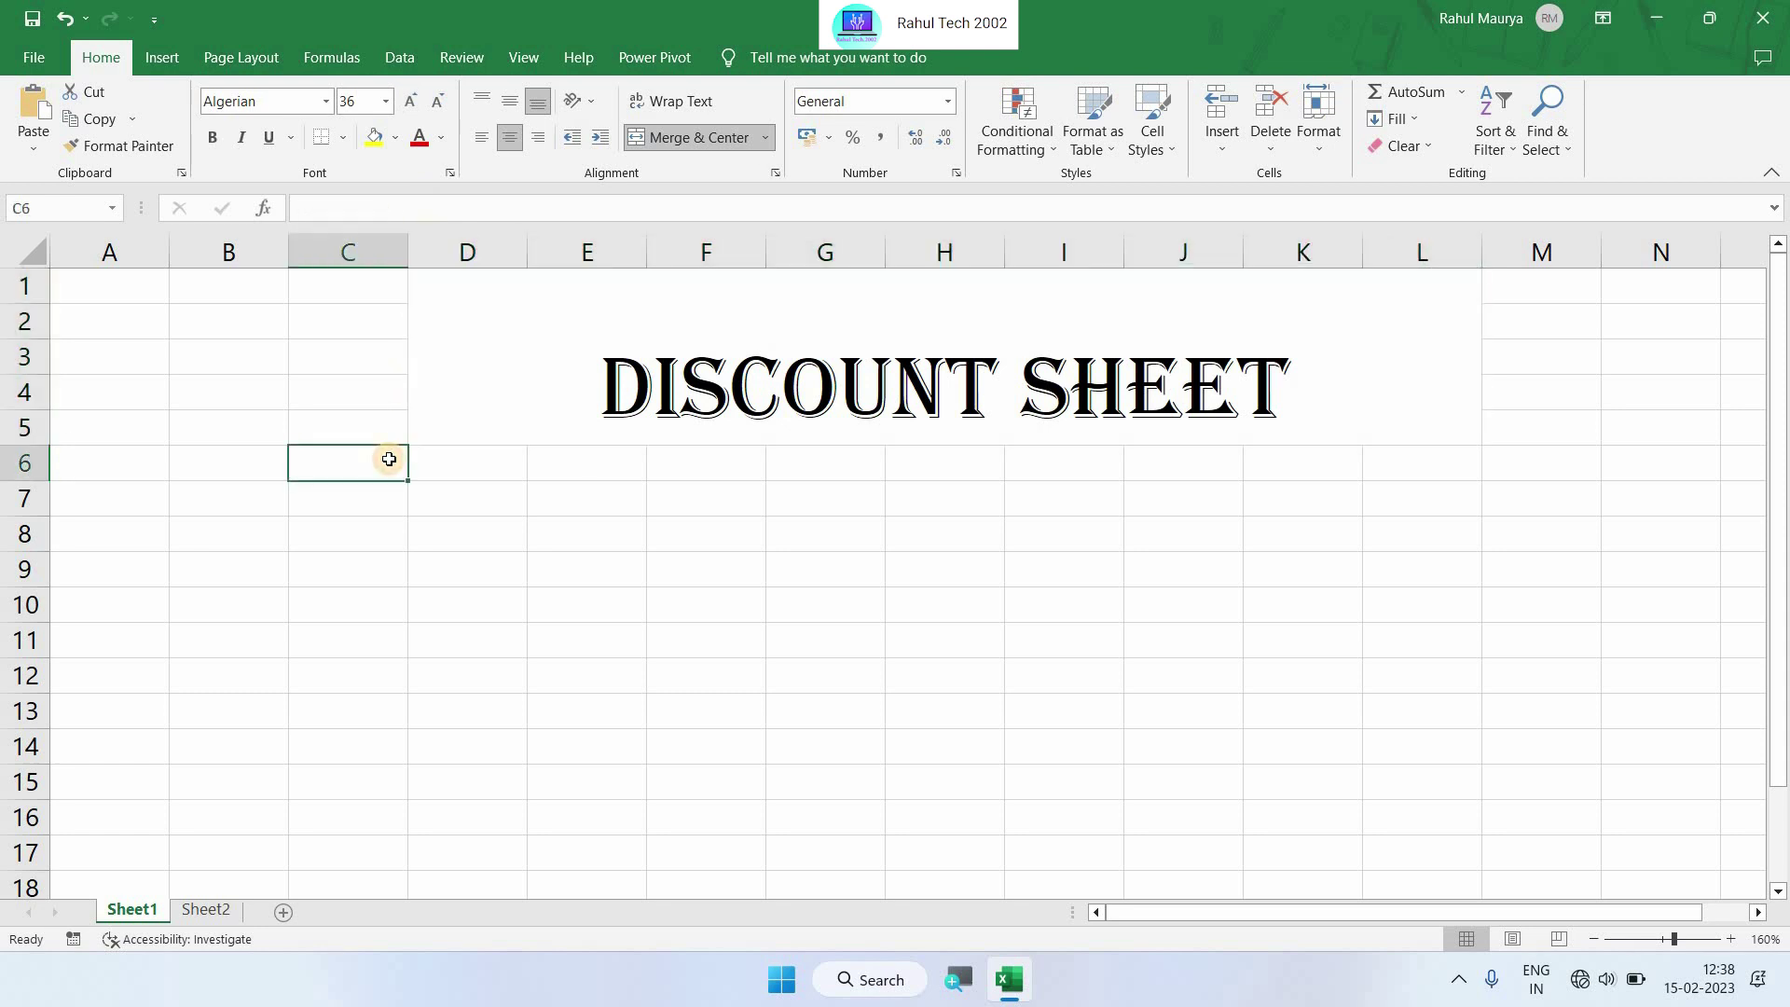
# Copy the column headings from Sheet2 row 2 and paste them into Sheet1 row 6
pyautogui.moveTo(388, 459); pyautogui.dragTo(1522, 478)
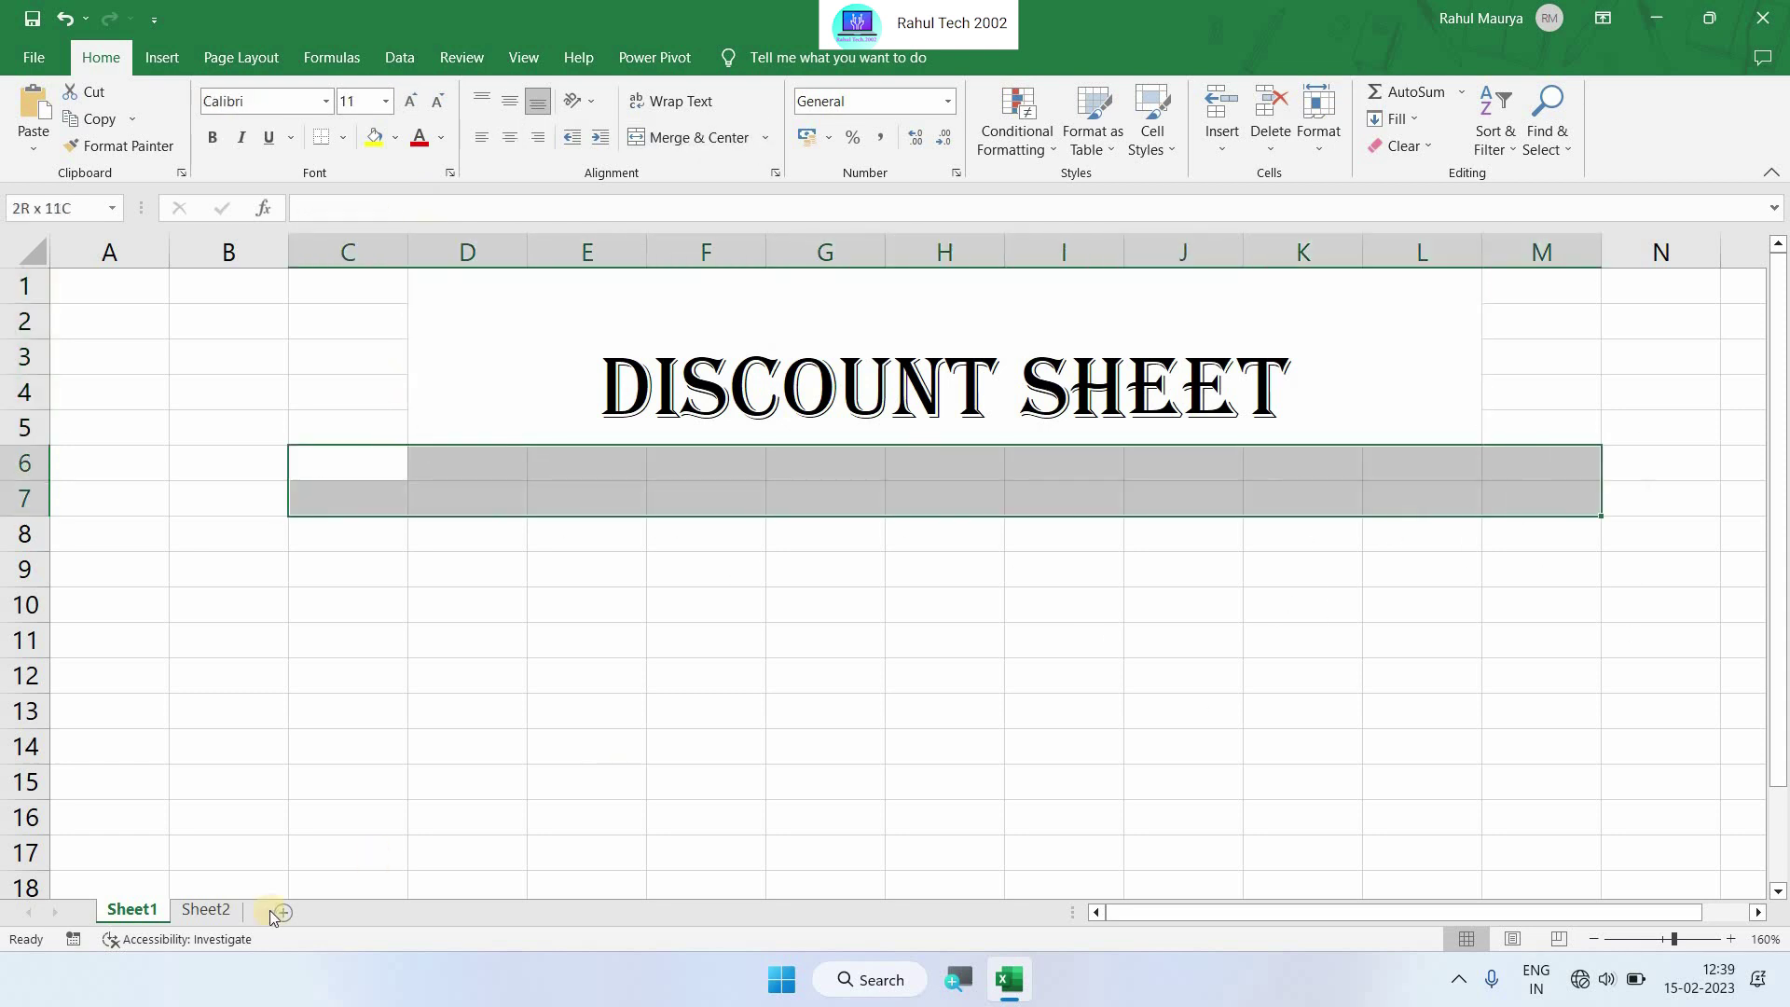
pyautogui.click(205, 910)
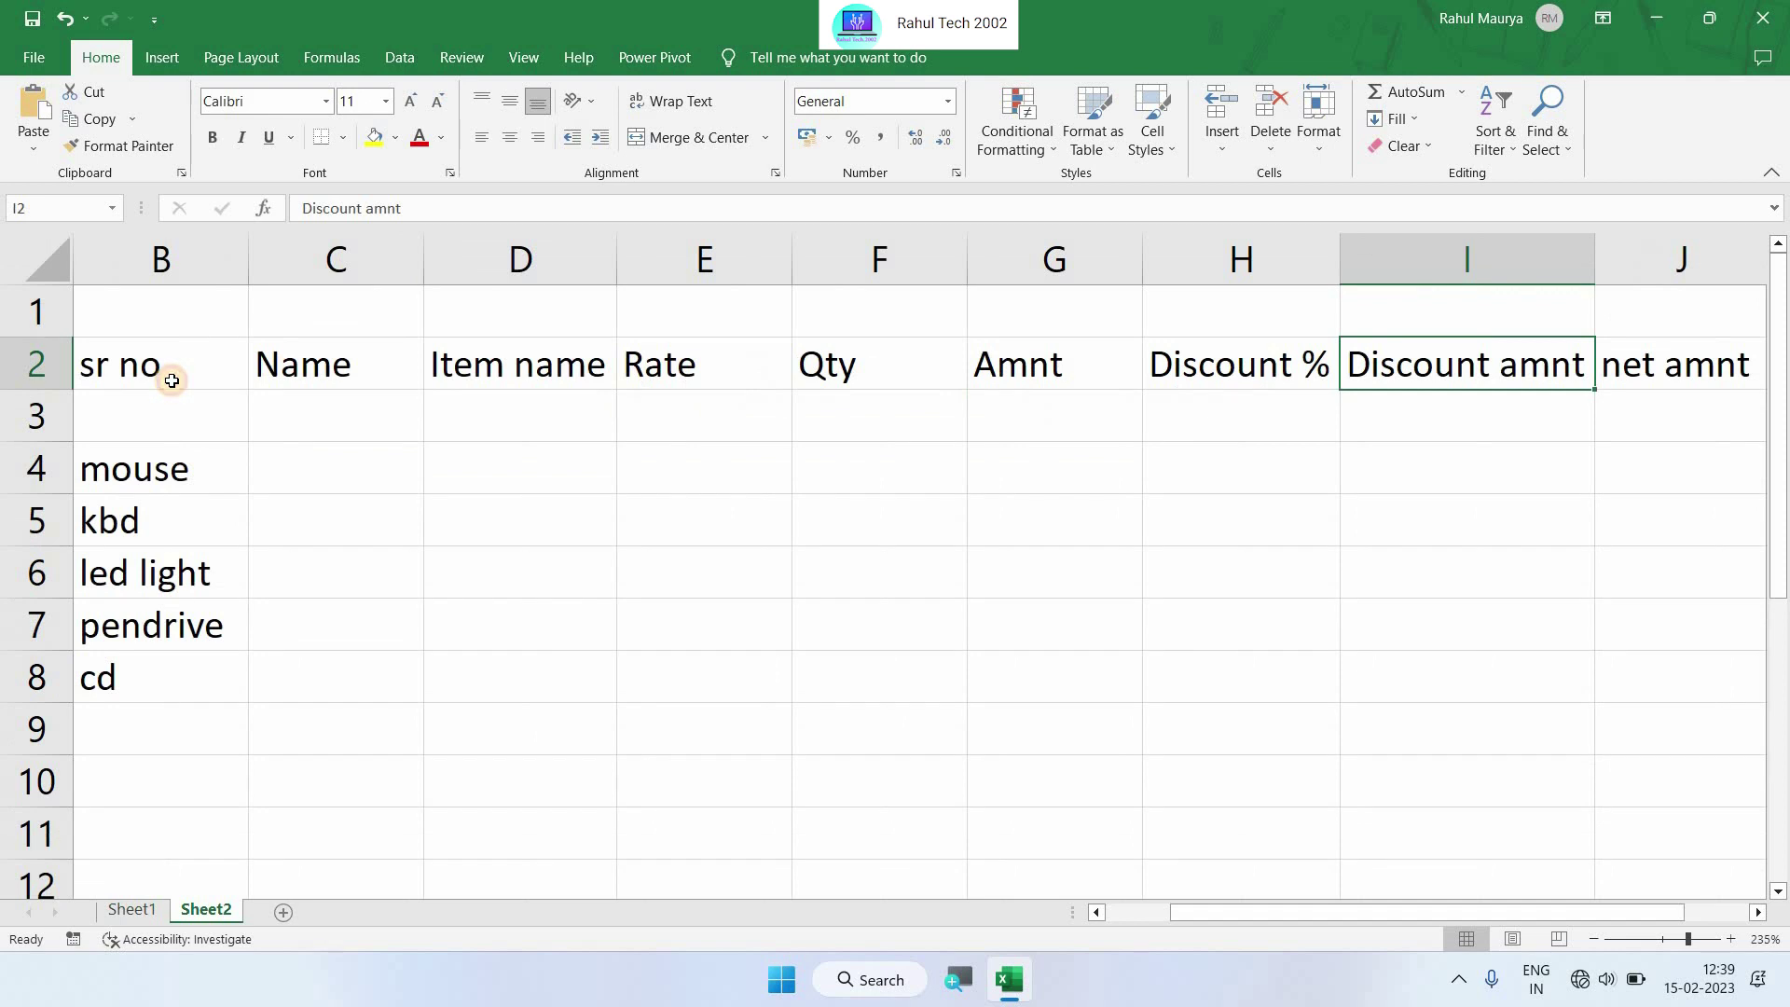
pyautogui.click(172, 381)
pyautogui.hotkey('ctrl', 'shift', 'Right')
pyautogui.hotkey('ctrl', 'c')
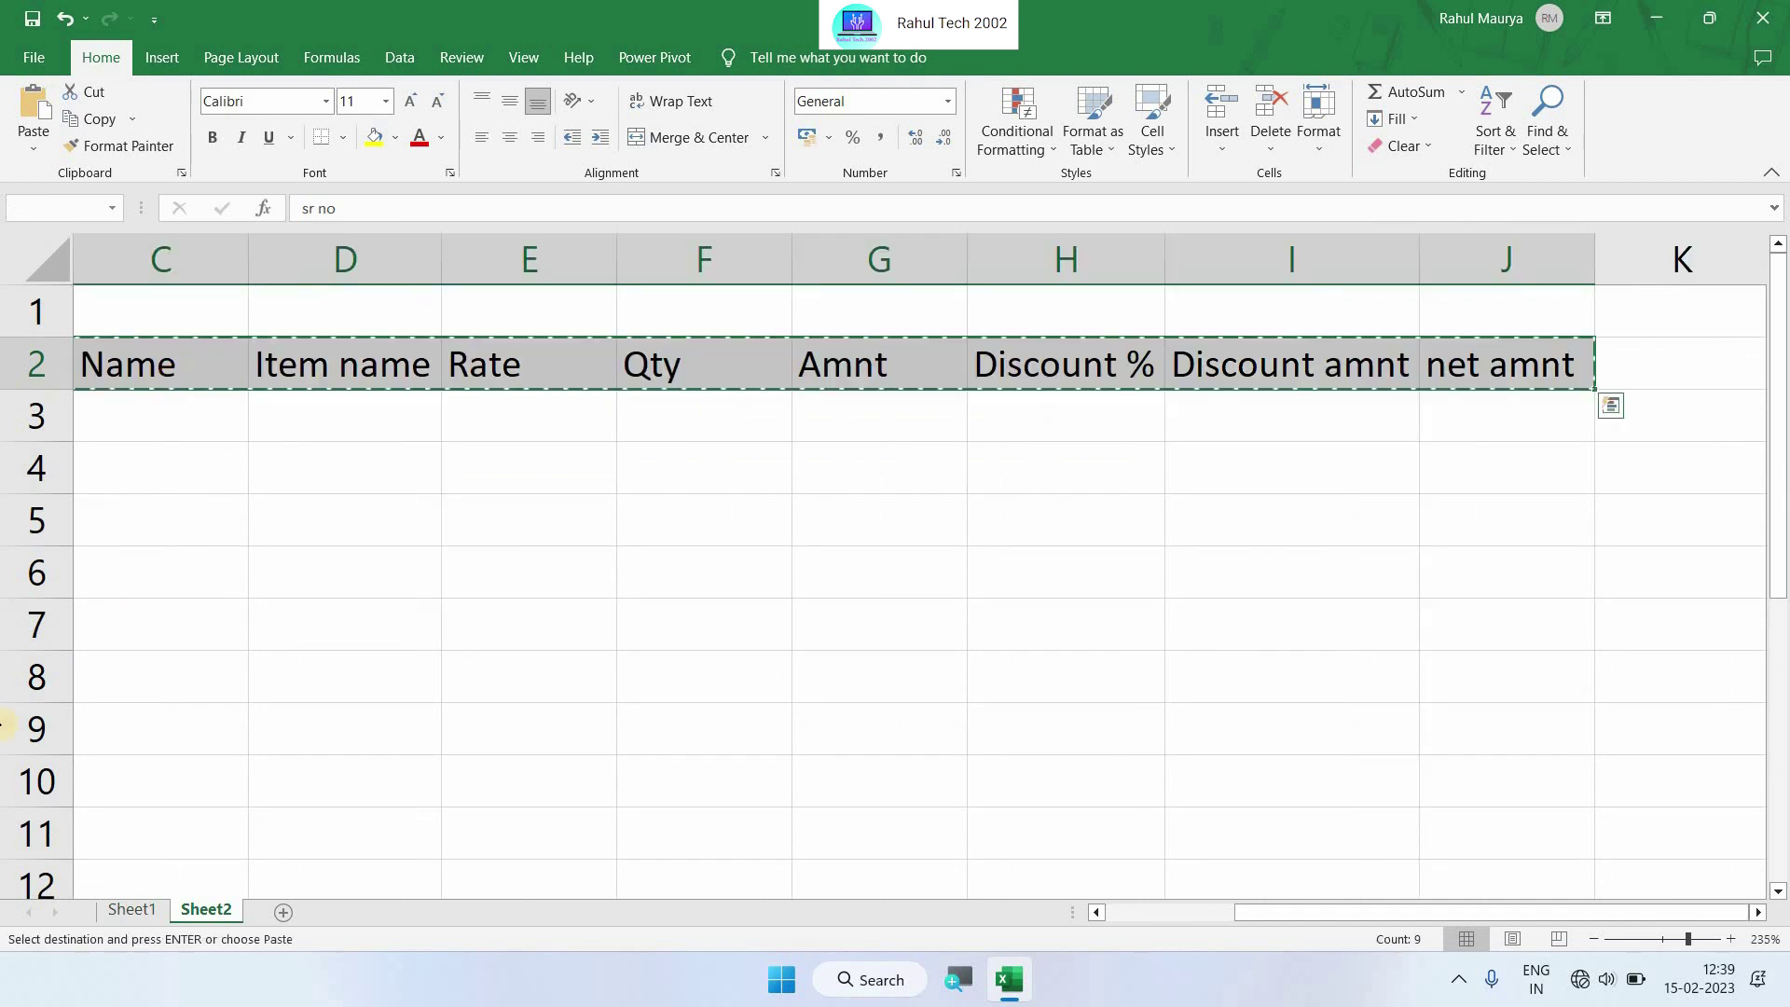
pyautogui.click(112, 913)
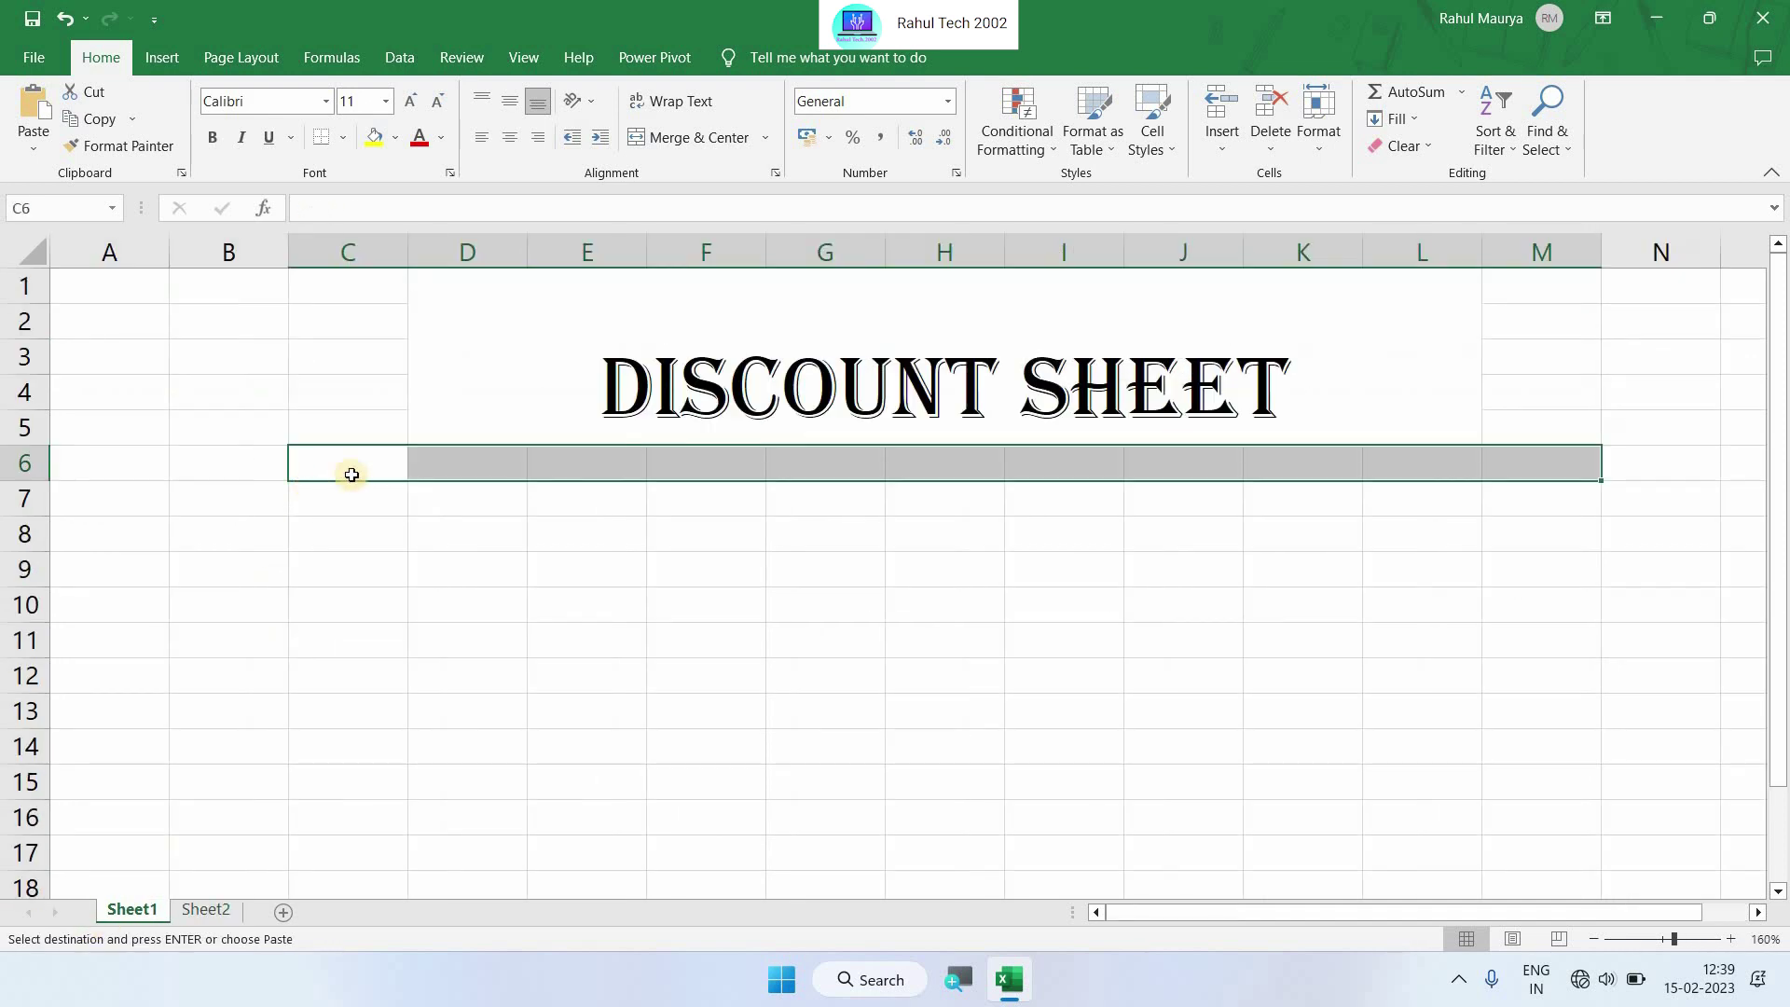
pyautogui.hotkey('ctrl', 'v')
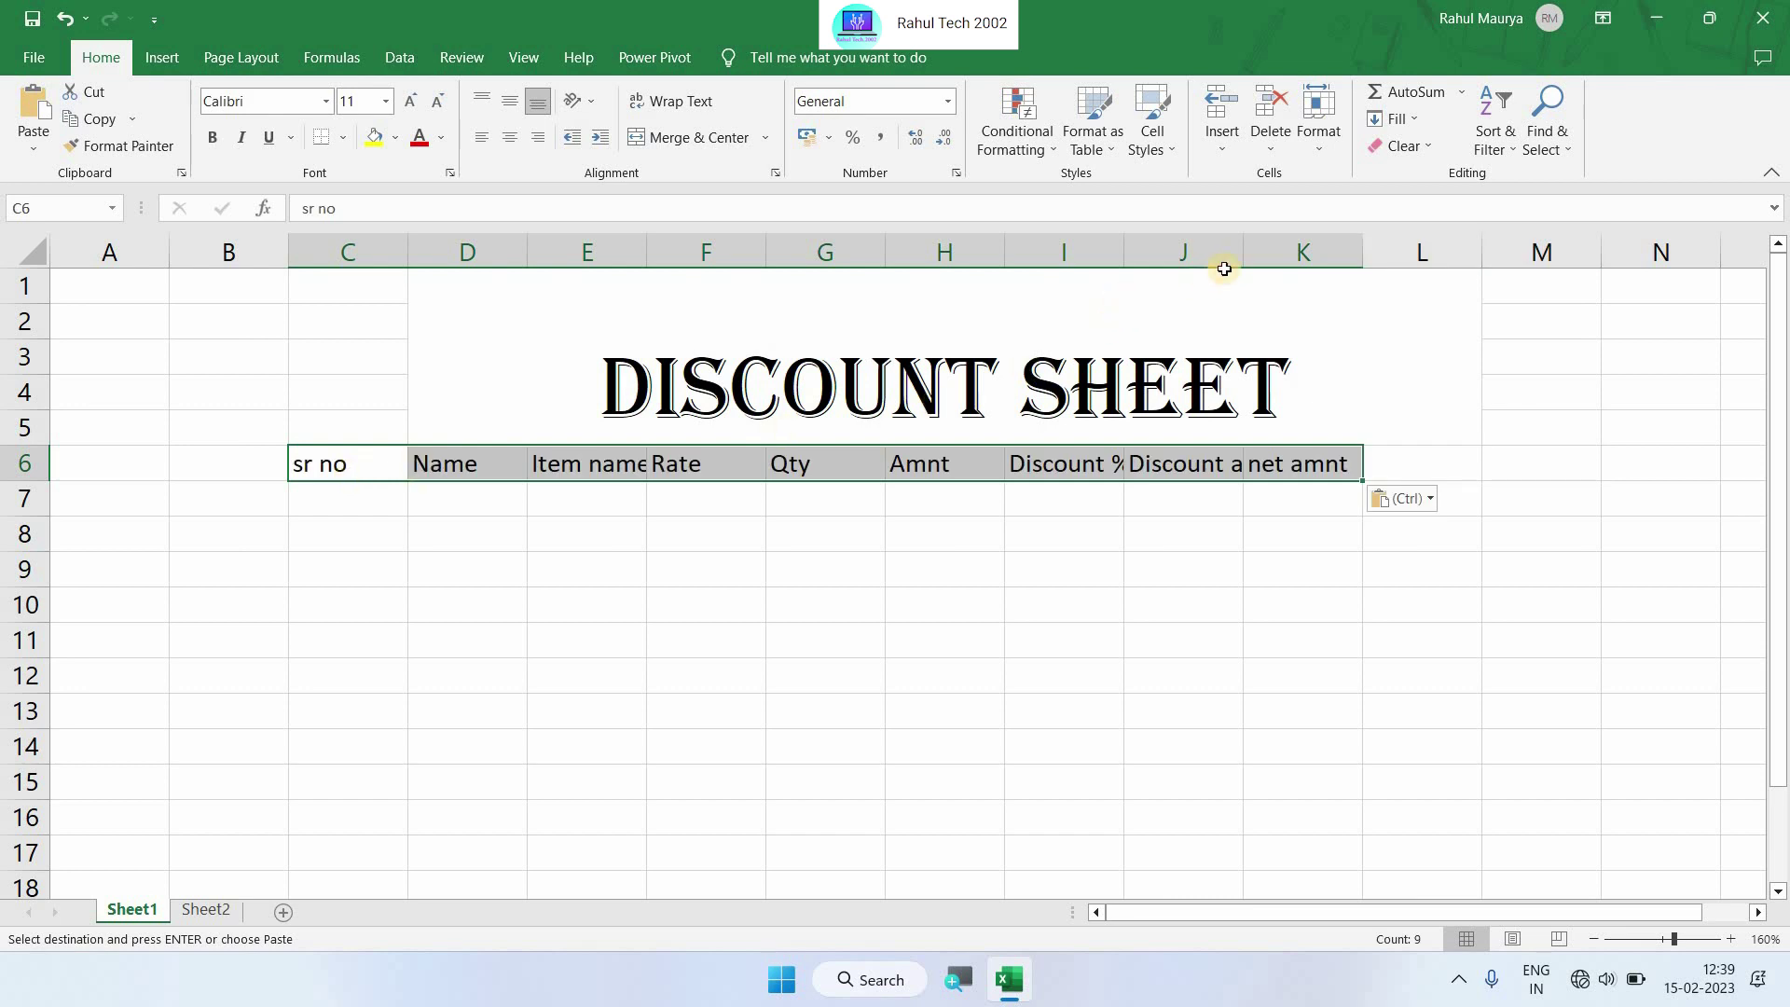
# Autofit the Discount %, Discount amnt and Item name columns and shift the headings to D6:L6
pyautogui.click(1104, 463)
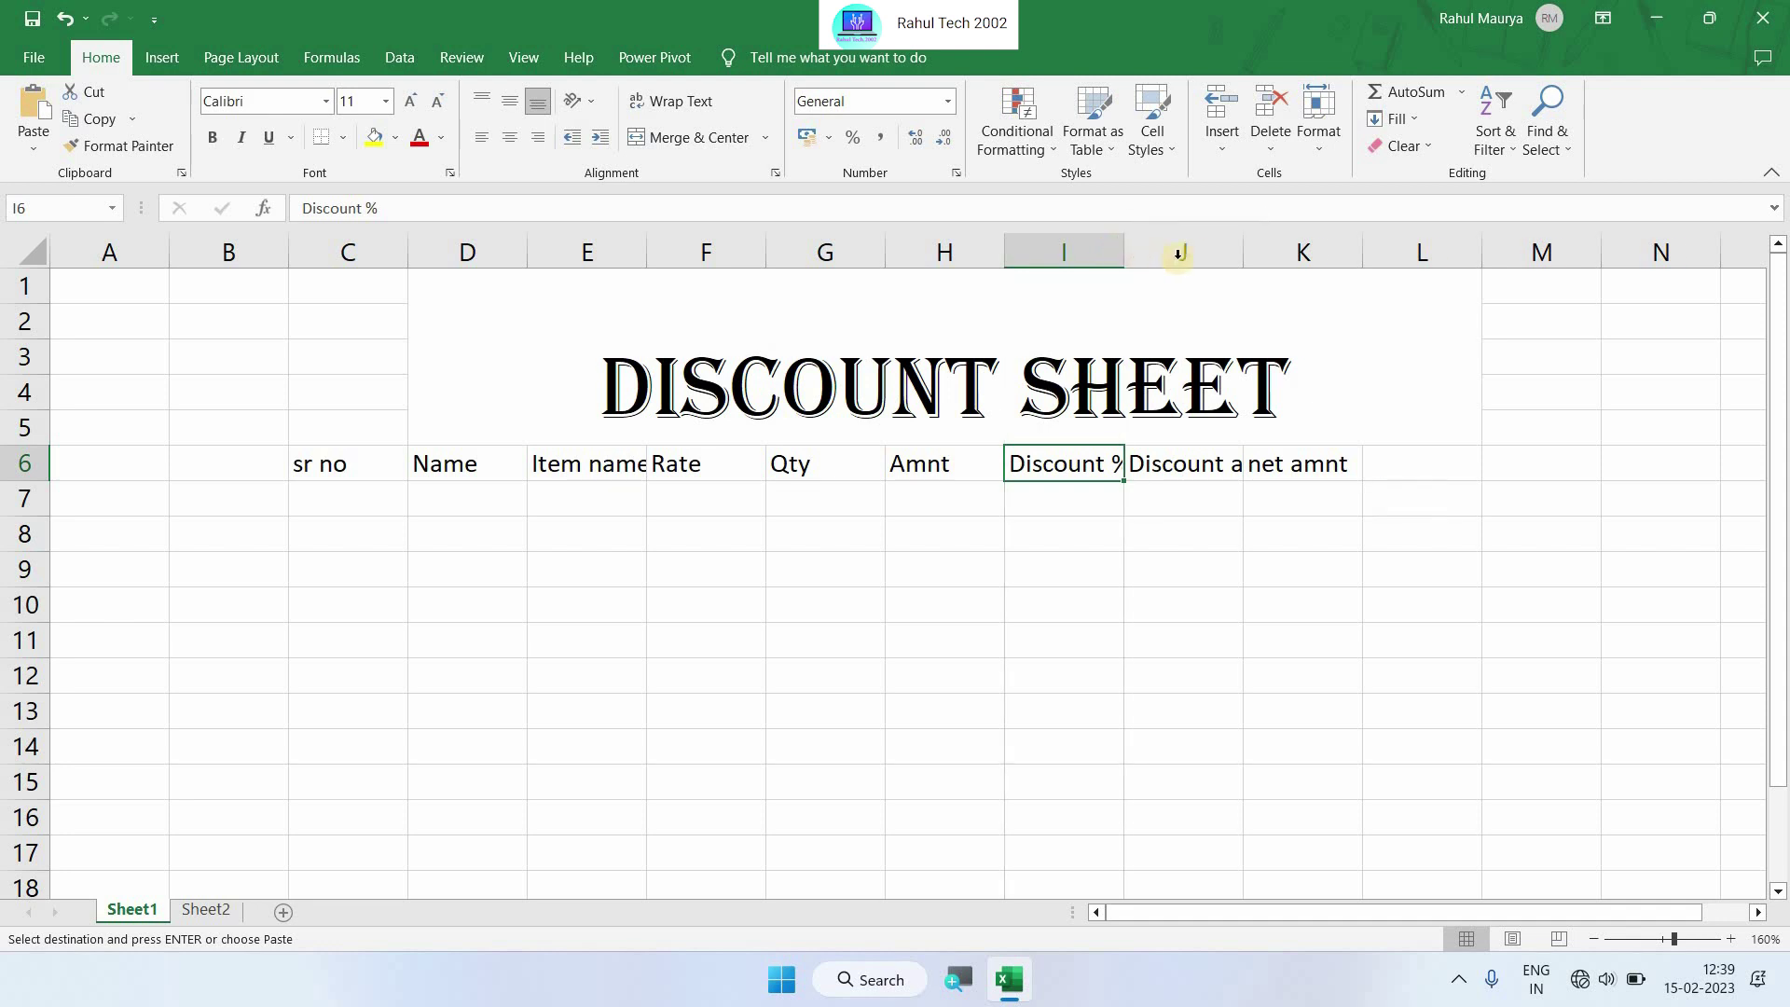
pyautogui.doubleClick(1125, 246)
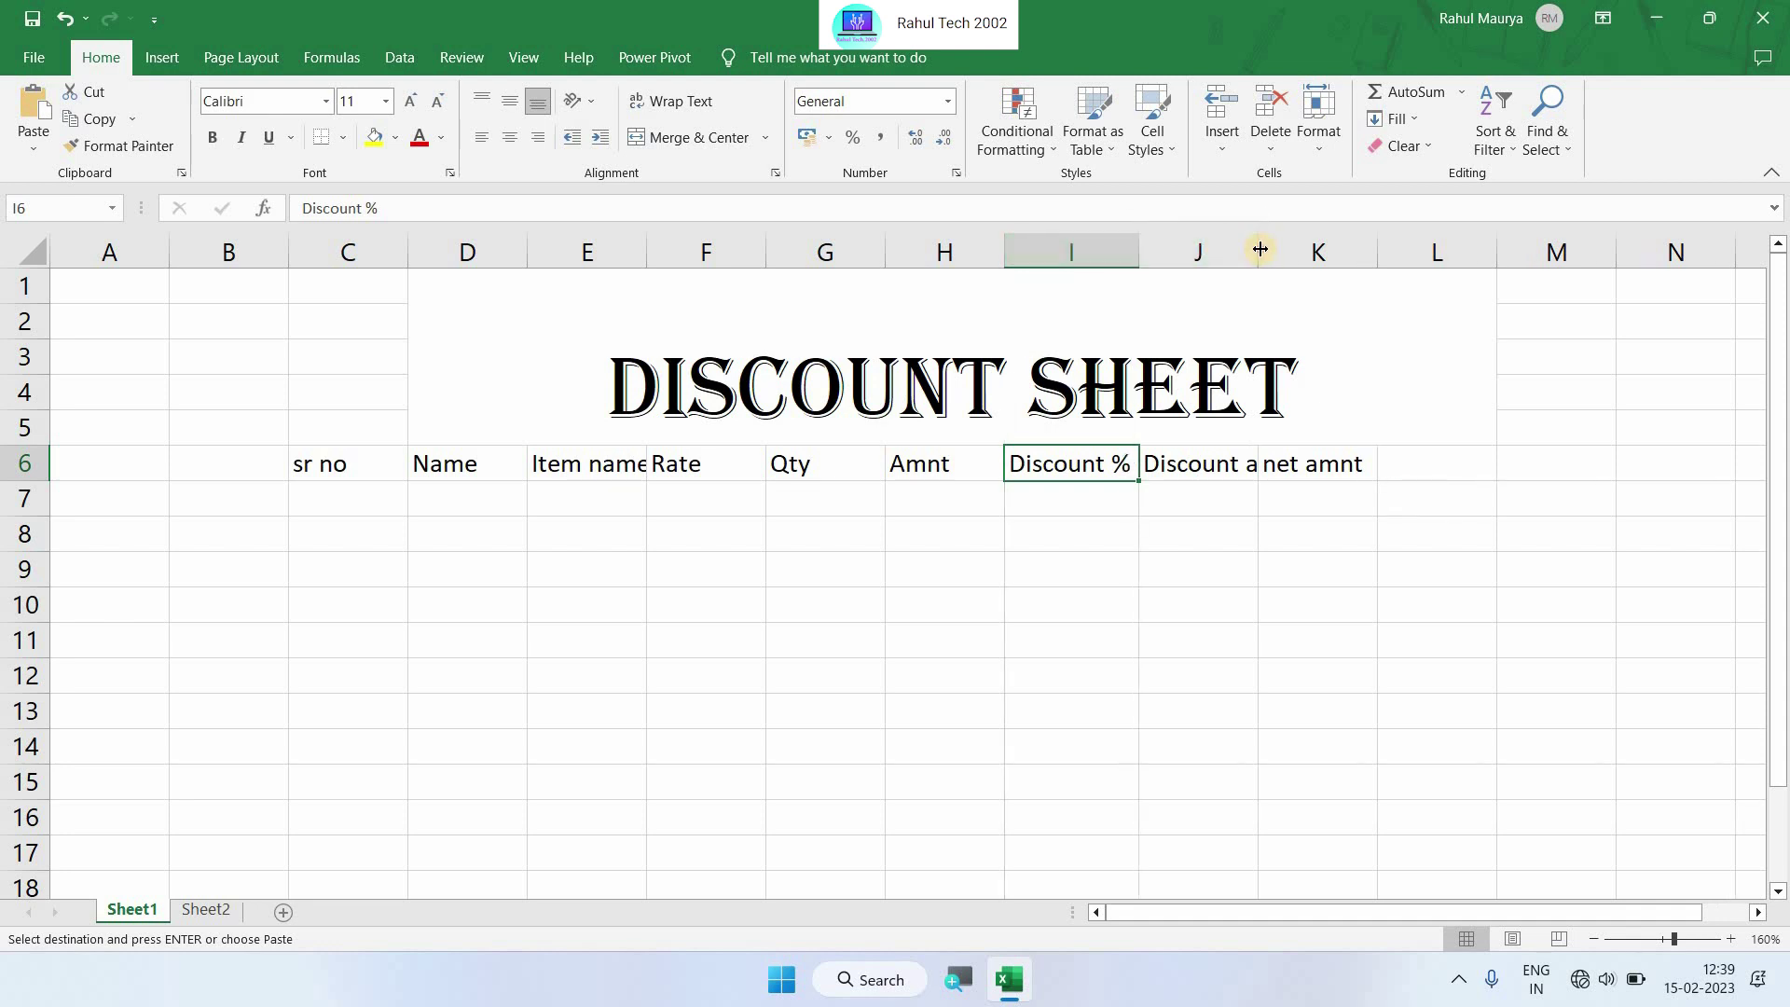
pyautogui.doubleClick(1258, 249)
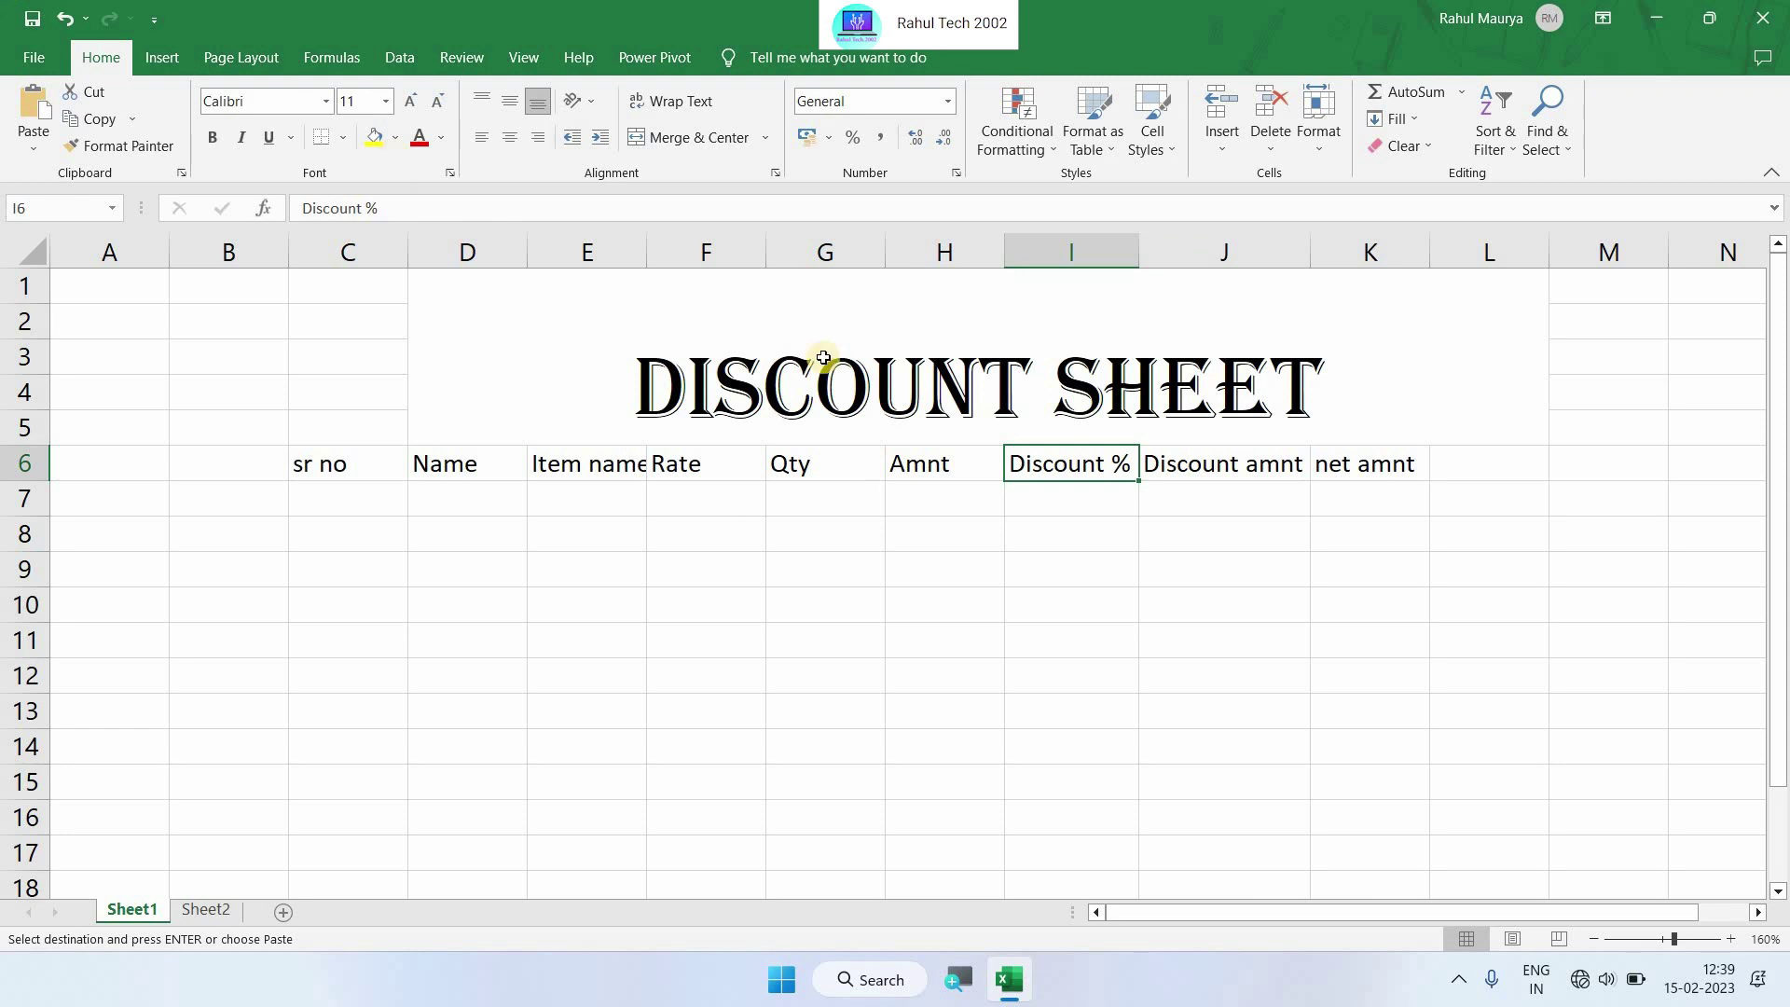
pyautogui.doubleClick(660, 249)
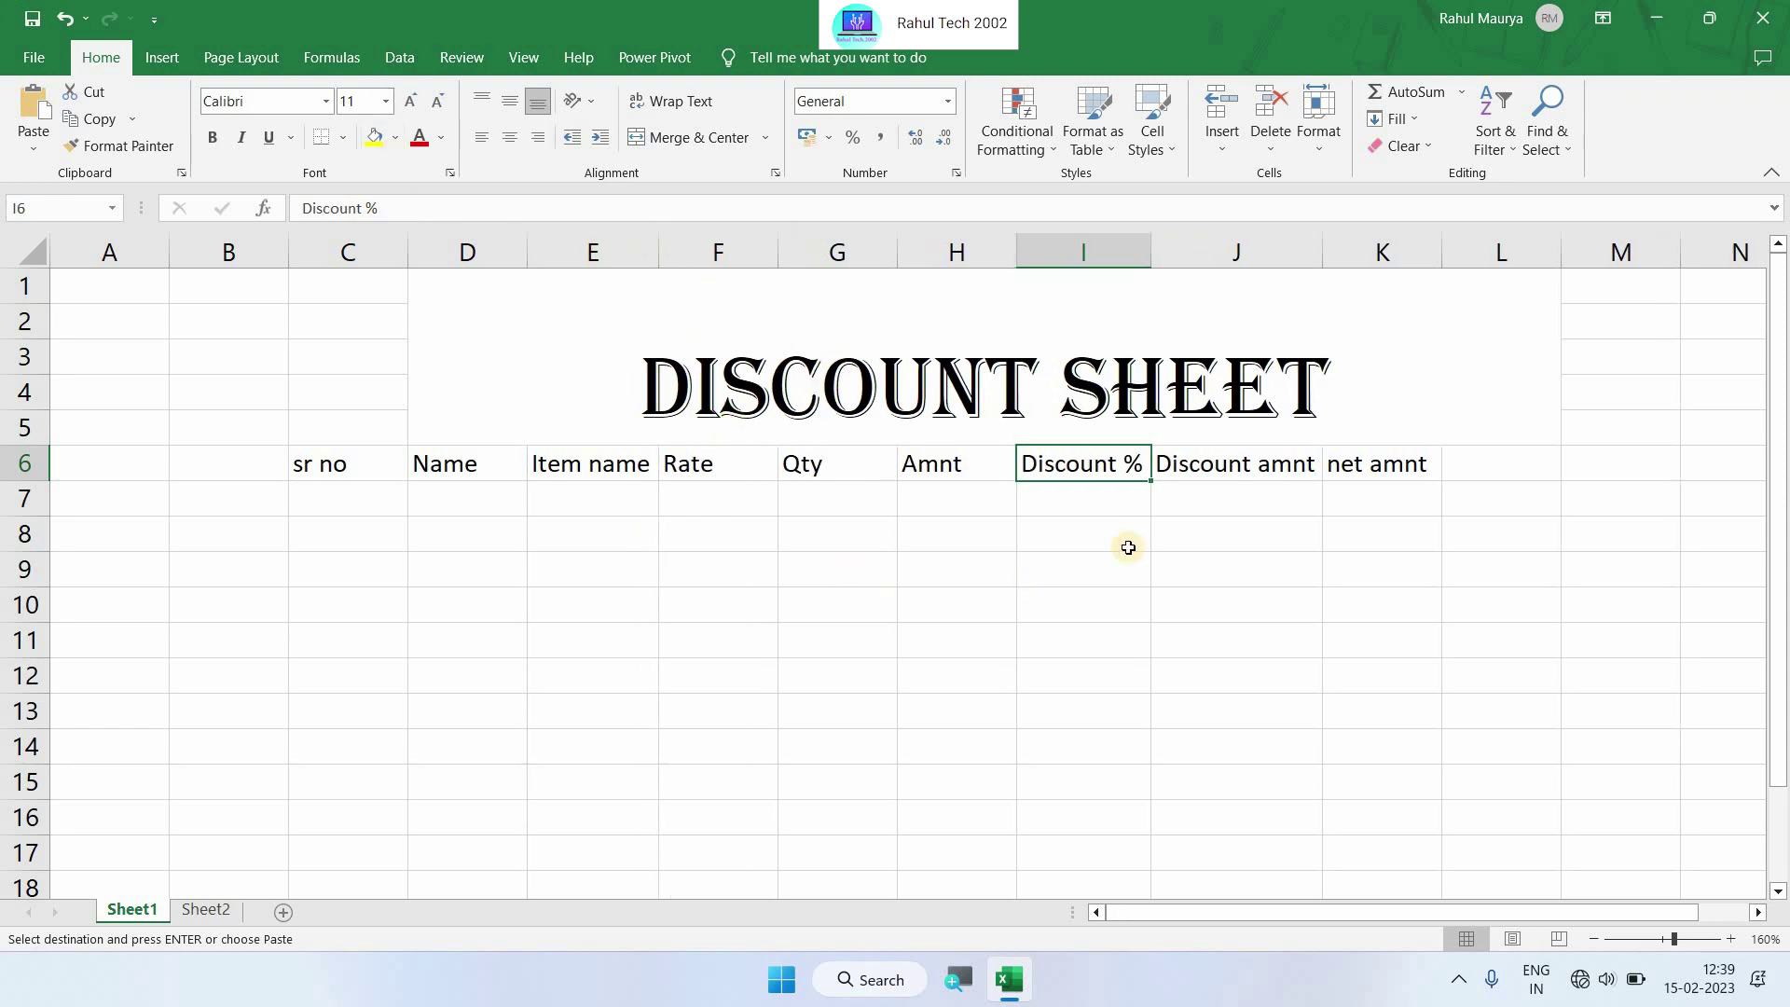
pyautogui.moveTo(317, 463); pyautogui.dragTo(1429, 464)
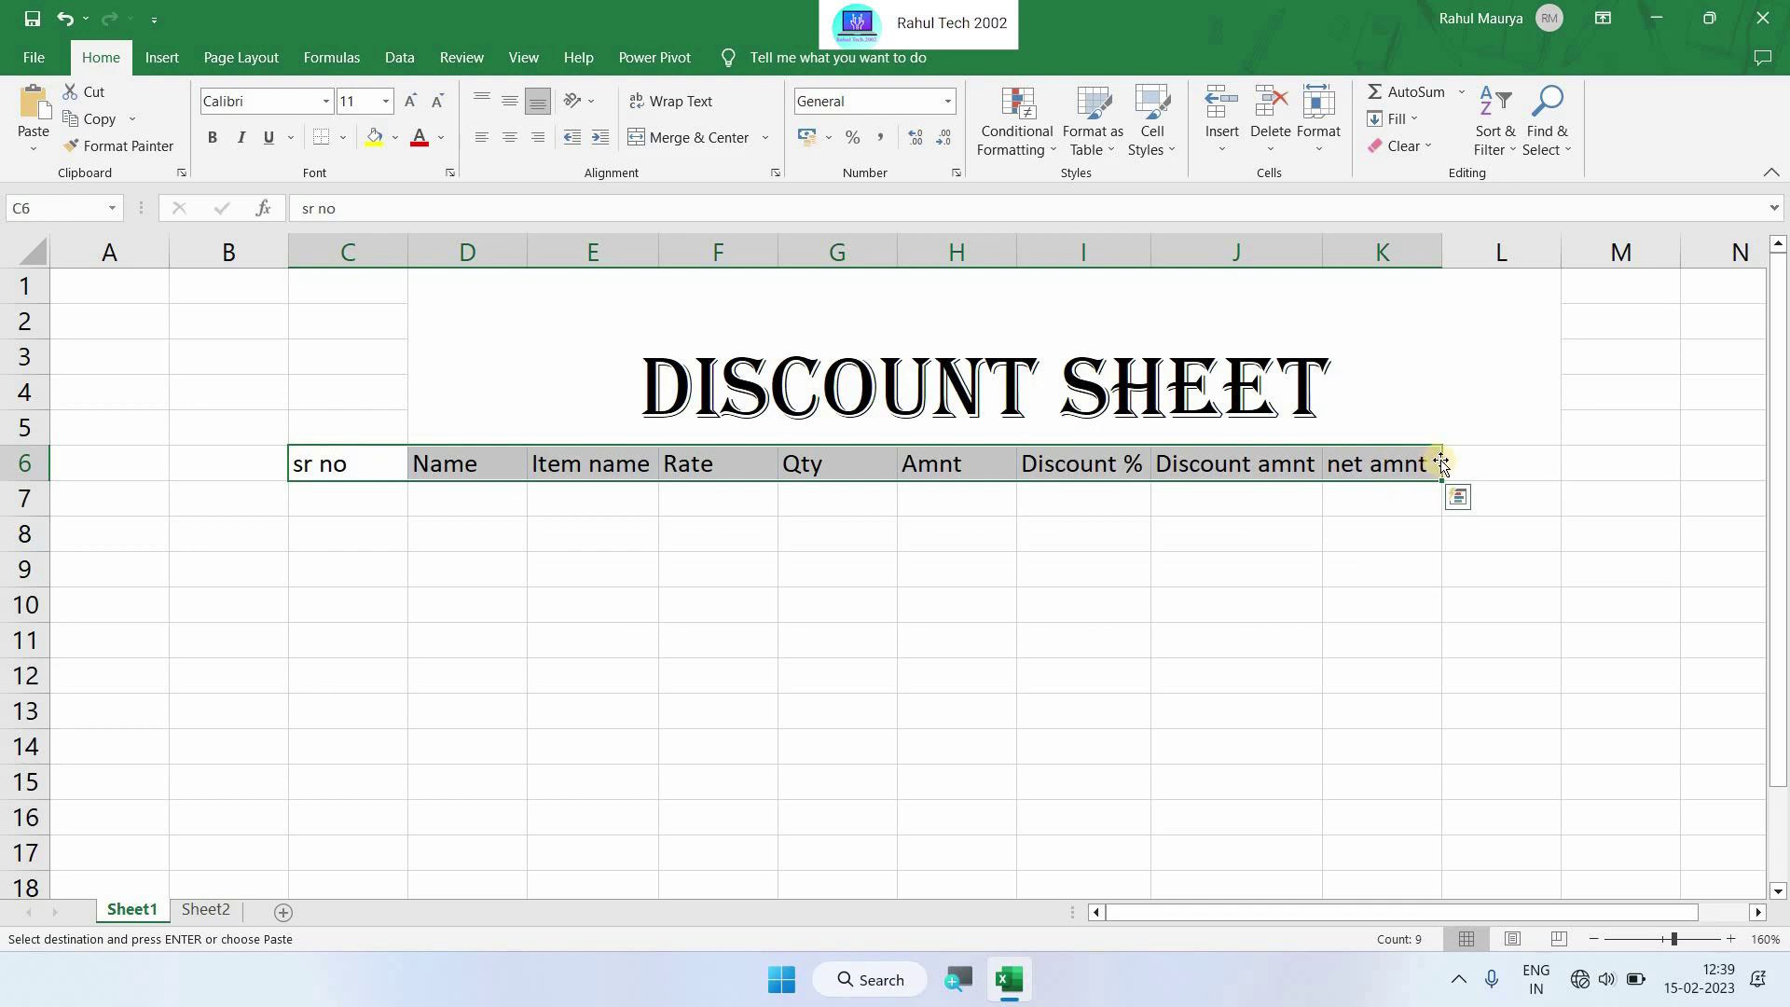
pyautogui.moveTo(1430, 464); pyautogui.dragTo(1549, 463)
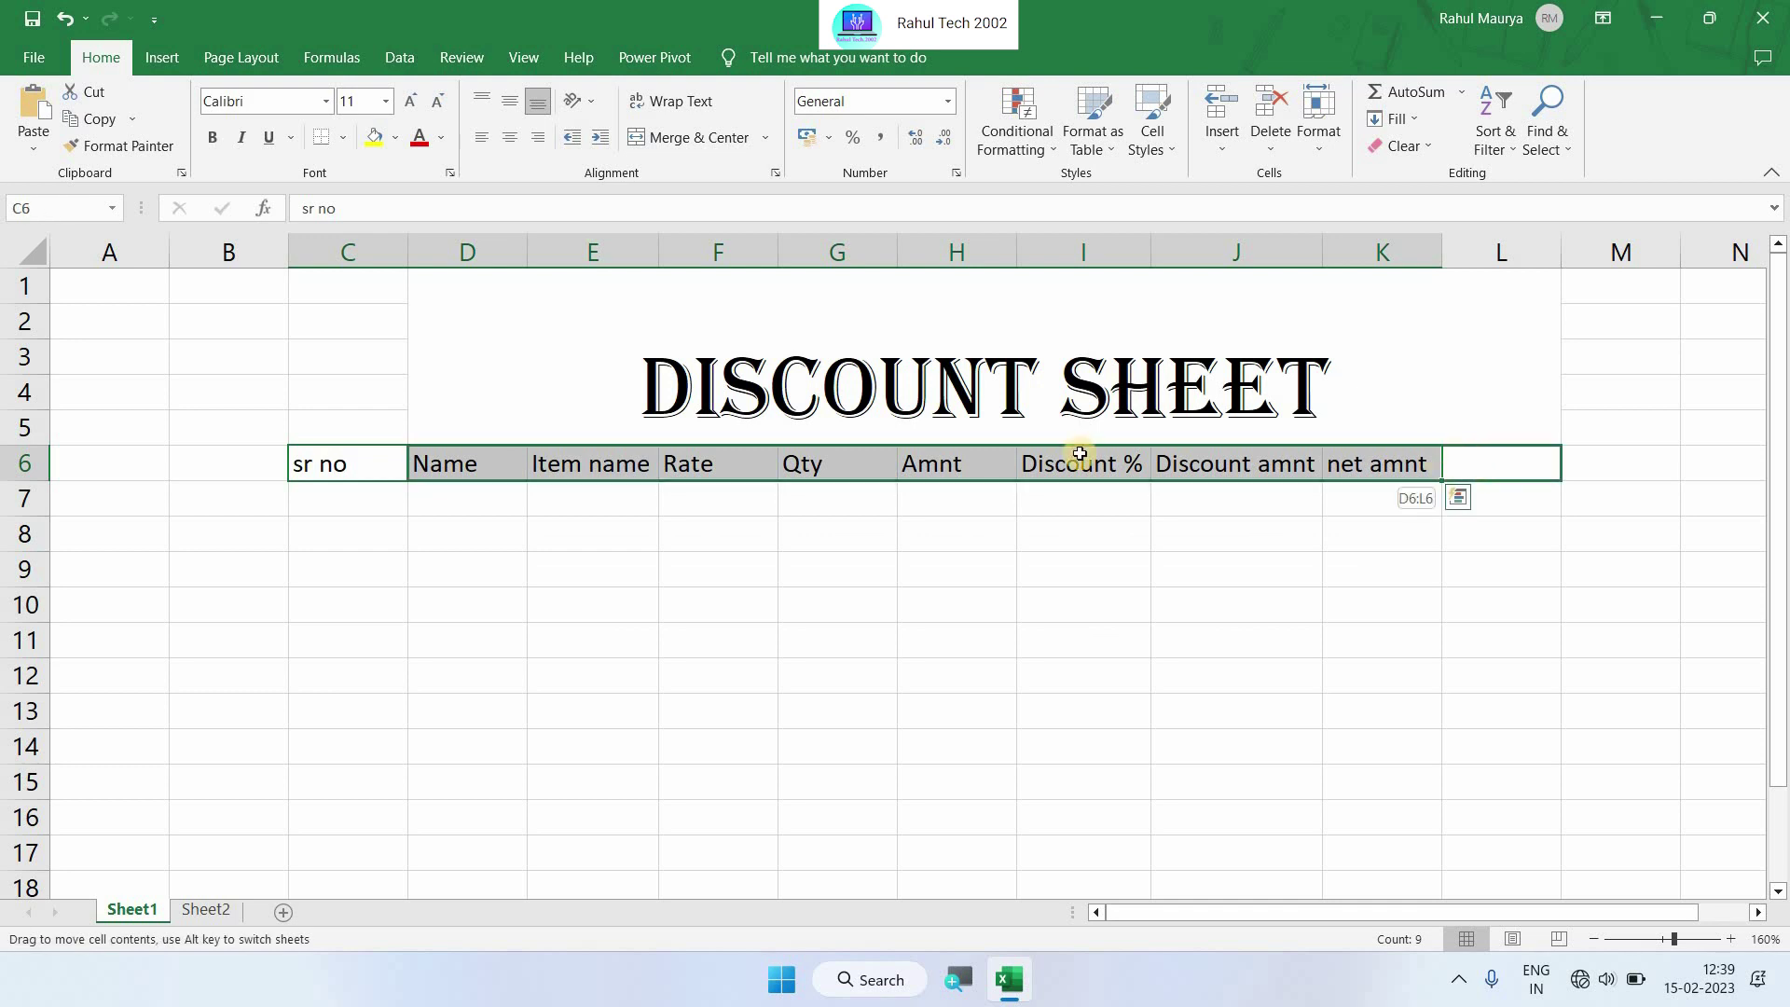
# Enter 1 and 2 in D7:D8 and extend the series to 5 in D11
pyautogui.click(483, 506)
pyautogui.write('1')
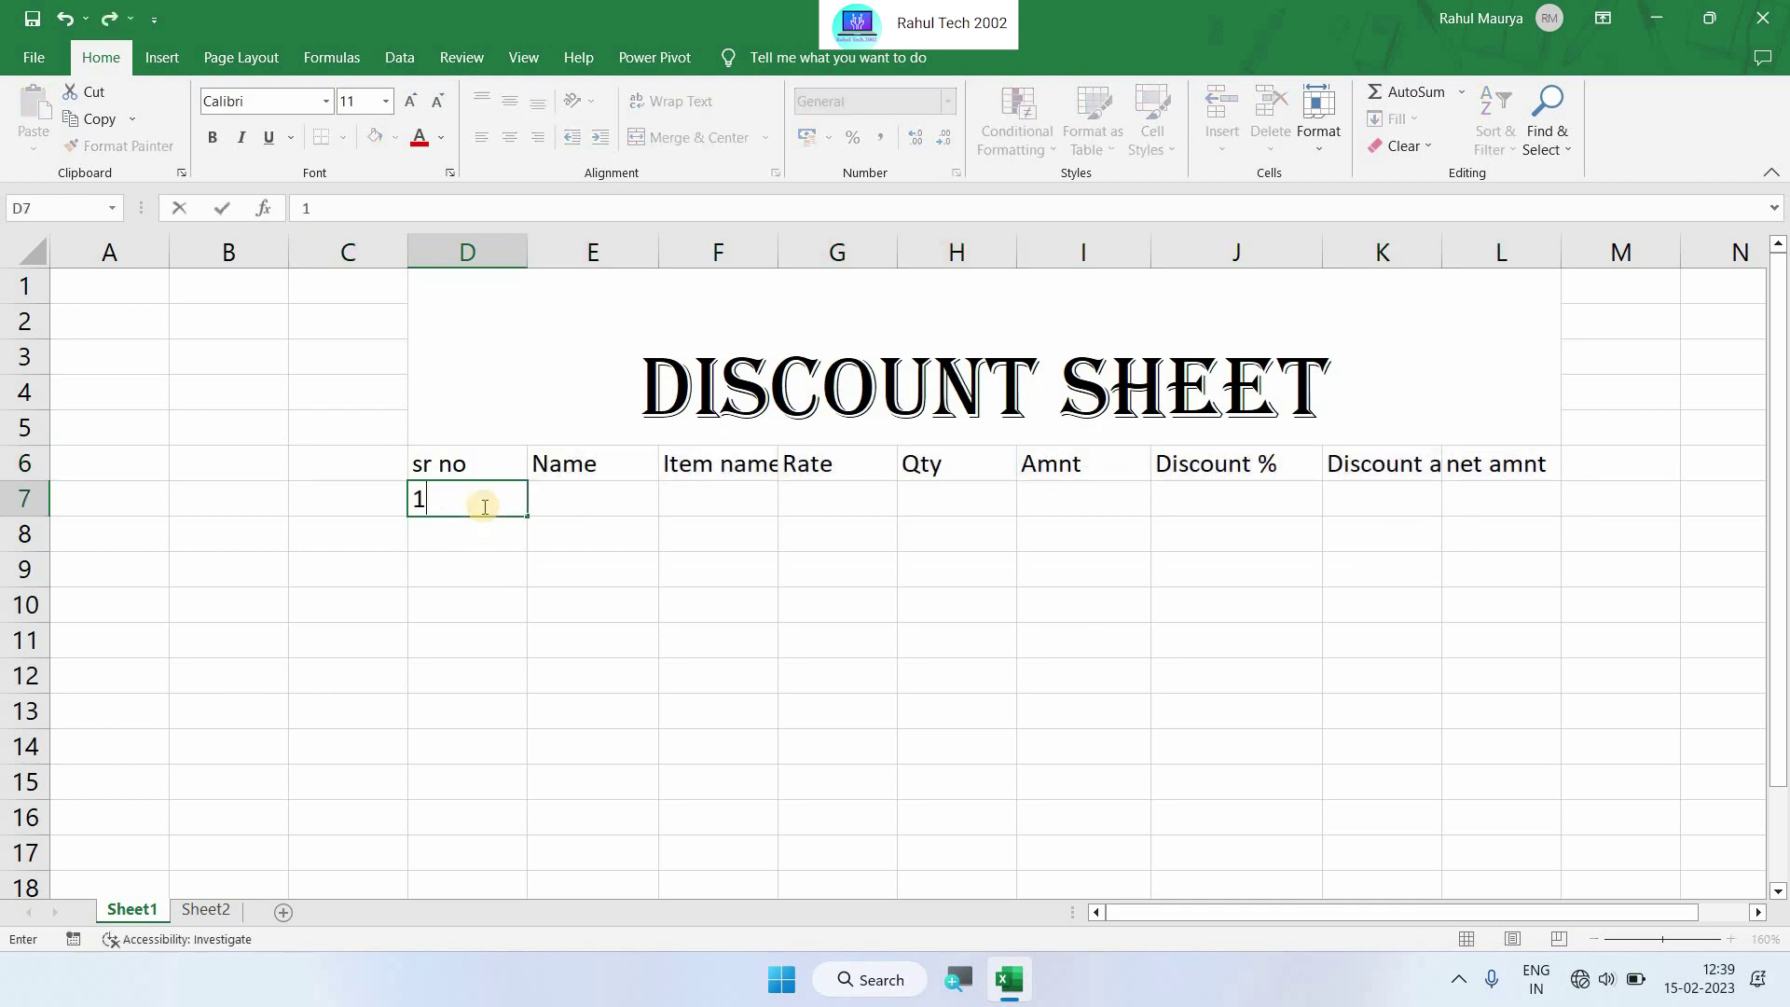
pyautogui.press('Return')
pyautogui.write('2')
pyautogui.press('Return')
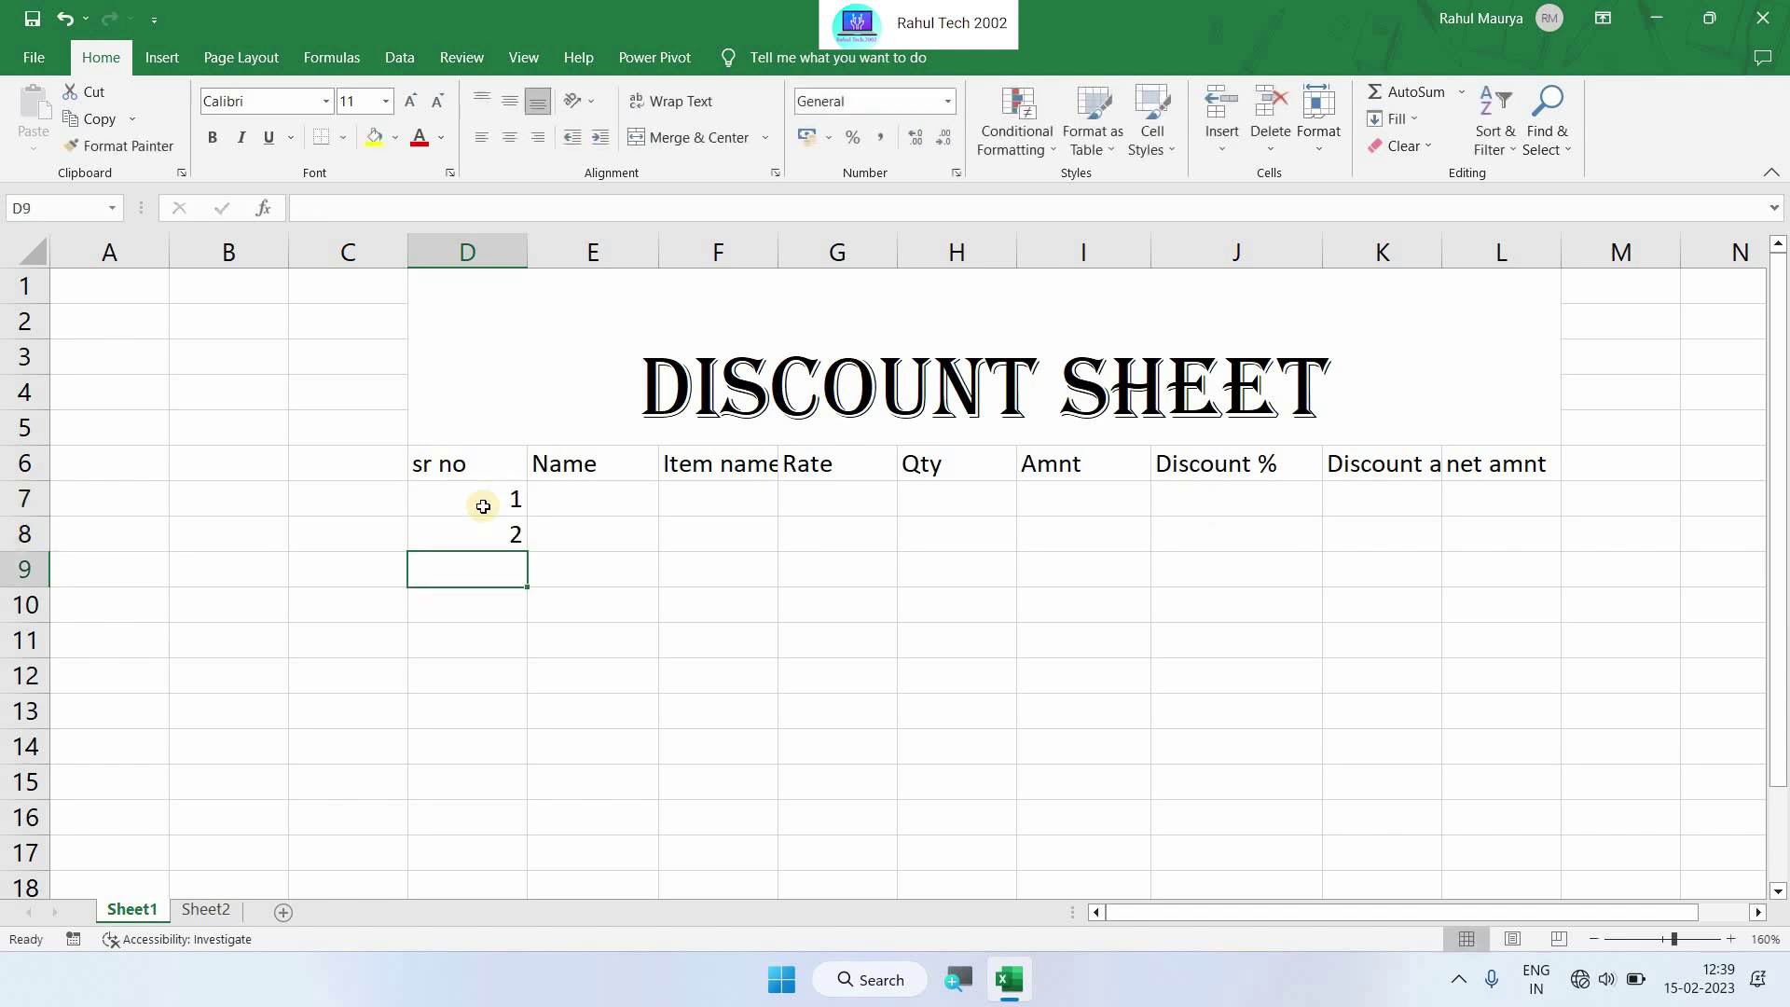
pyautogui.moveTo(483, 507); pyautogui.dragTo(508, 536)
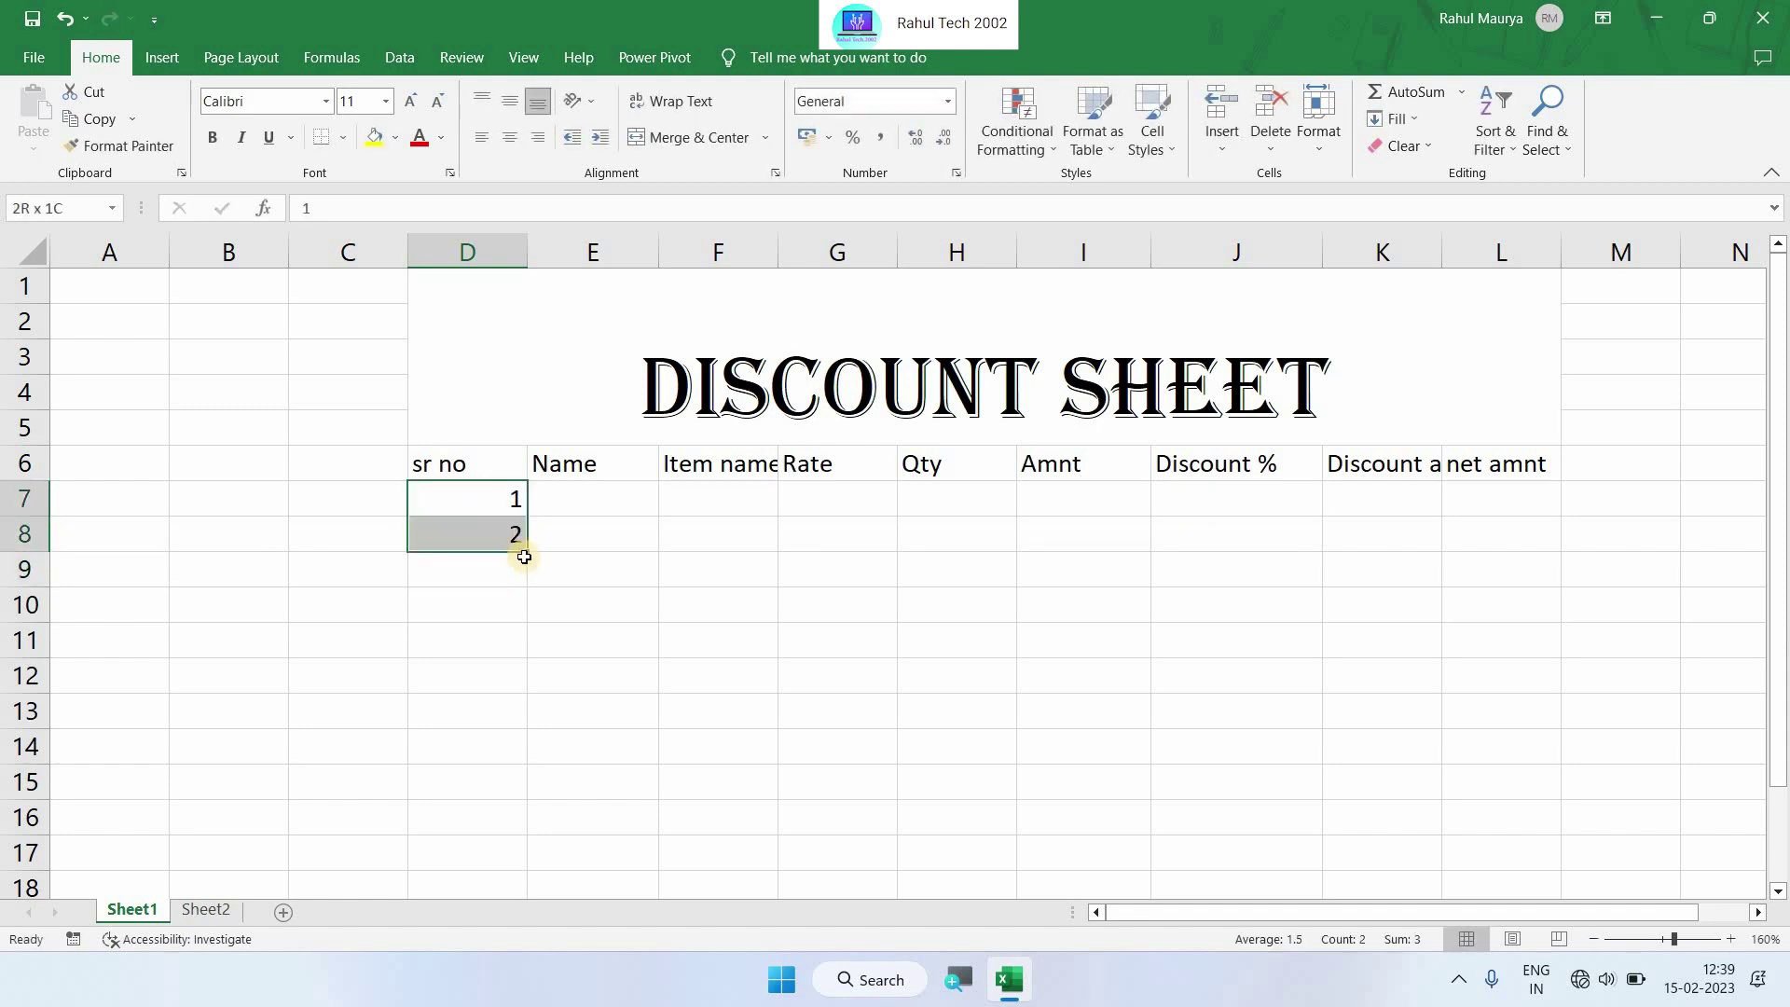
pyautogui.moveTo(531, 668); pyautogui.dragTo(529, 650)
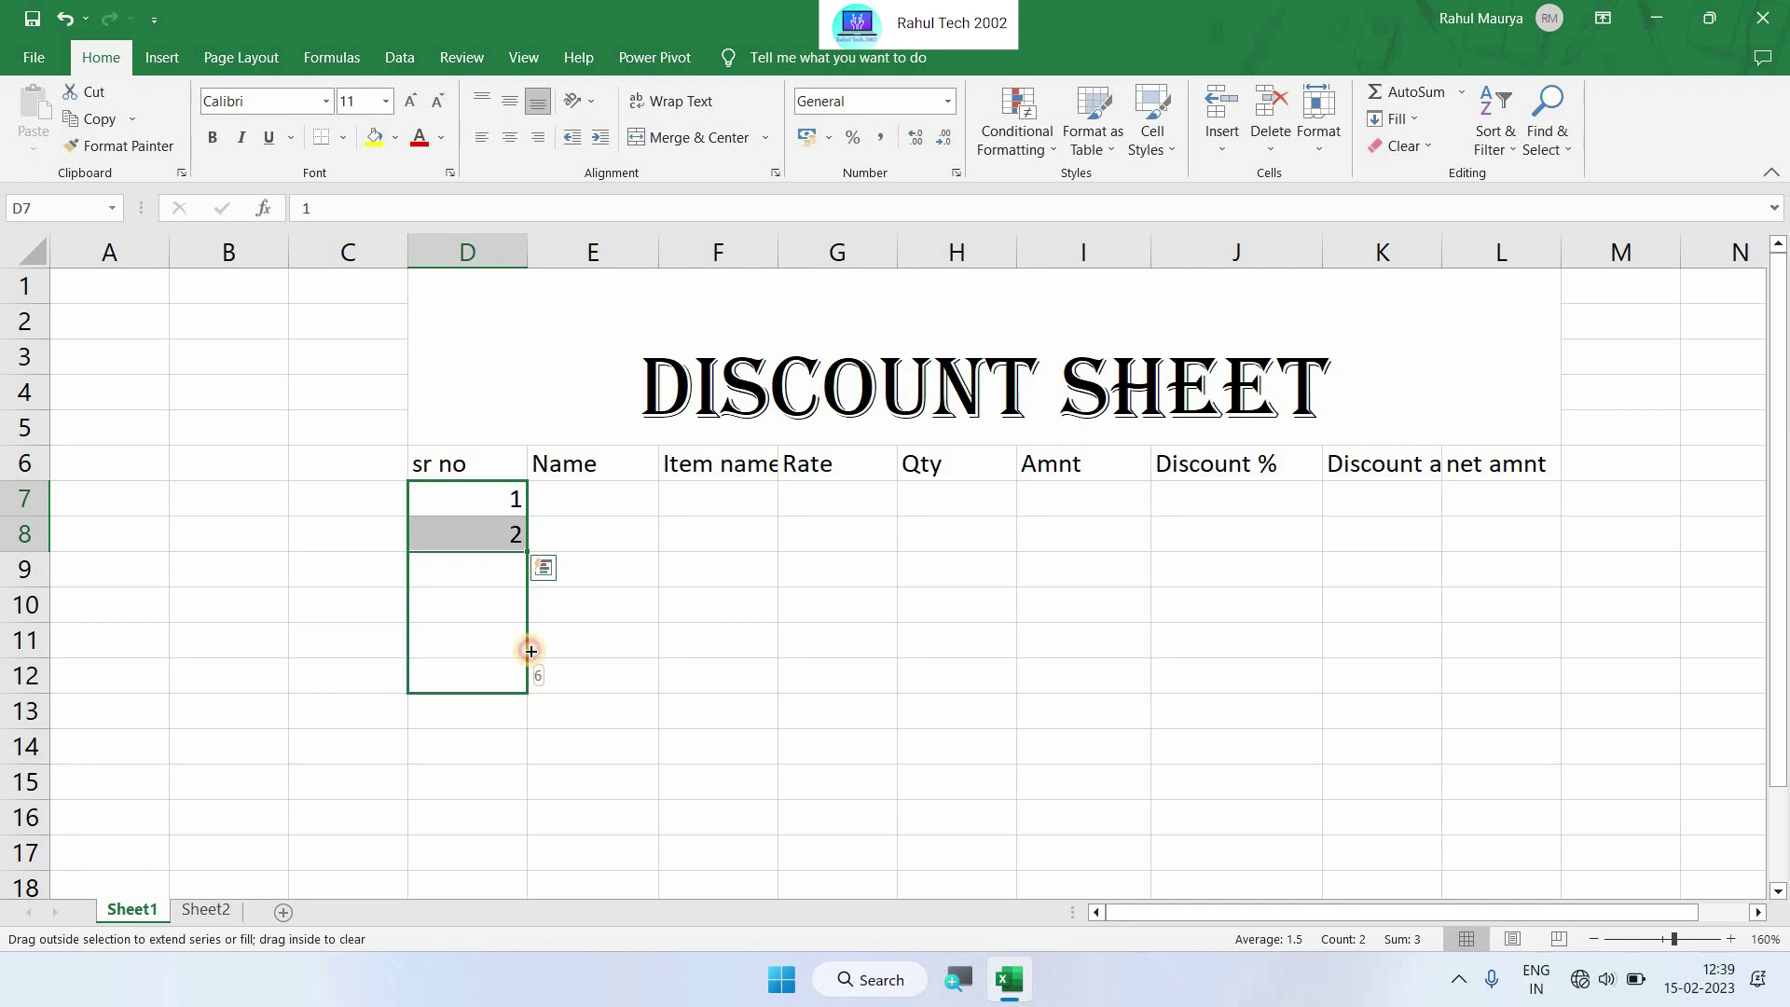
pyautogui.click(562, 507)
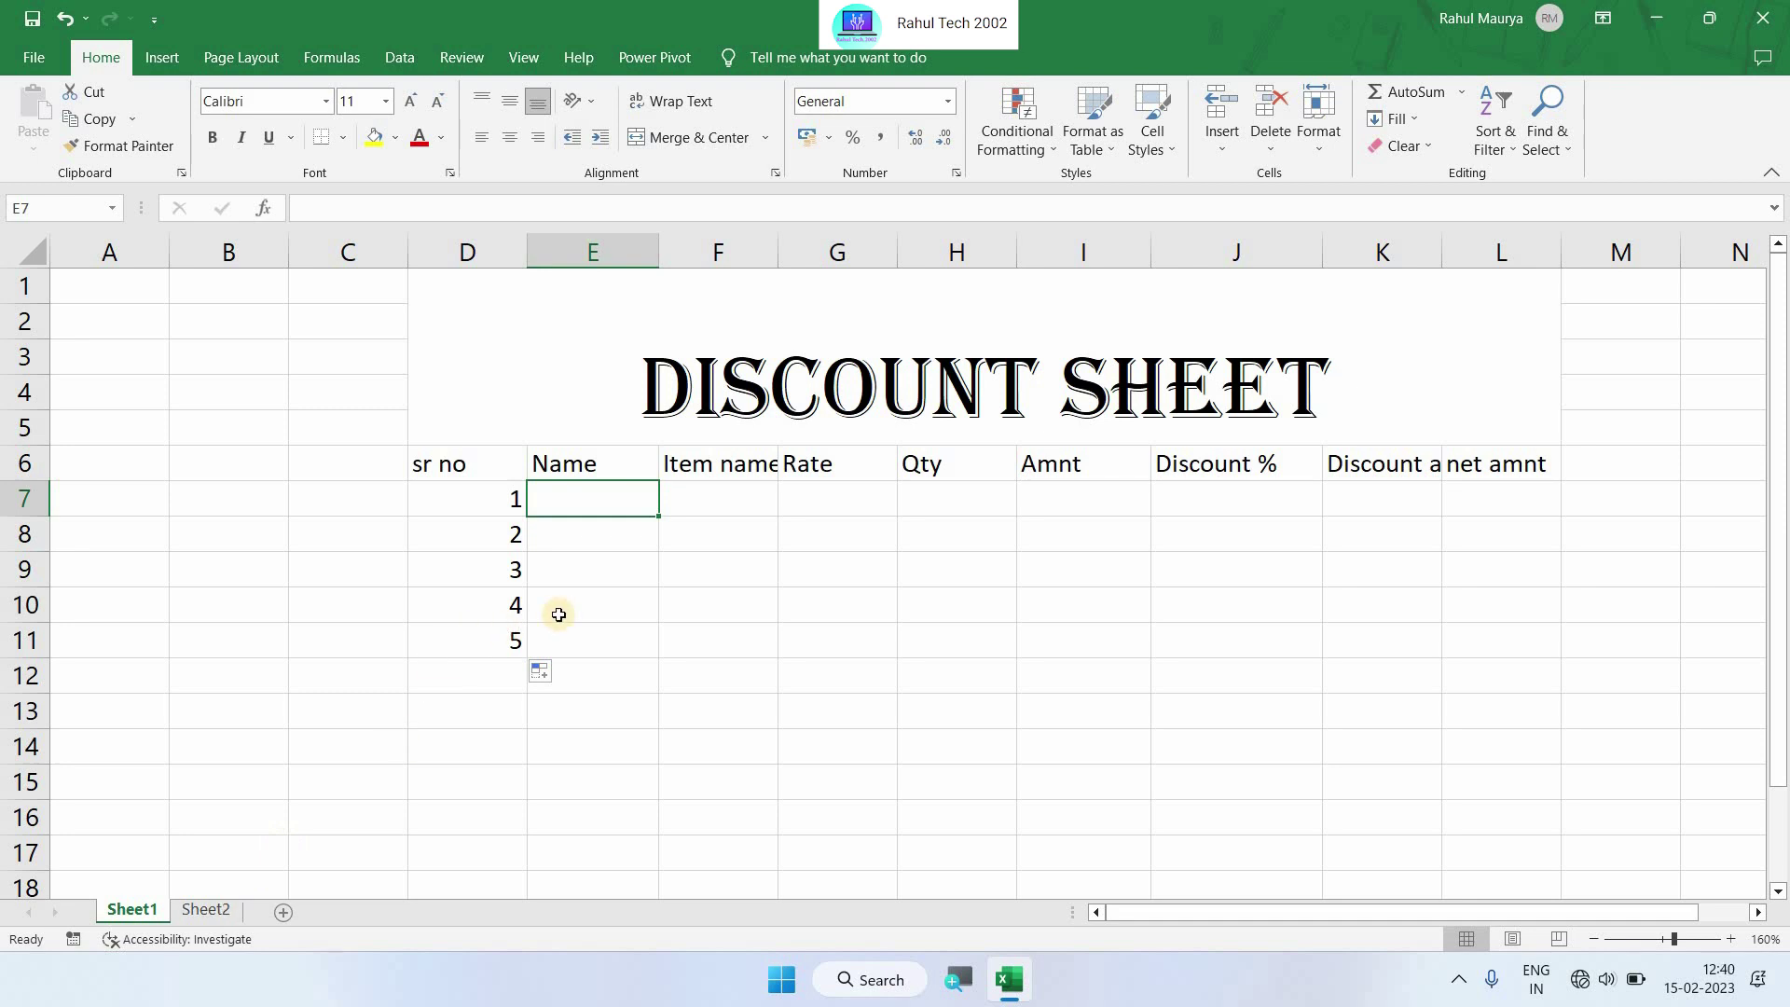
# Fill the customer names down E7:E11 and autofit the Item name column F
pyautogui.write('rahul')
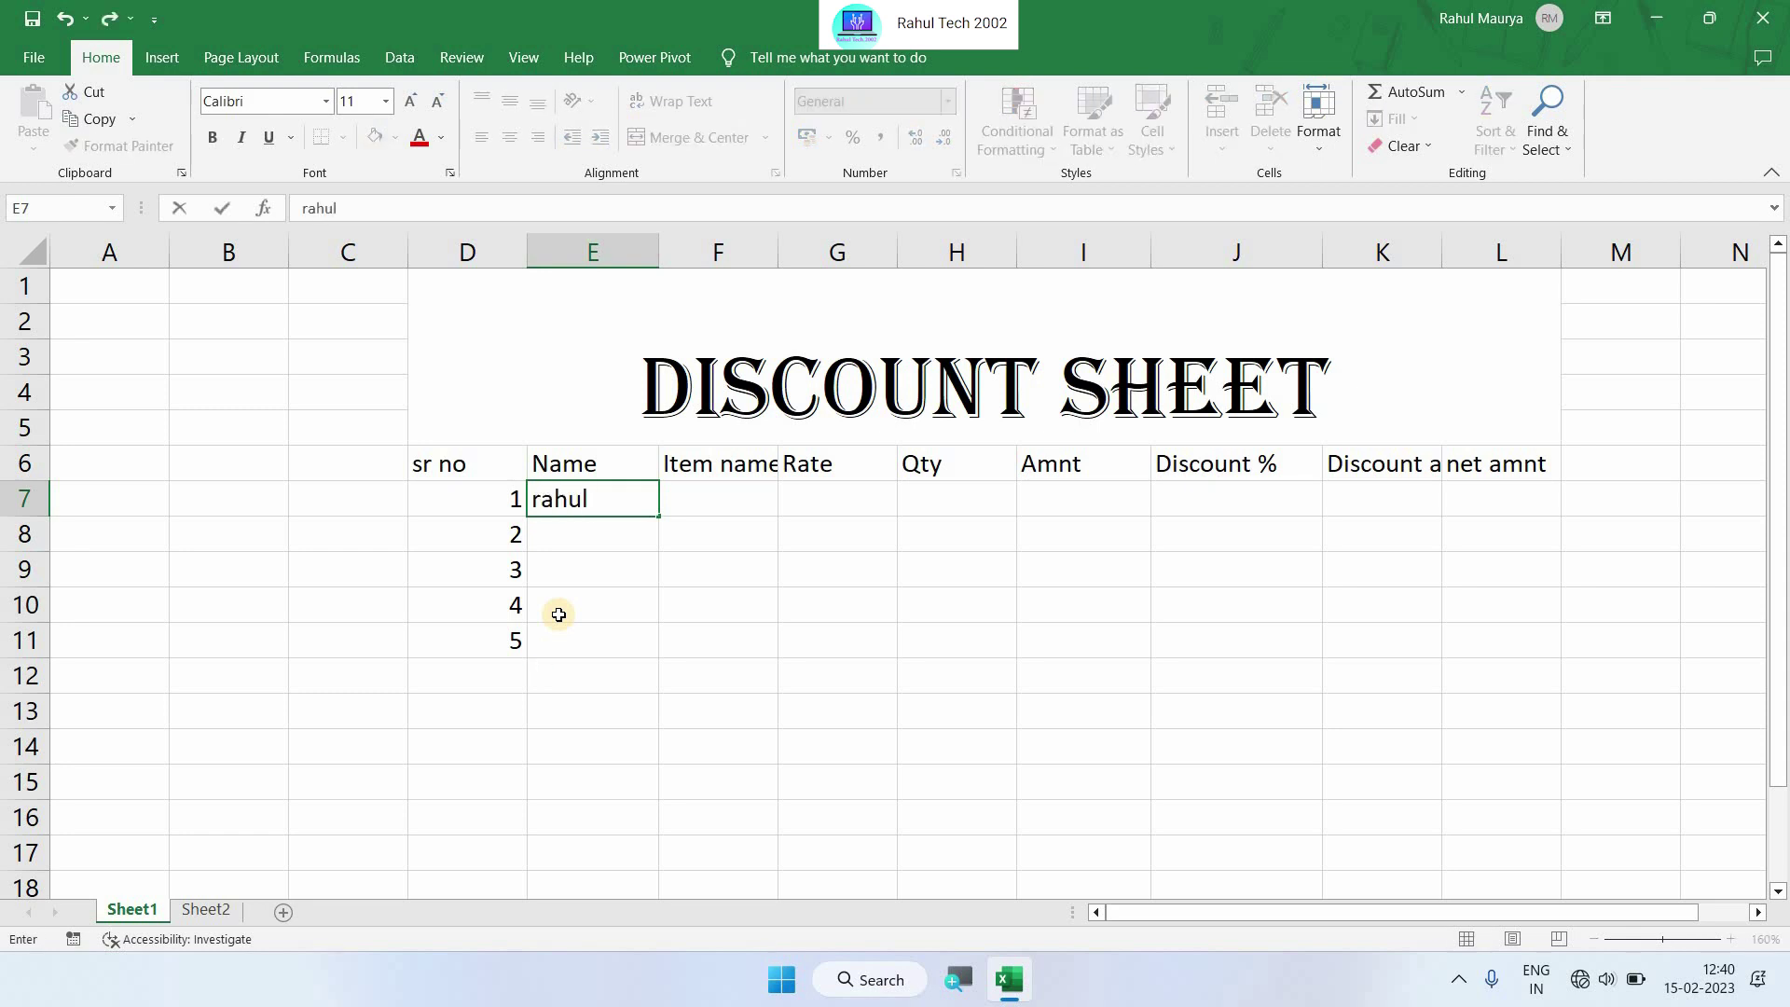
pyautogui.press('Return')
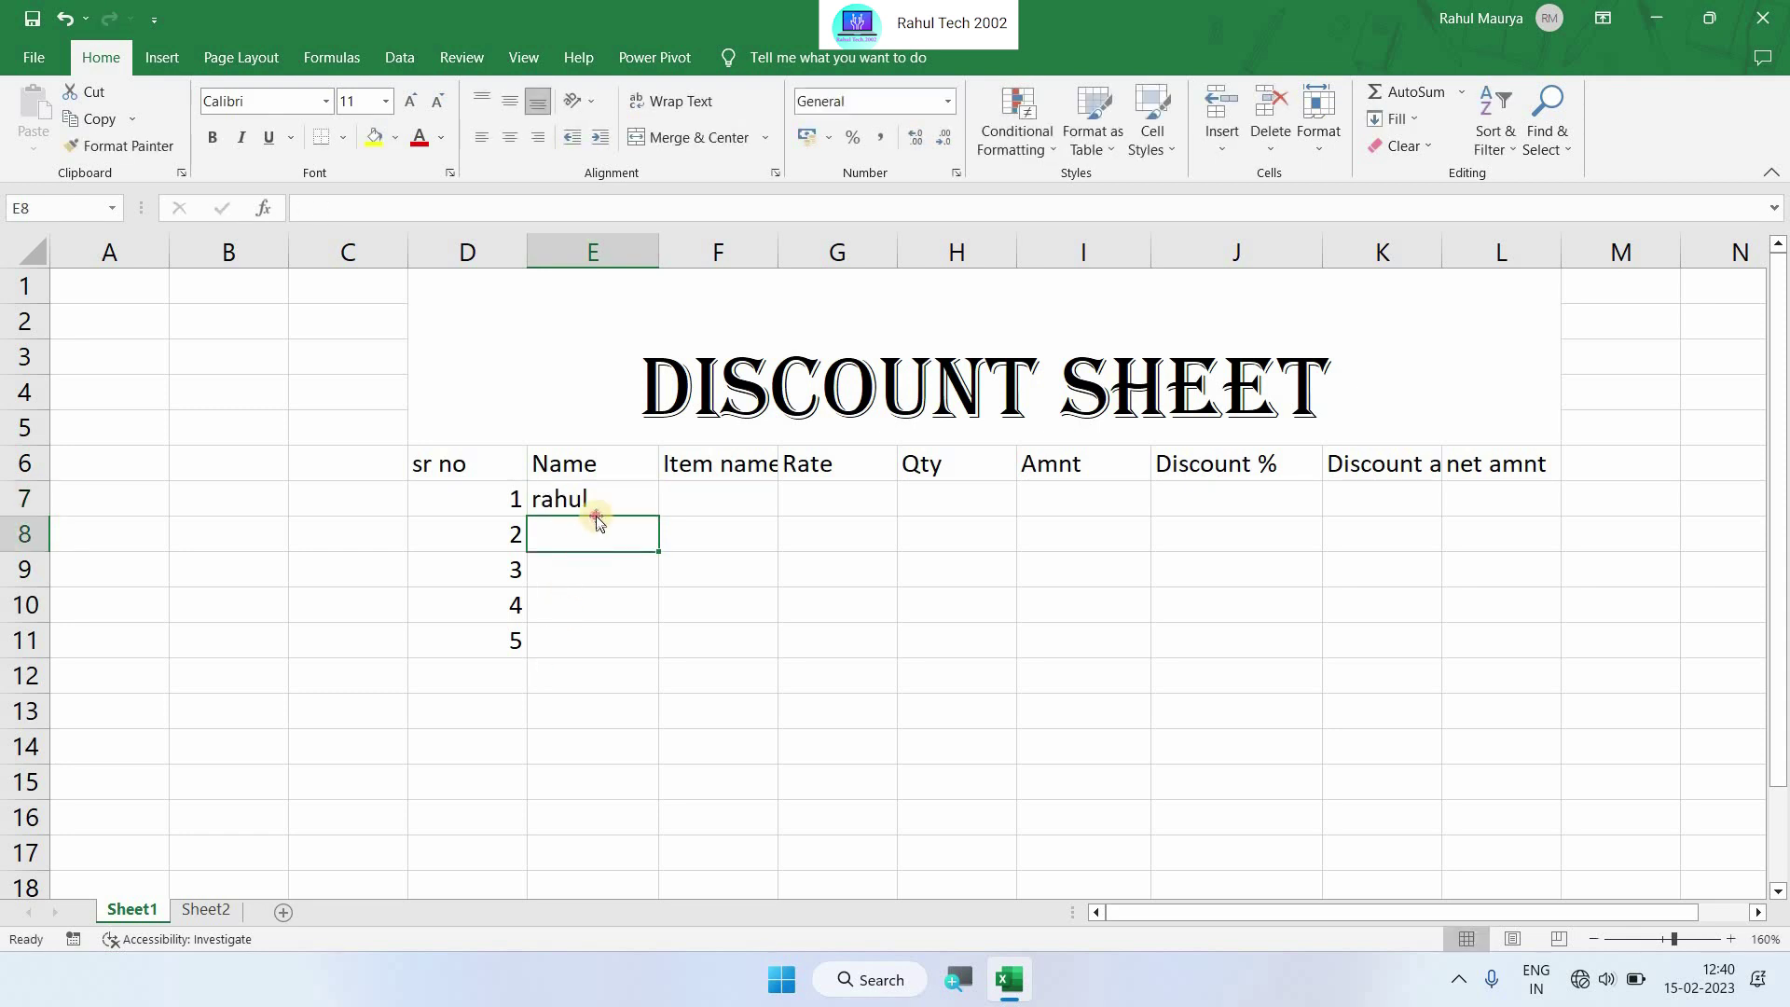
pyautogui.click(653, 510)
pyautogui.moveTo(663, 516); pyautogui.dragTo(658, 643)
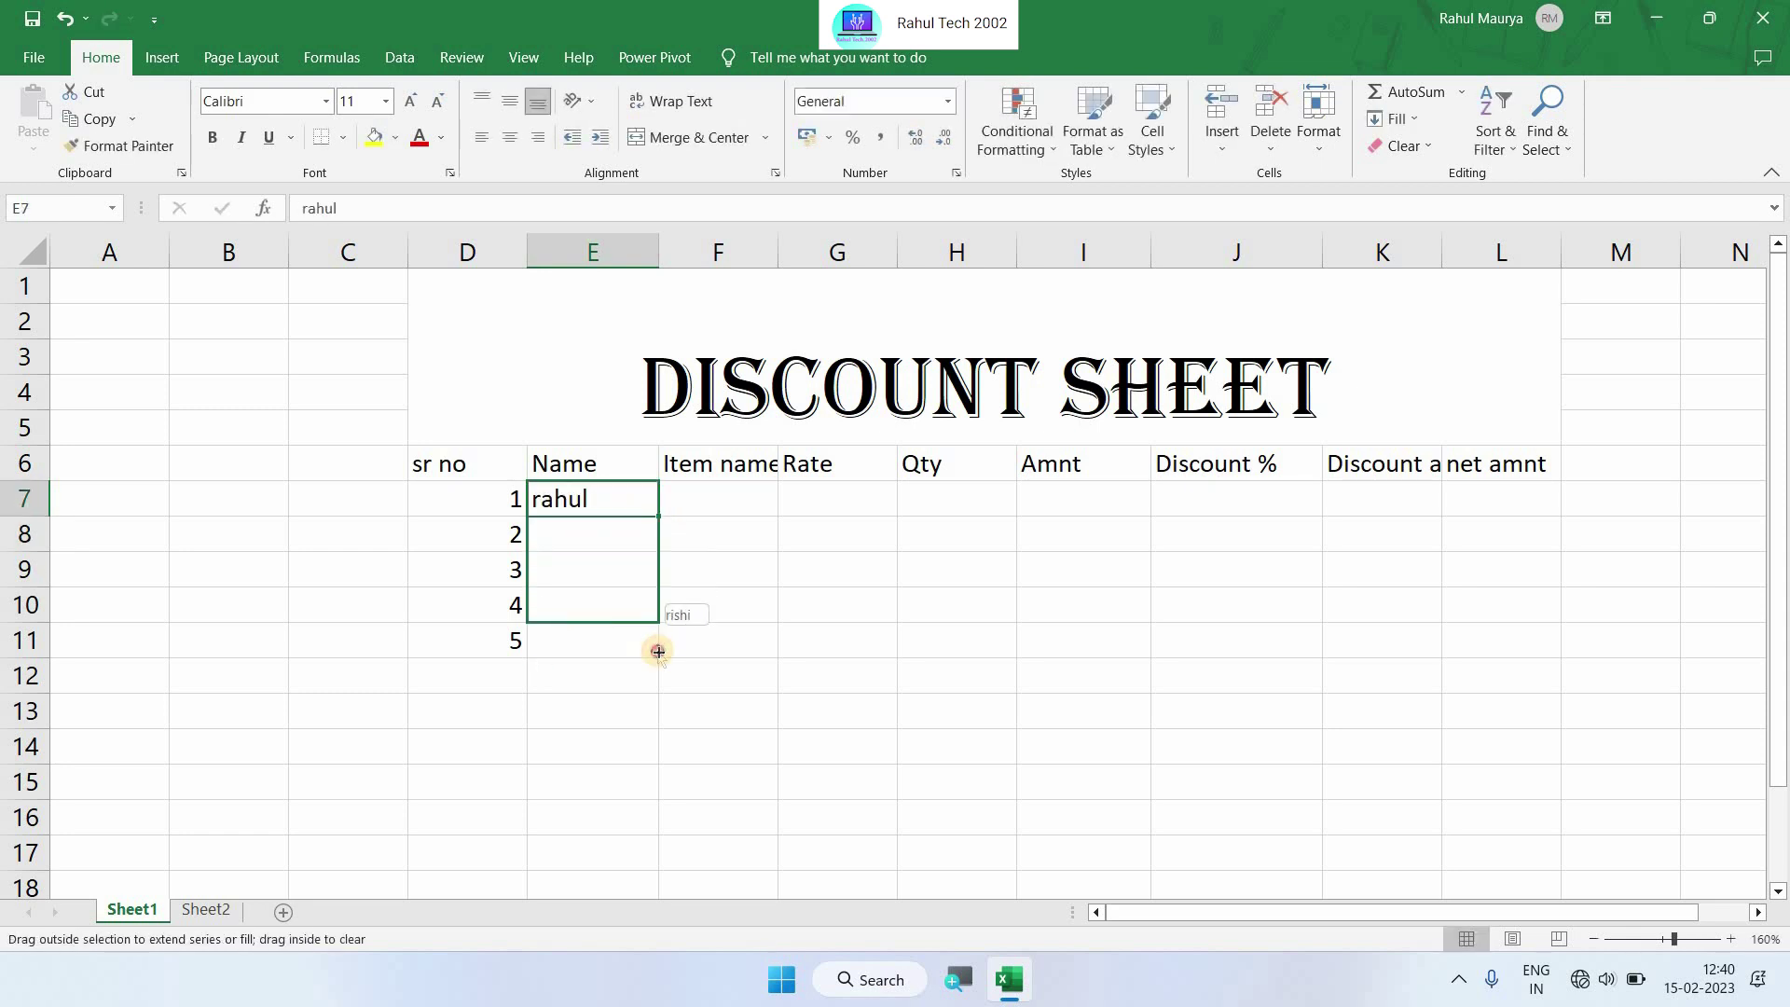
pyautogui.click(718, 499)
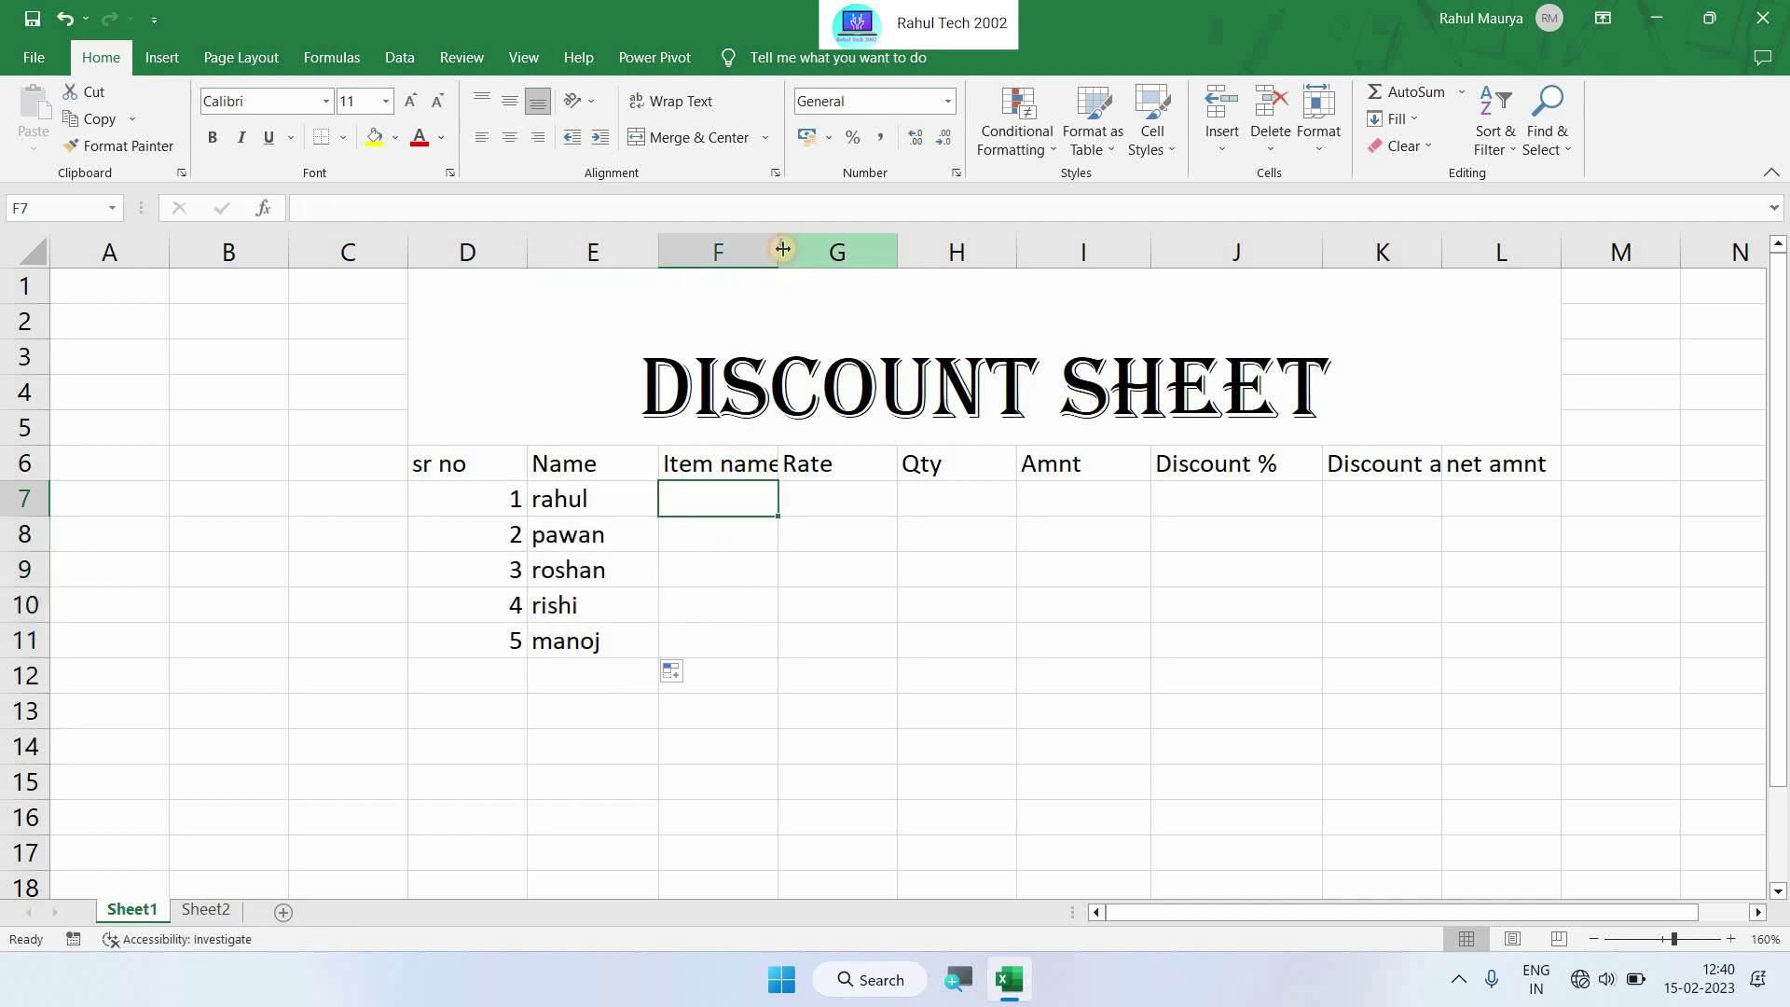
pyautogui.doubleClick(780, 252)
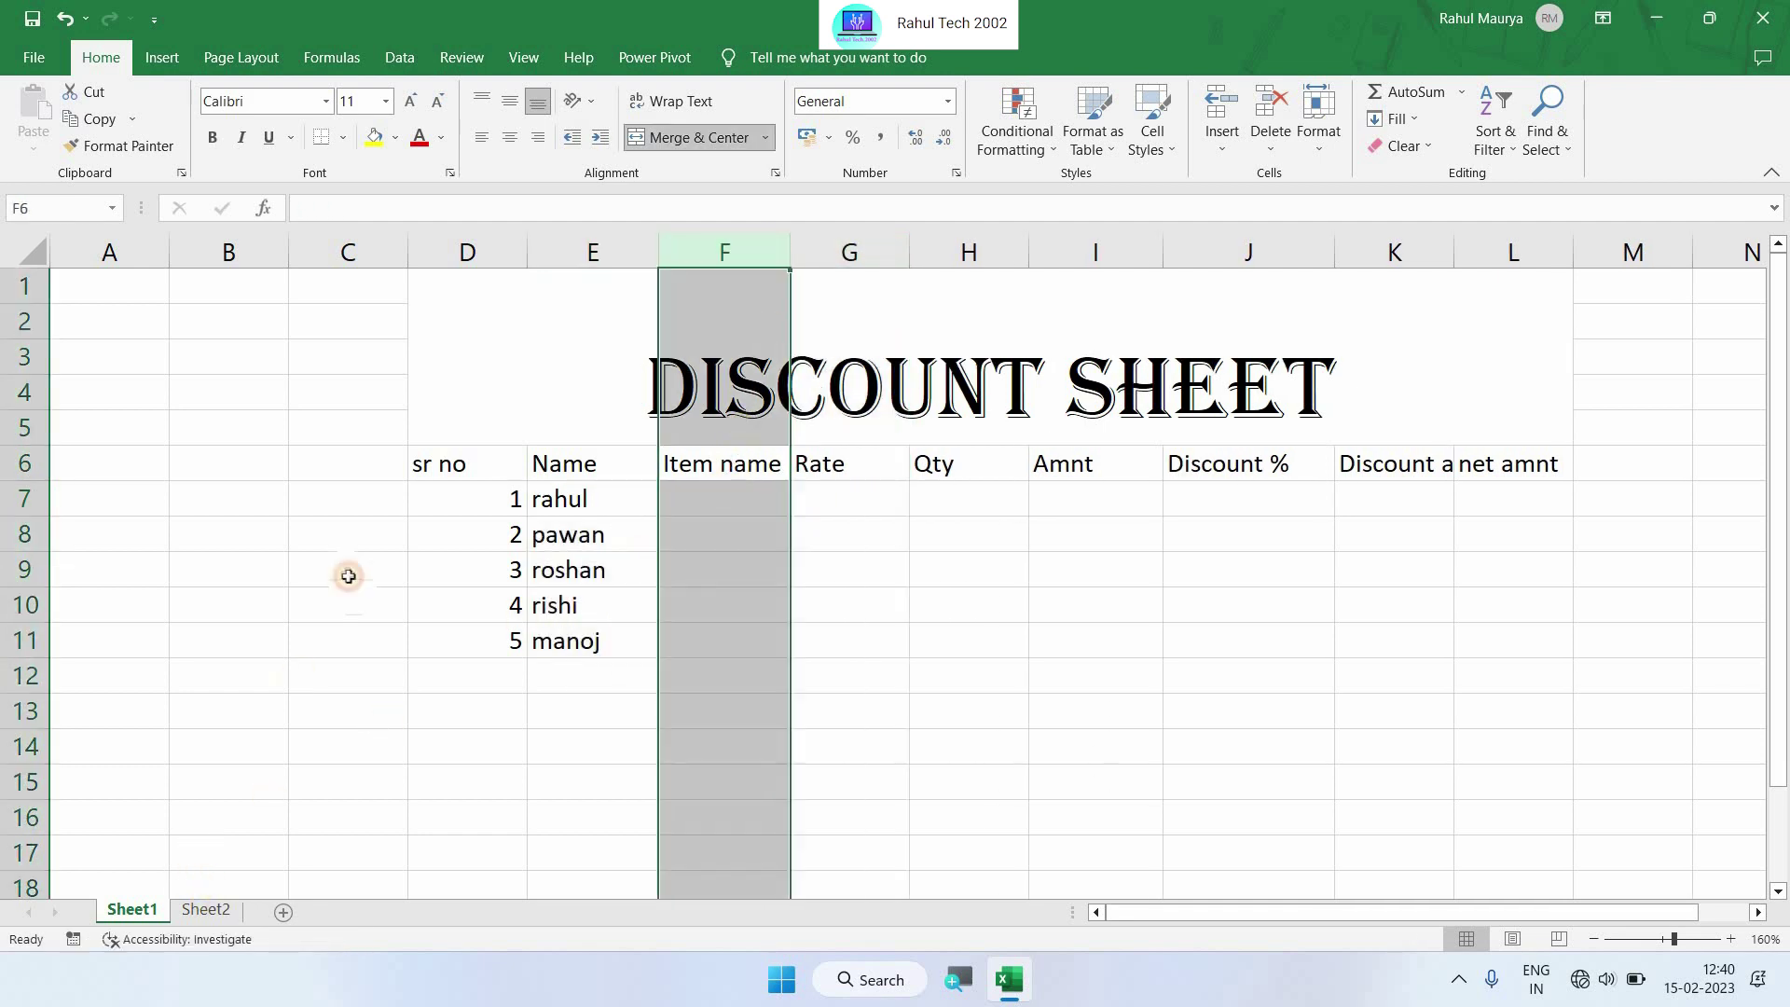
# Copy the item names from Sheet2 B4:B8 into Sheet1 F7:F11
pyautogui.click(205, 909)
pyautogui.click(445, 757)
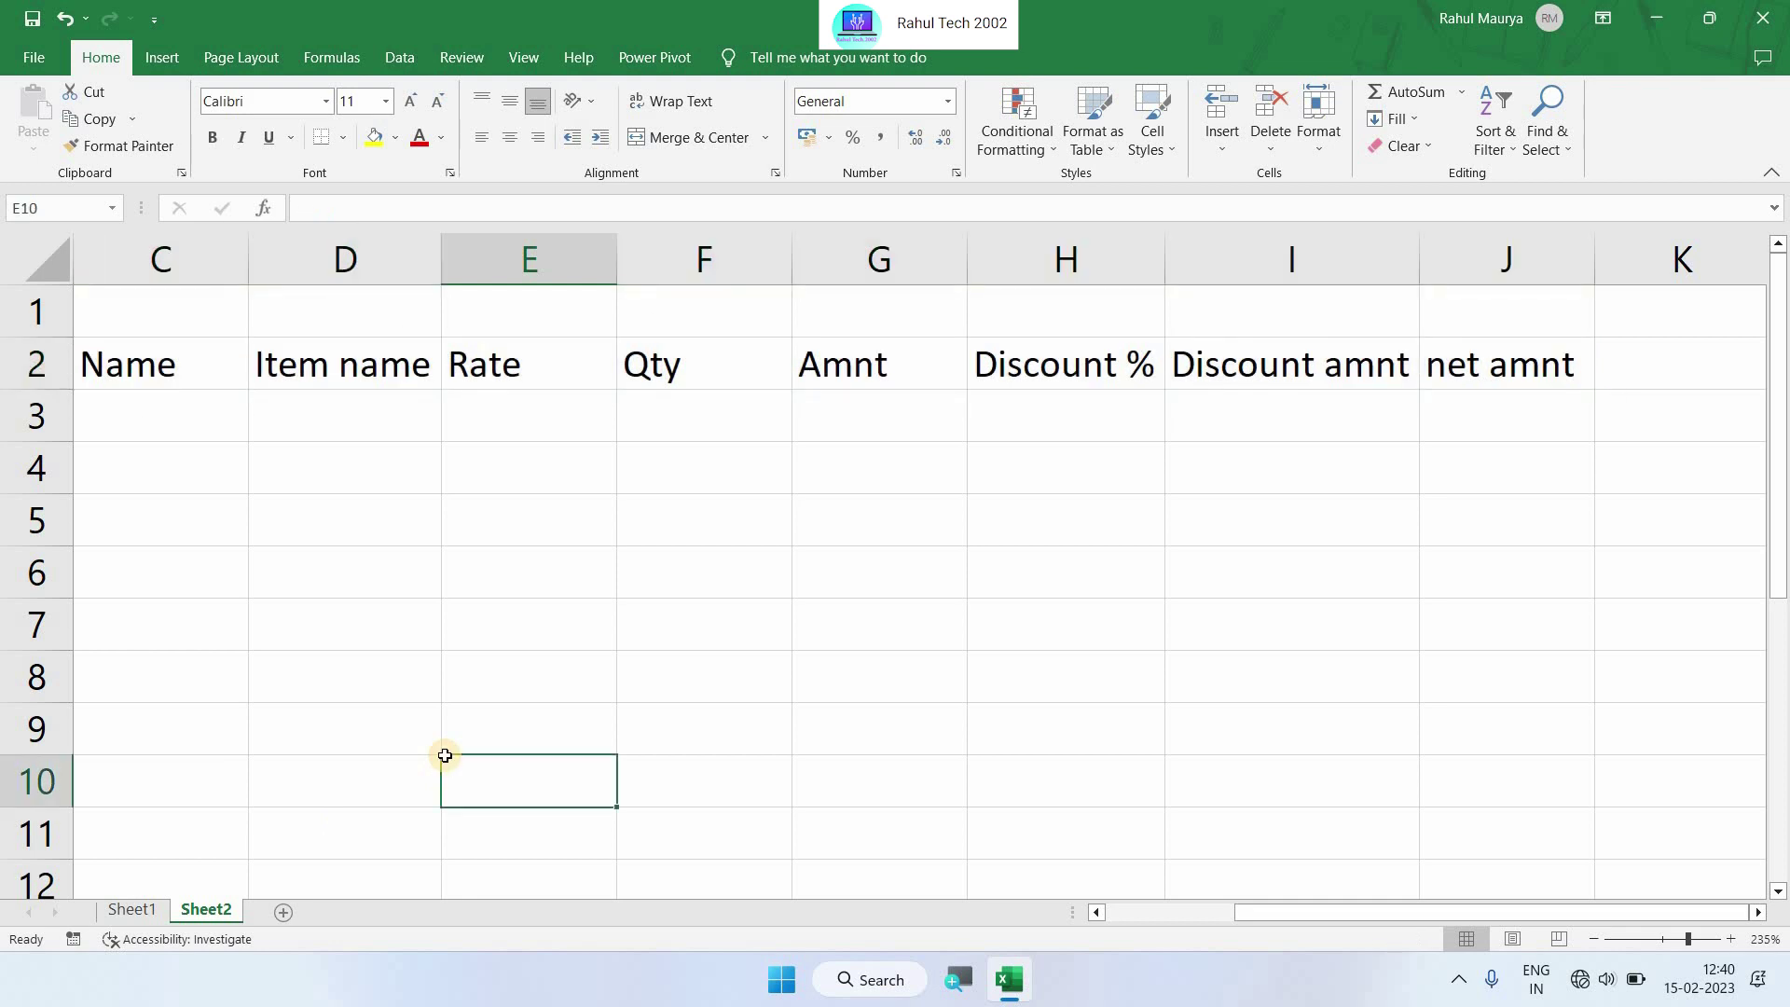
pyautogui.press('Home')
pyautogui.moveTo(368, 466); pyautogui.dragTo(364, 676)
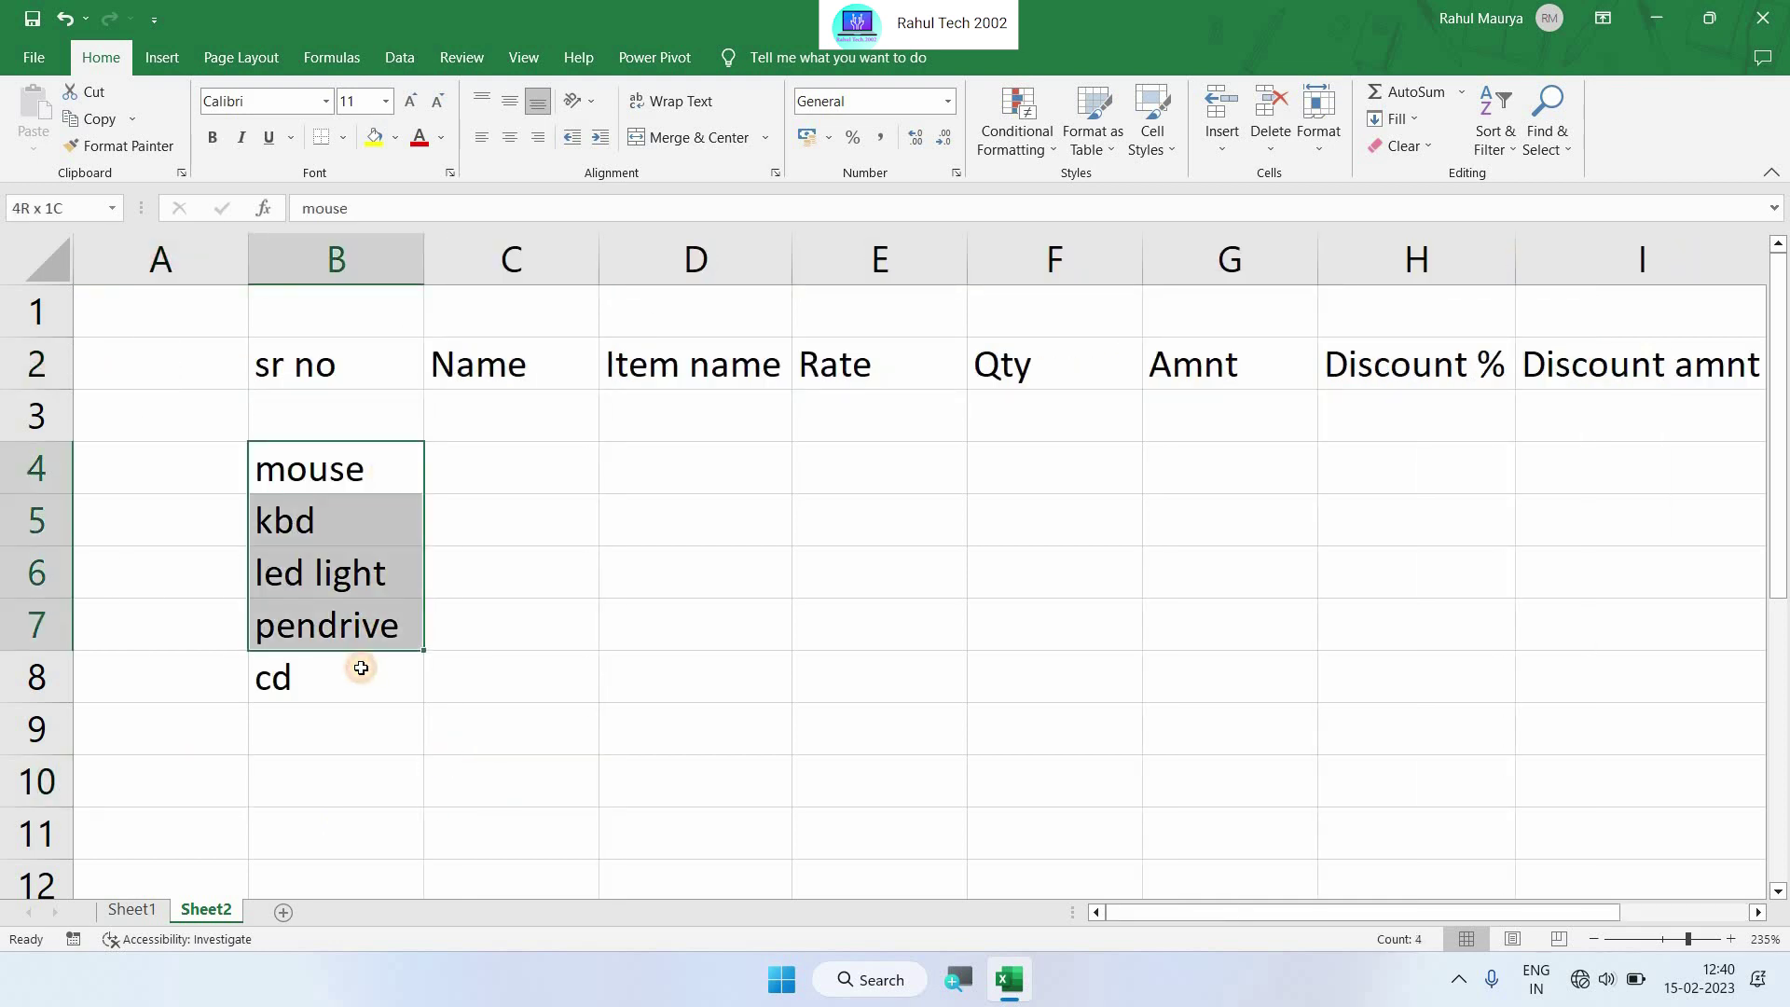
pyautogui.hotkey('ctrl', 'c')
pyautogui.click(131, 909)
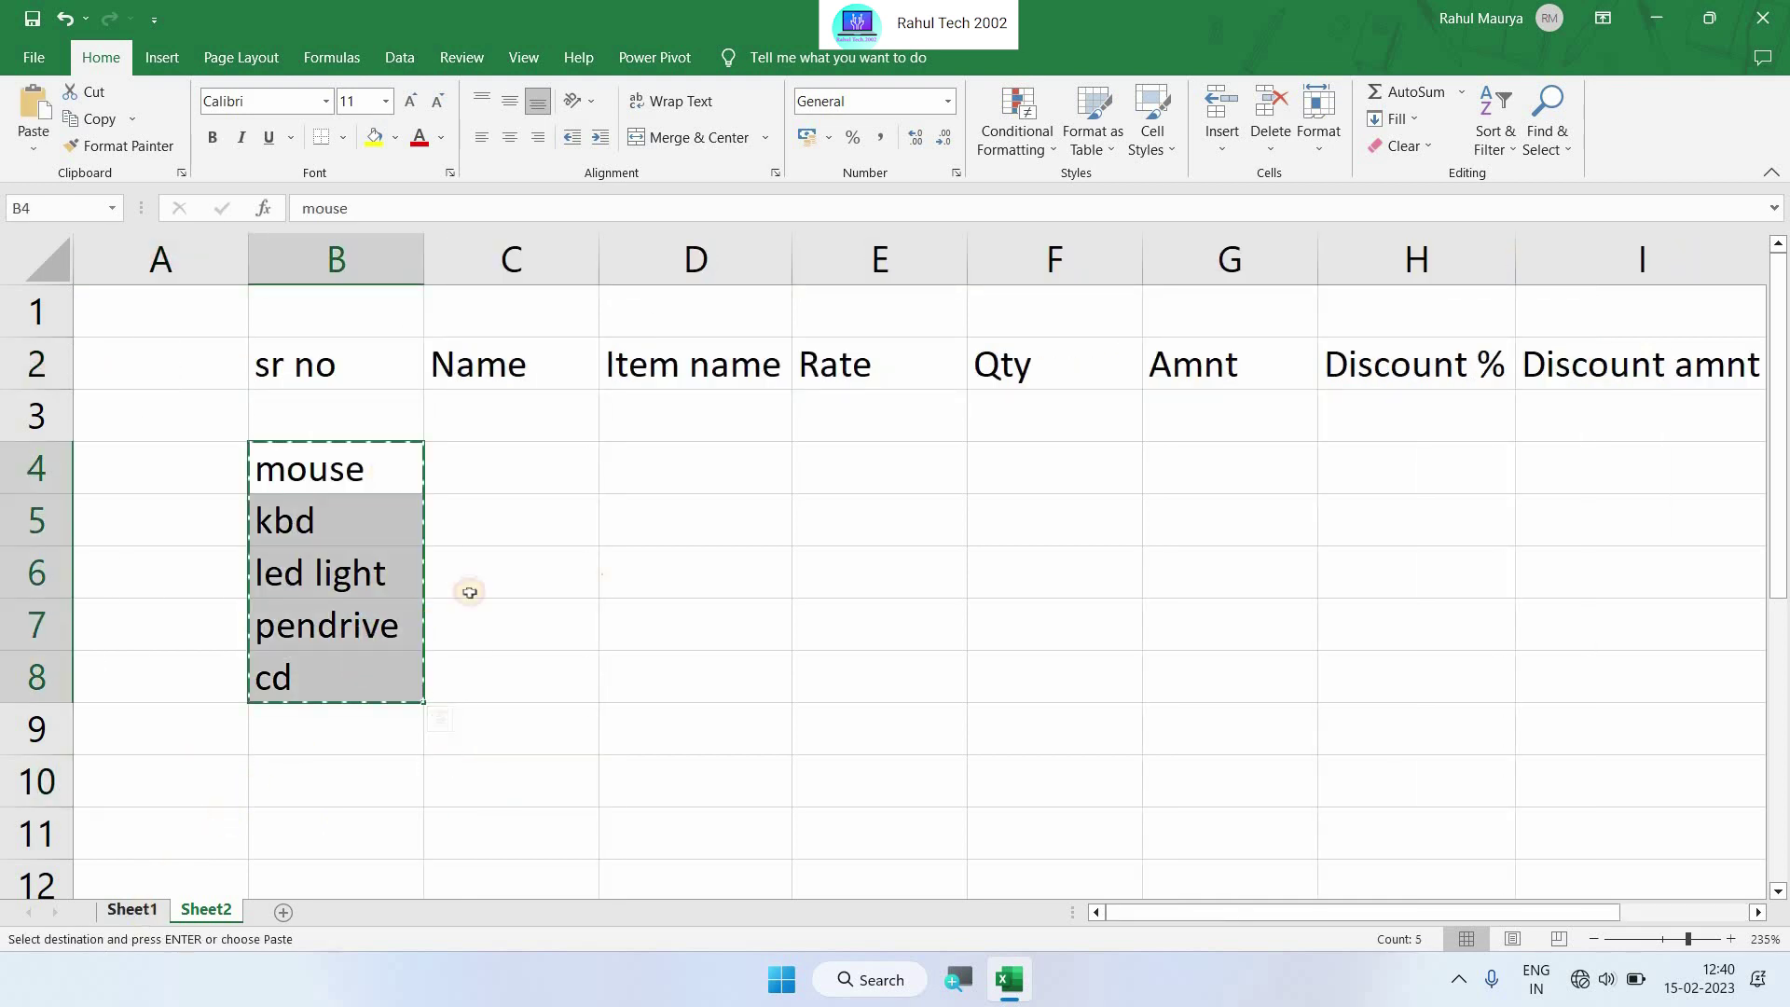
pyautogui.click(701, 508)
pyautogui.hotkey('ctrl', 'v')
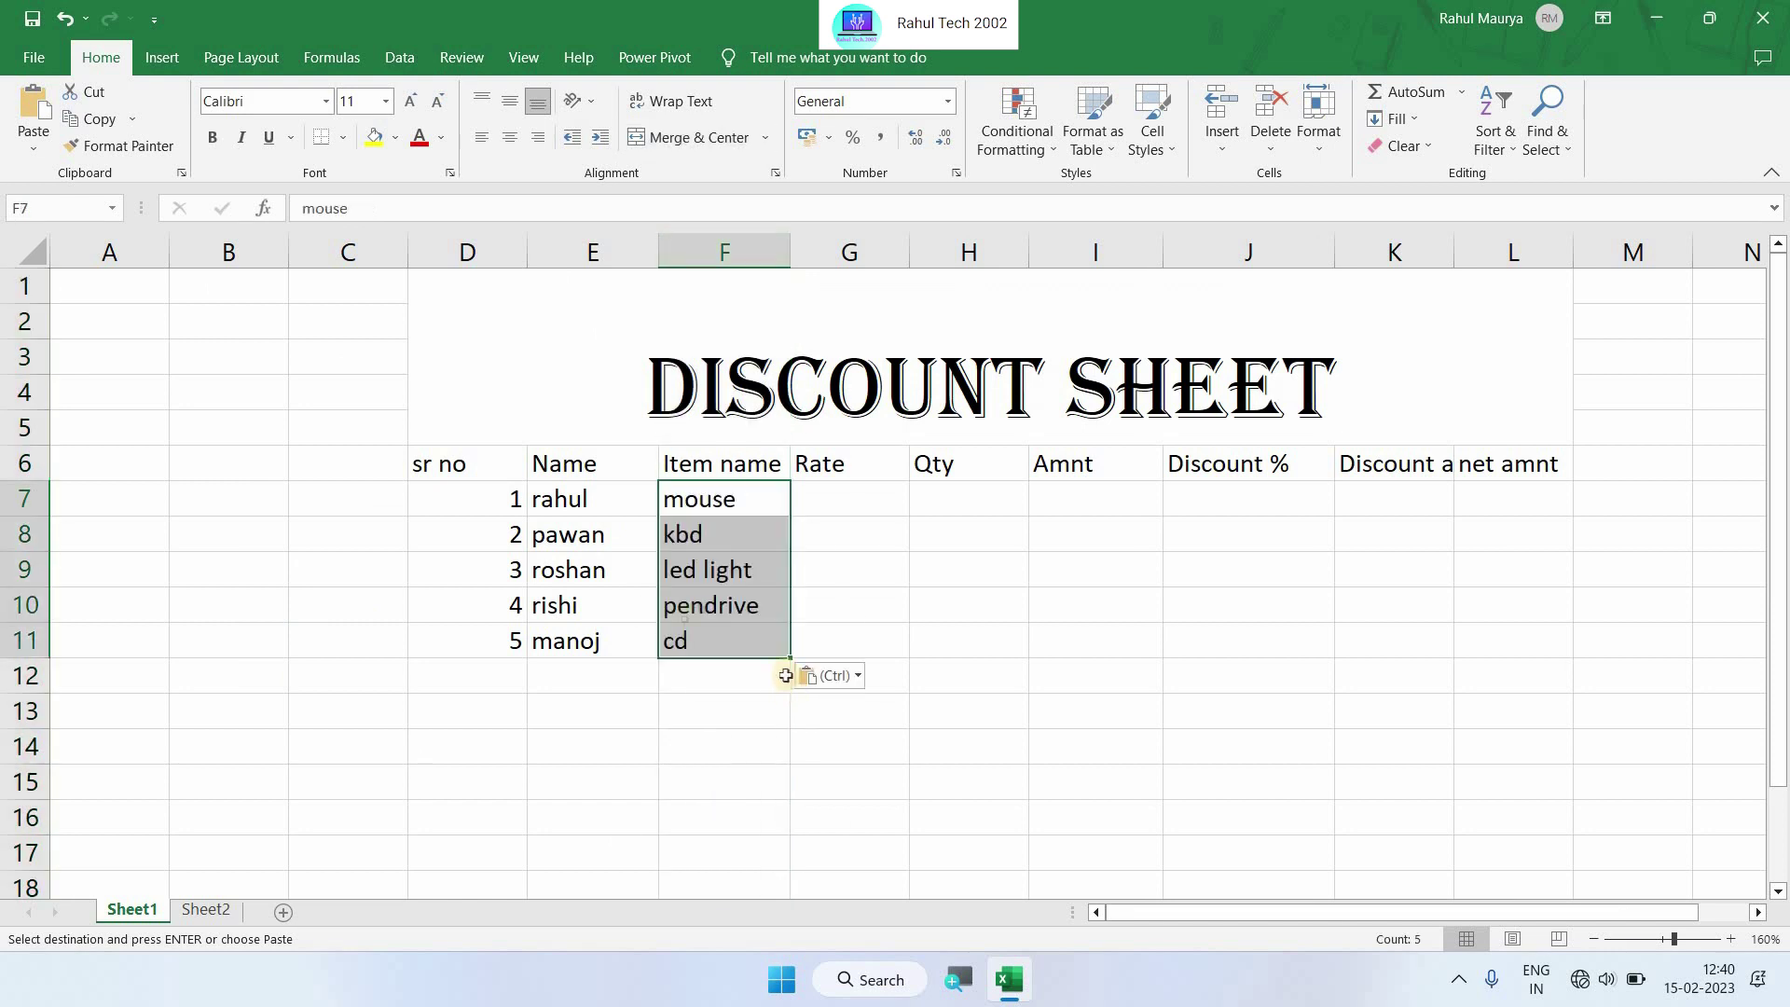
pyautogui.press('Escape')
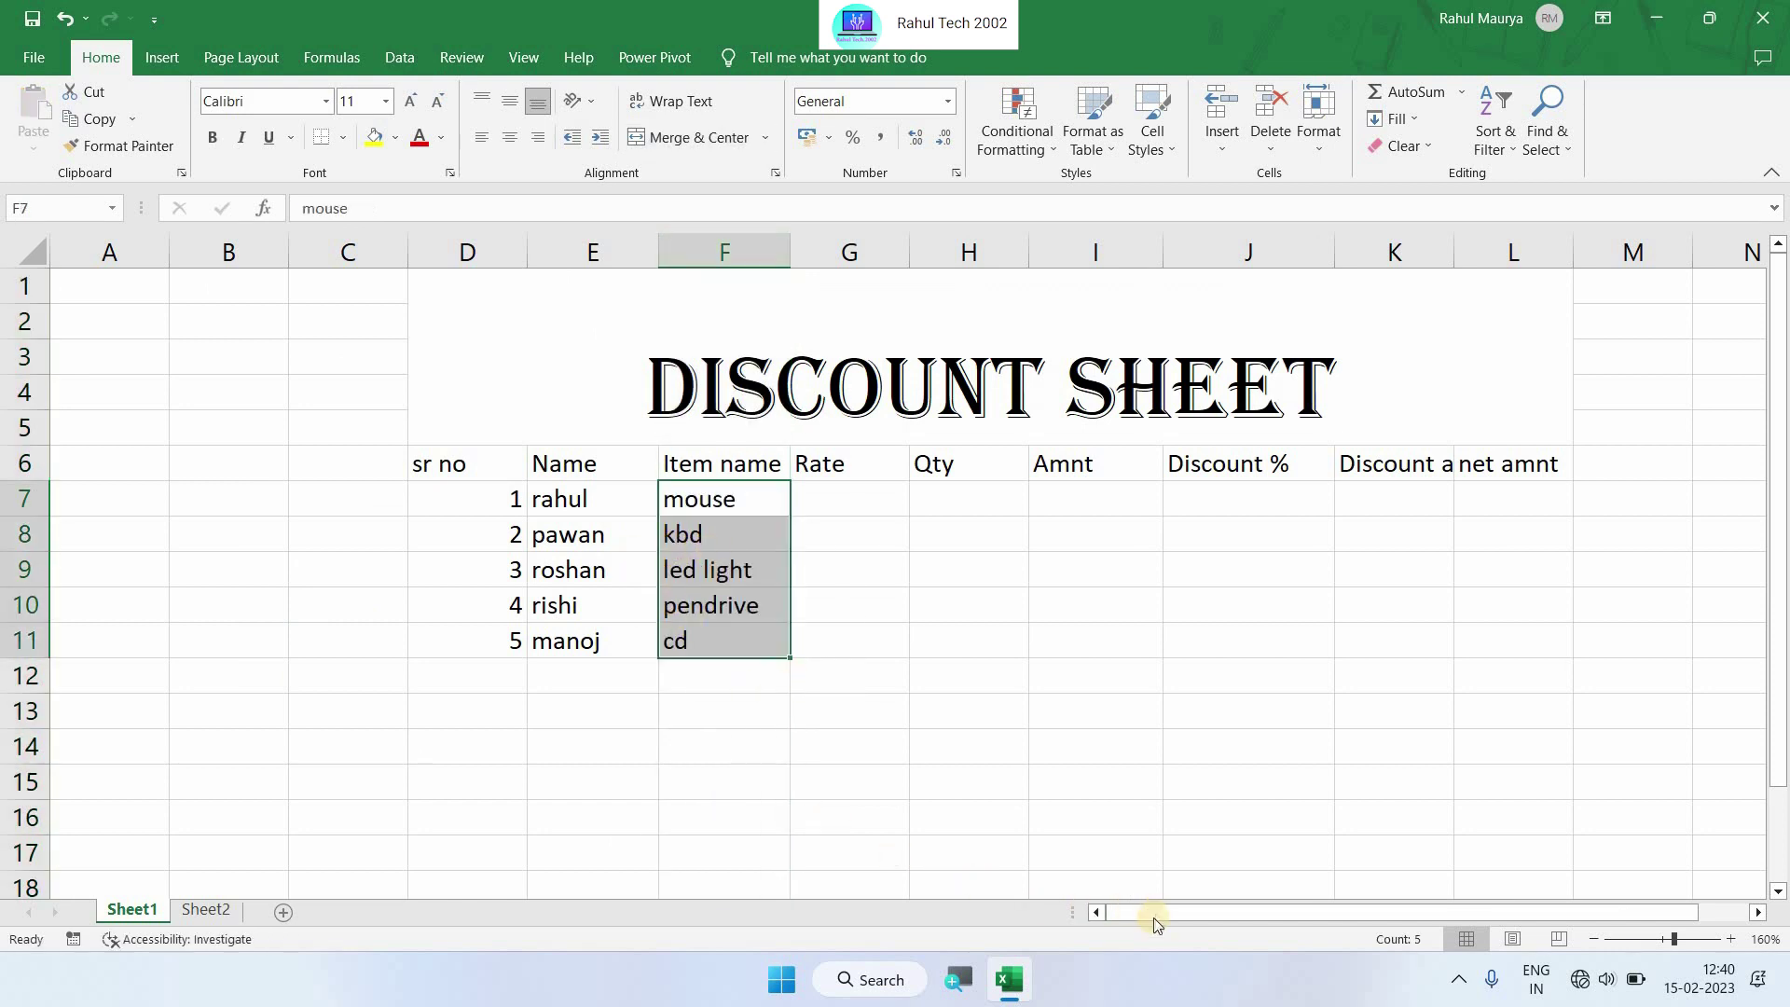
# Select the first Rate cell G7 and scroll back to the top of the sheet
pyautogui.moveTo(1167, 912); pyautogui.dragTo(1248, 915)
pyautogui.click(818, 492)
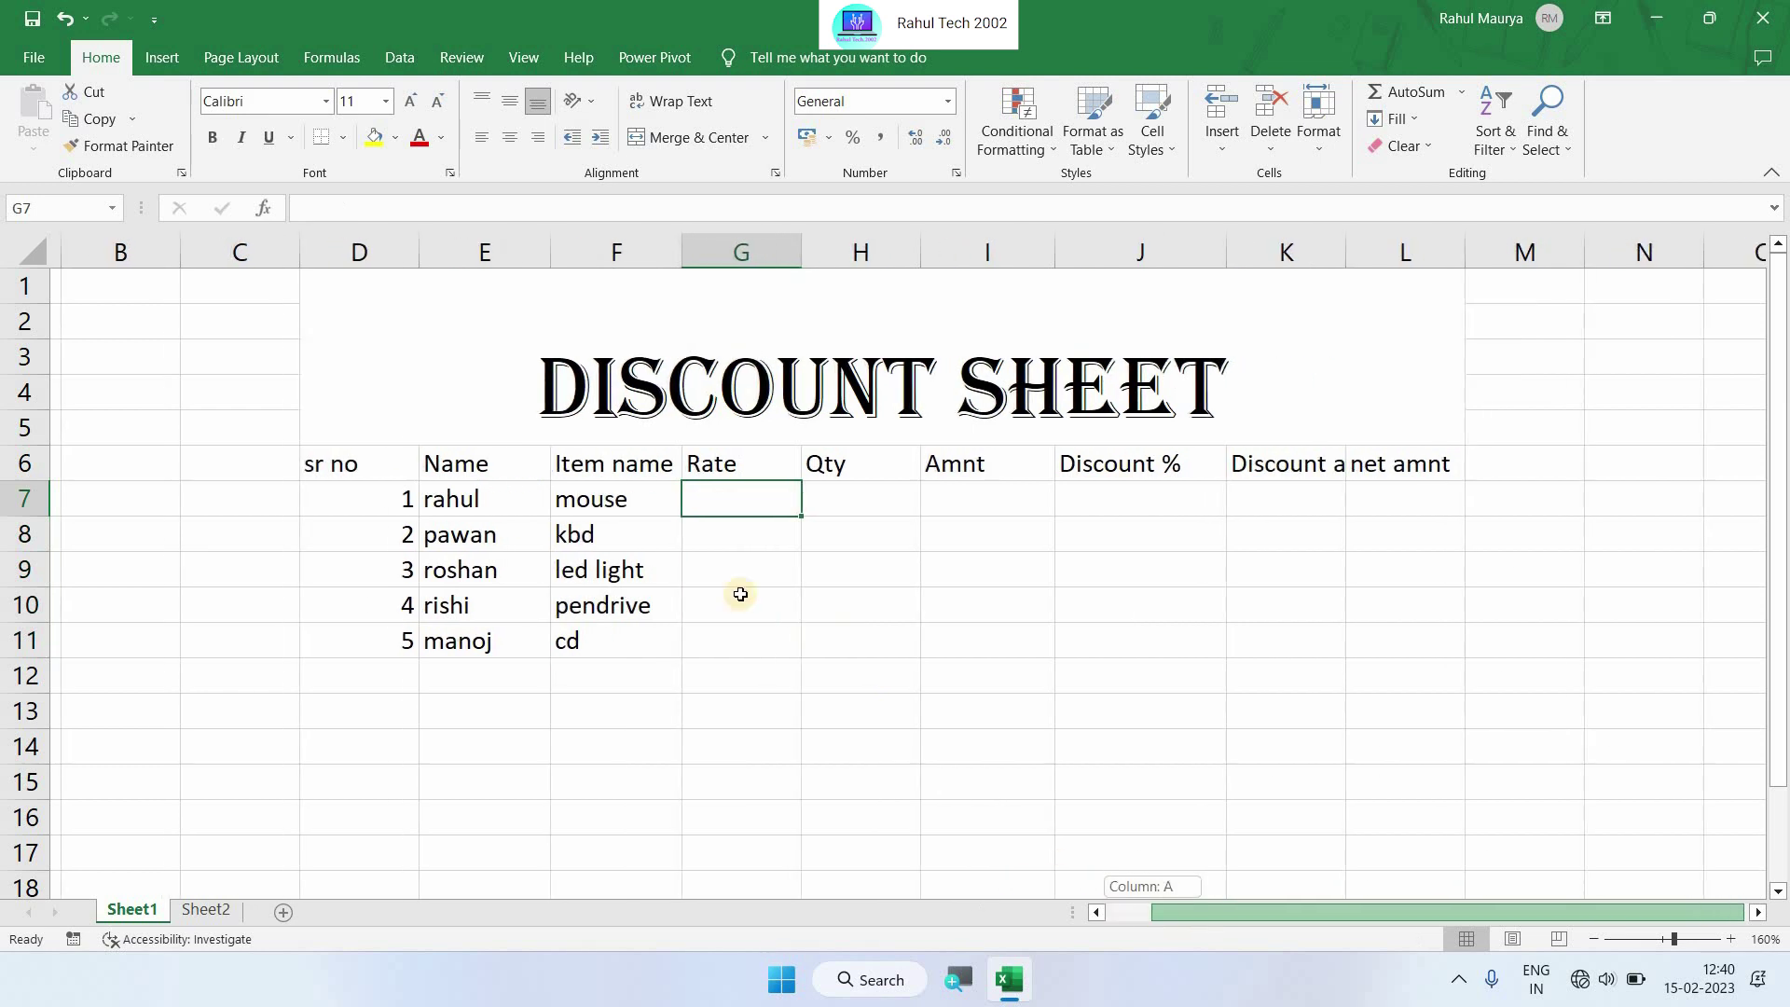
pyautogui.click(693, 564)
pyautogui.keyDown('ctrl'); pyautogui.scroll(3, 693, 564); pyautogui.keyUp('ctrl')
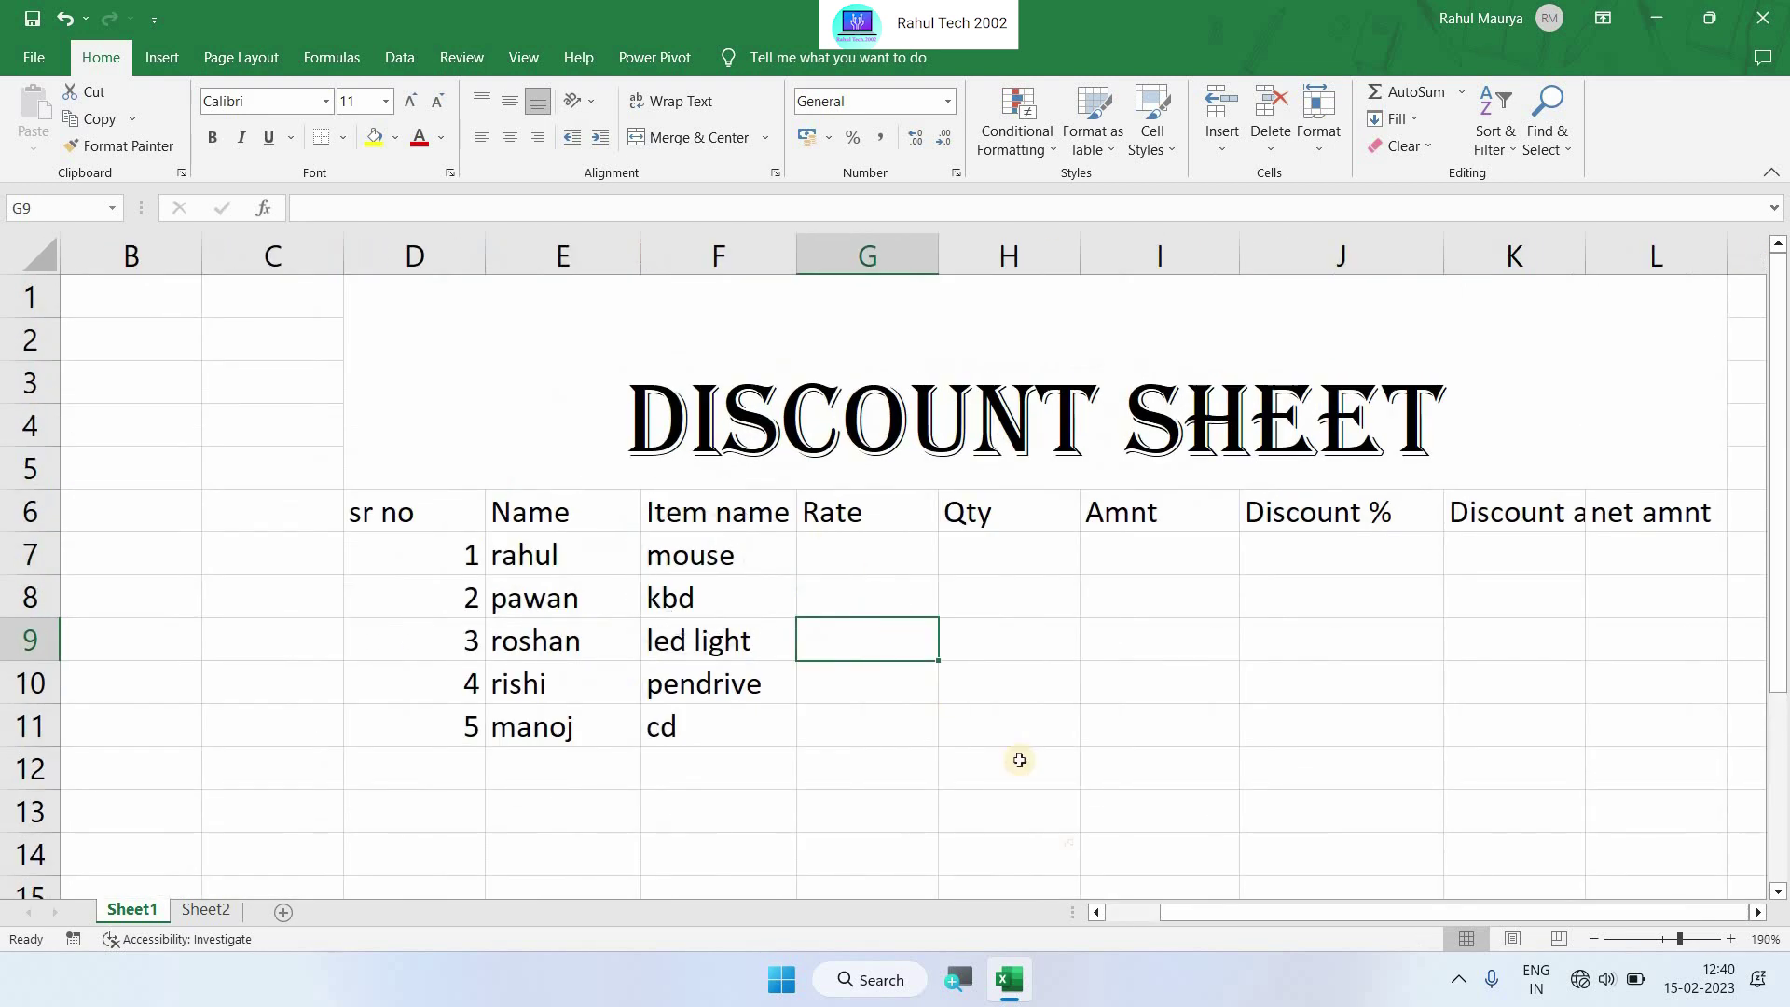
# Enter rates 500 for mouse and 450 for kbd in G7:G8
pyautogui.click(851, 550)
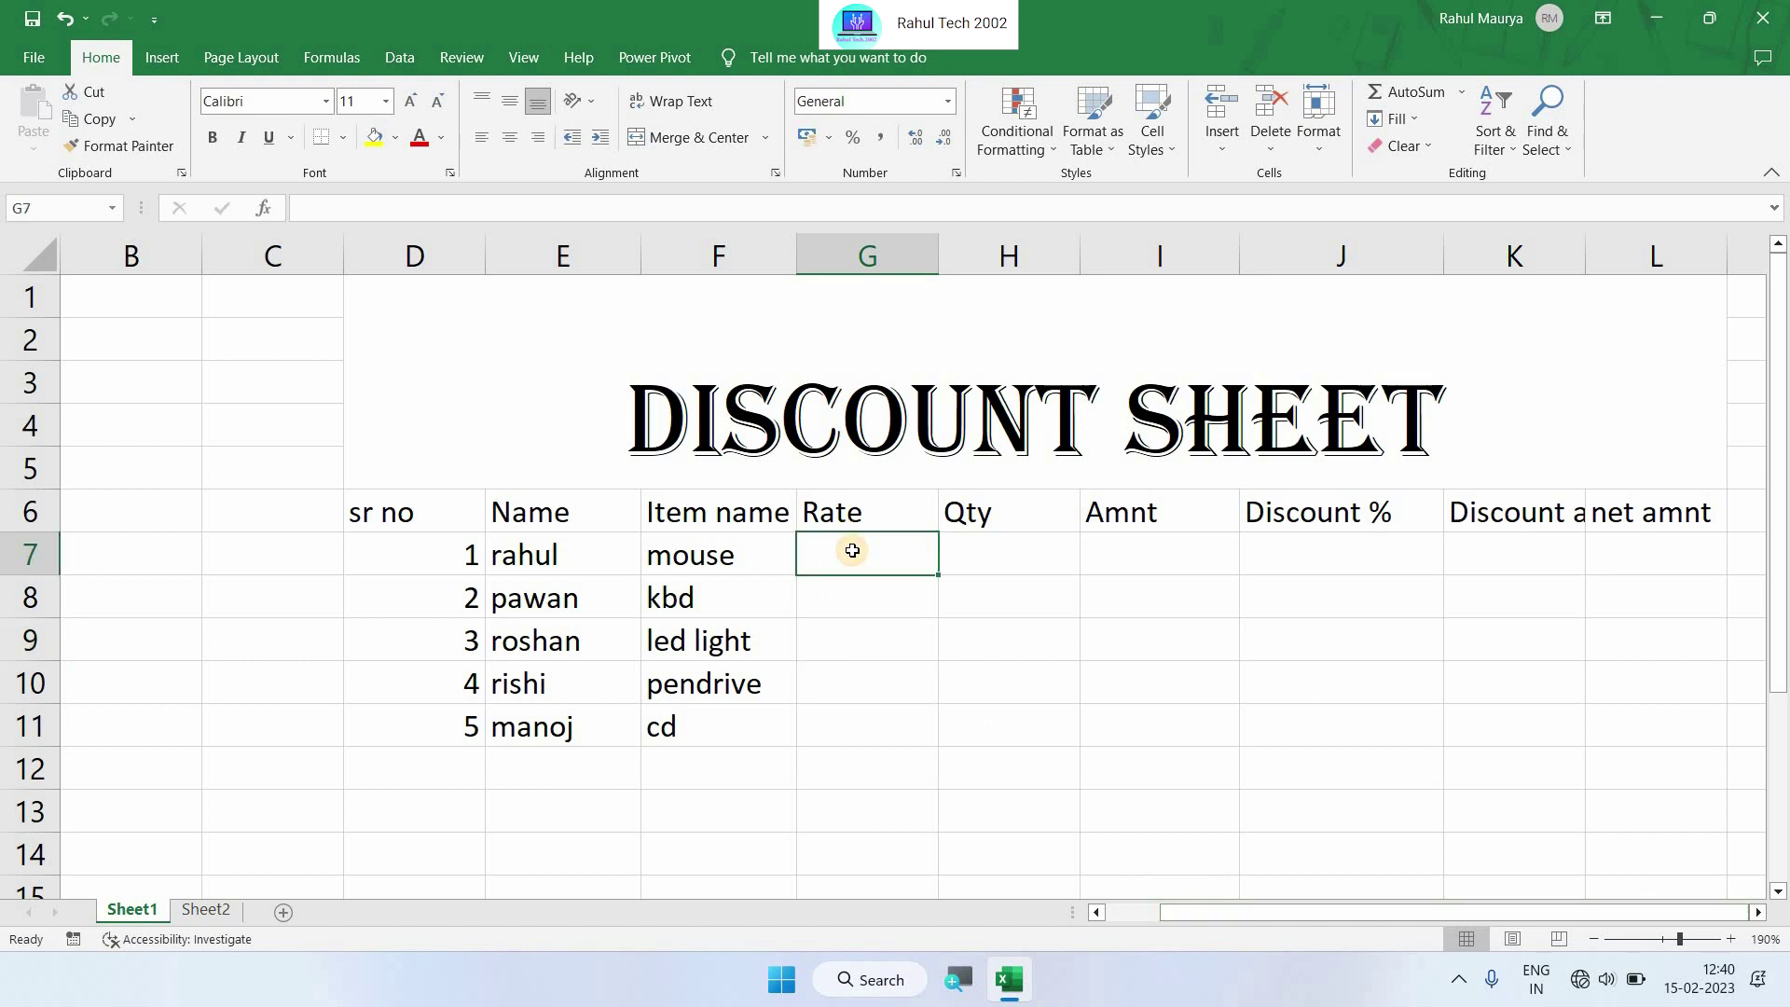
pyautogui.click(720, 564)
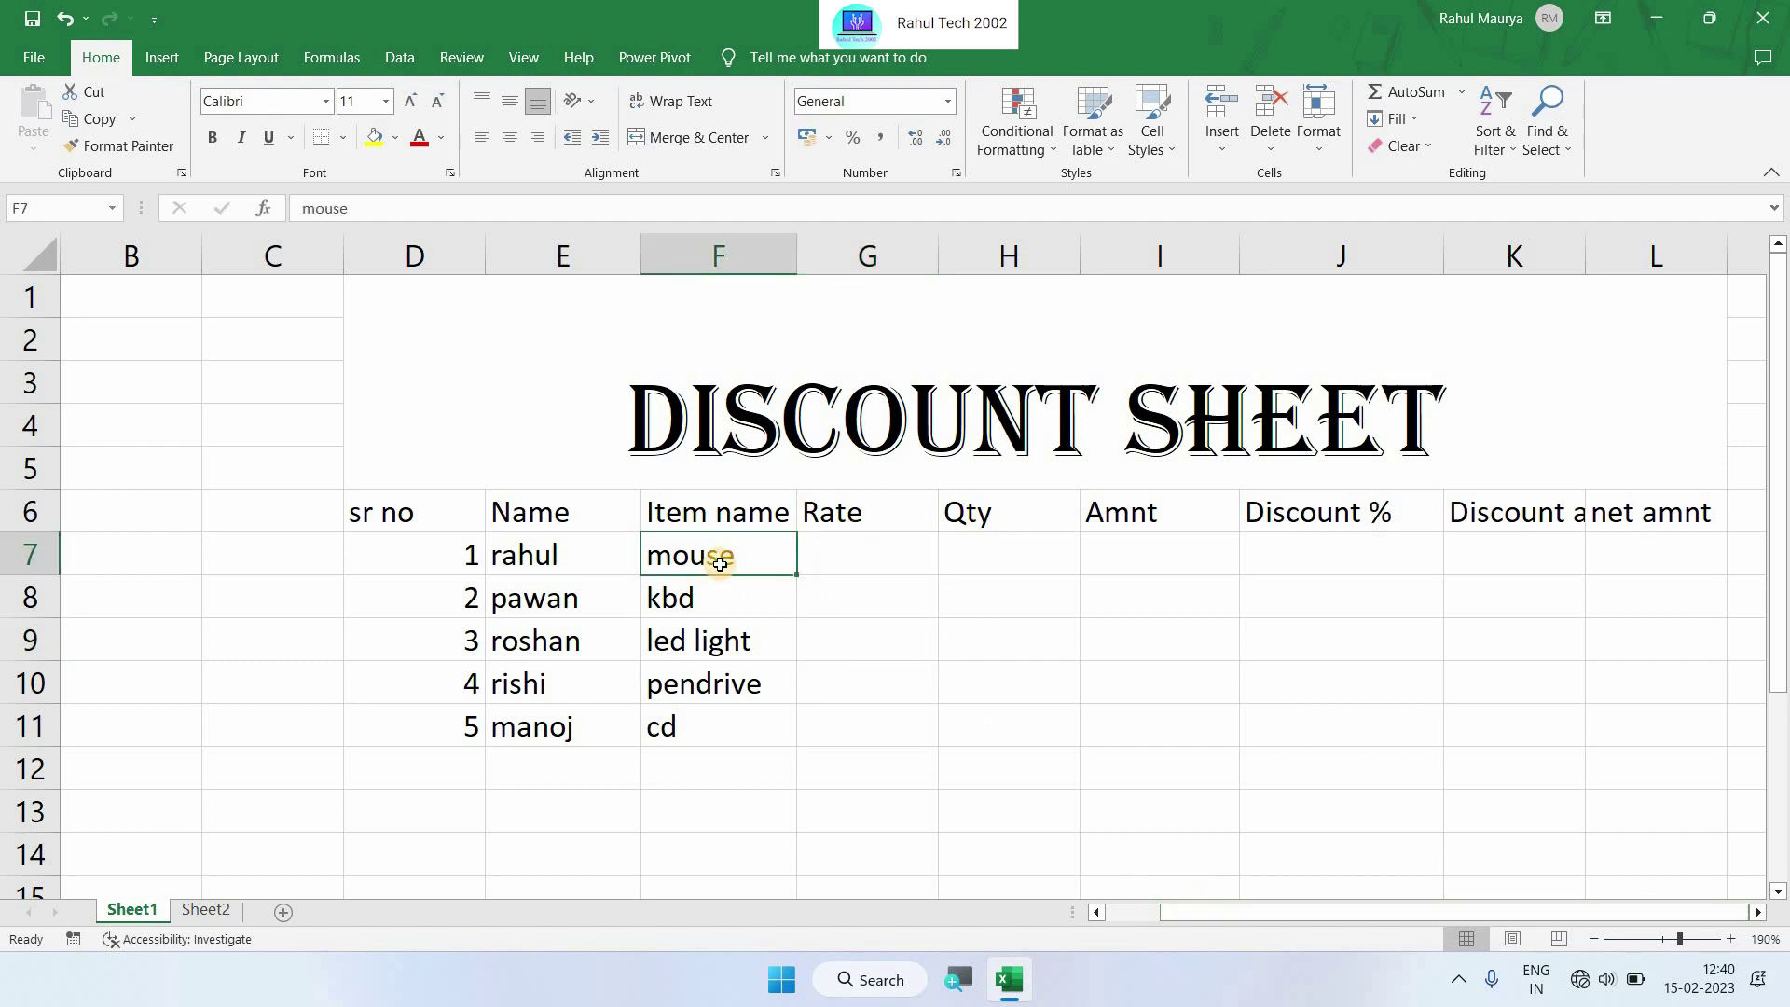
pyautogui.click(864, 552)
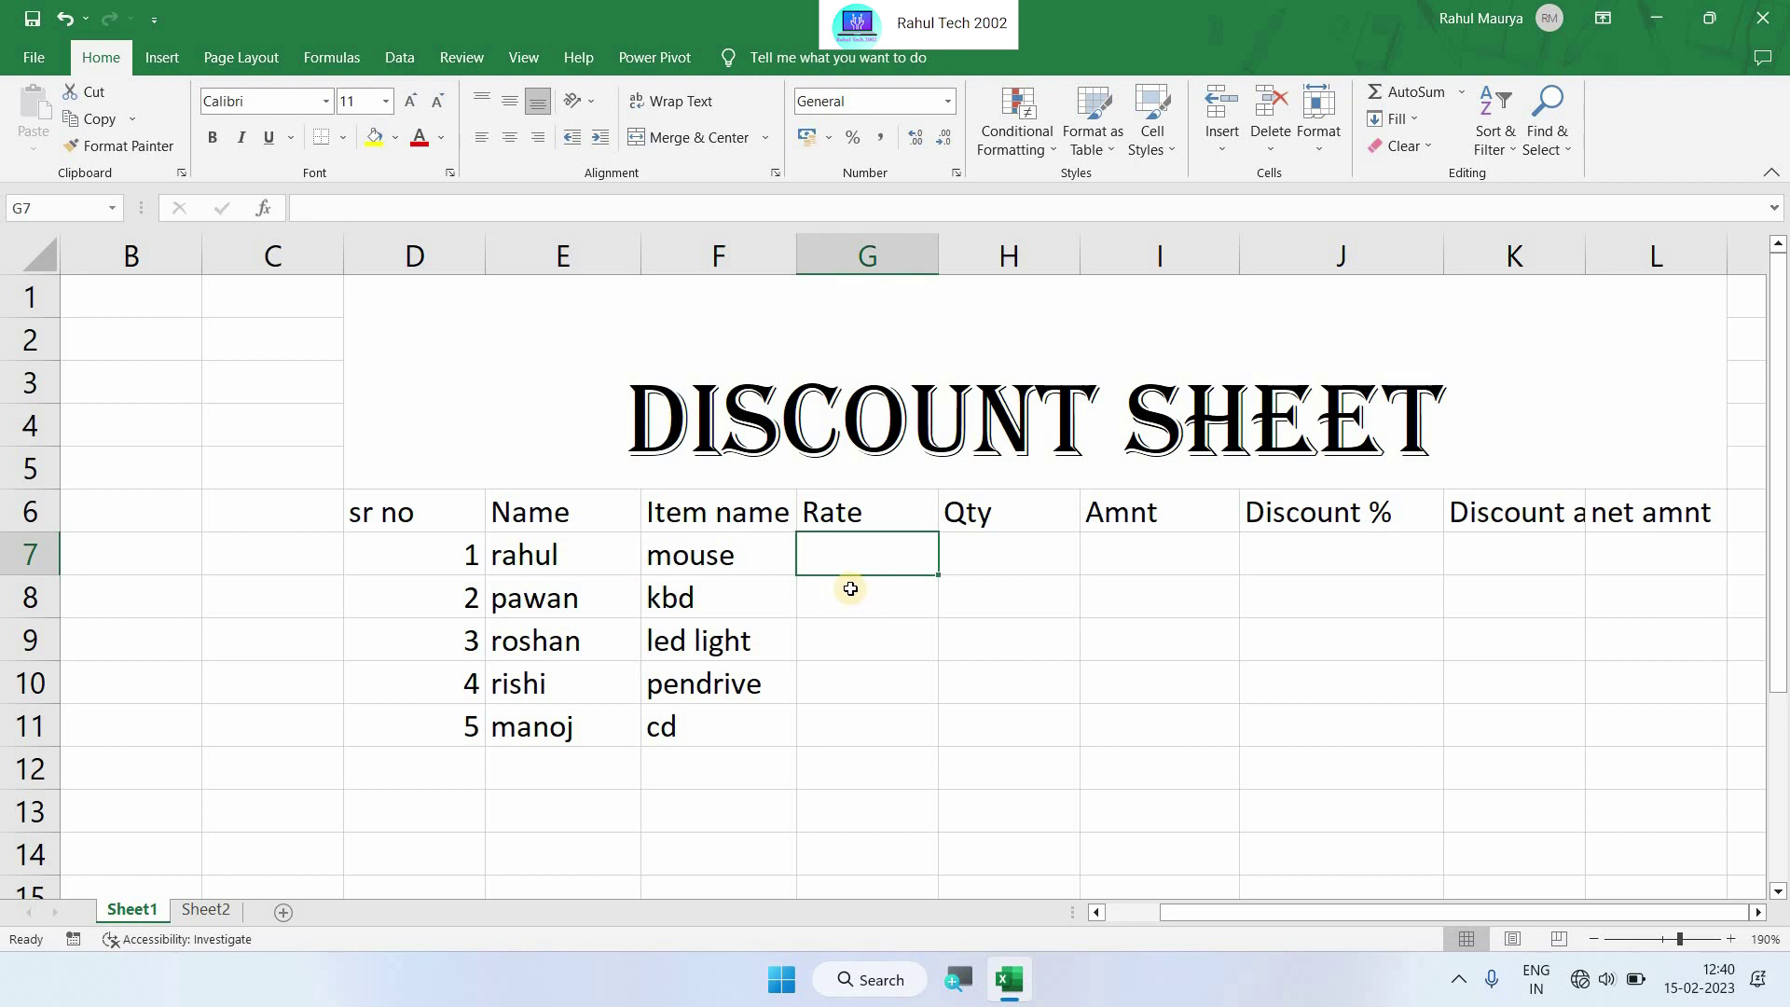
pyautogui.write('500')
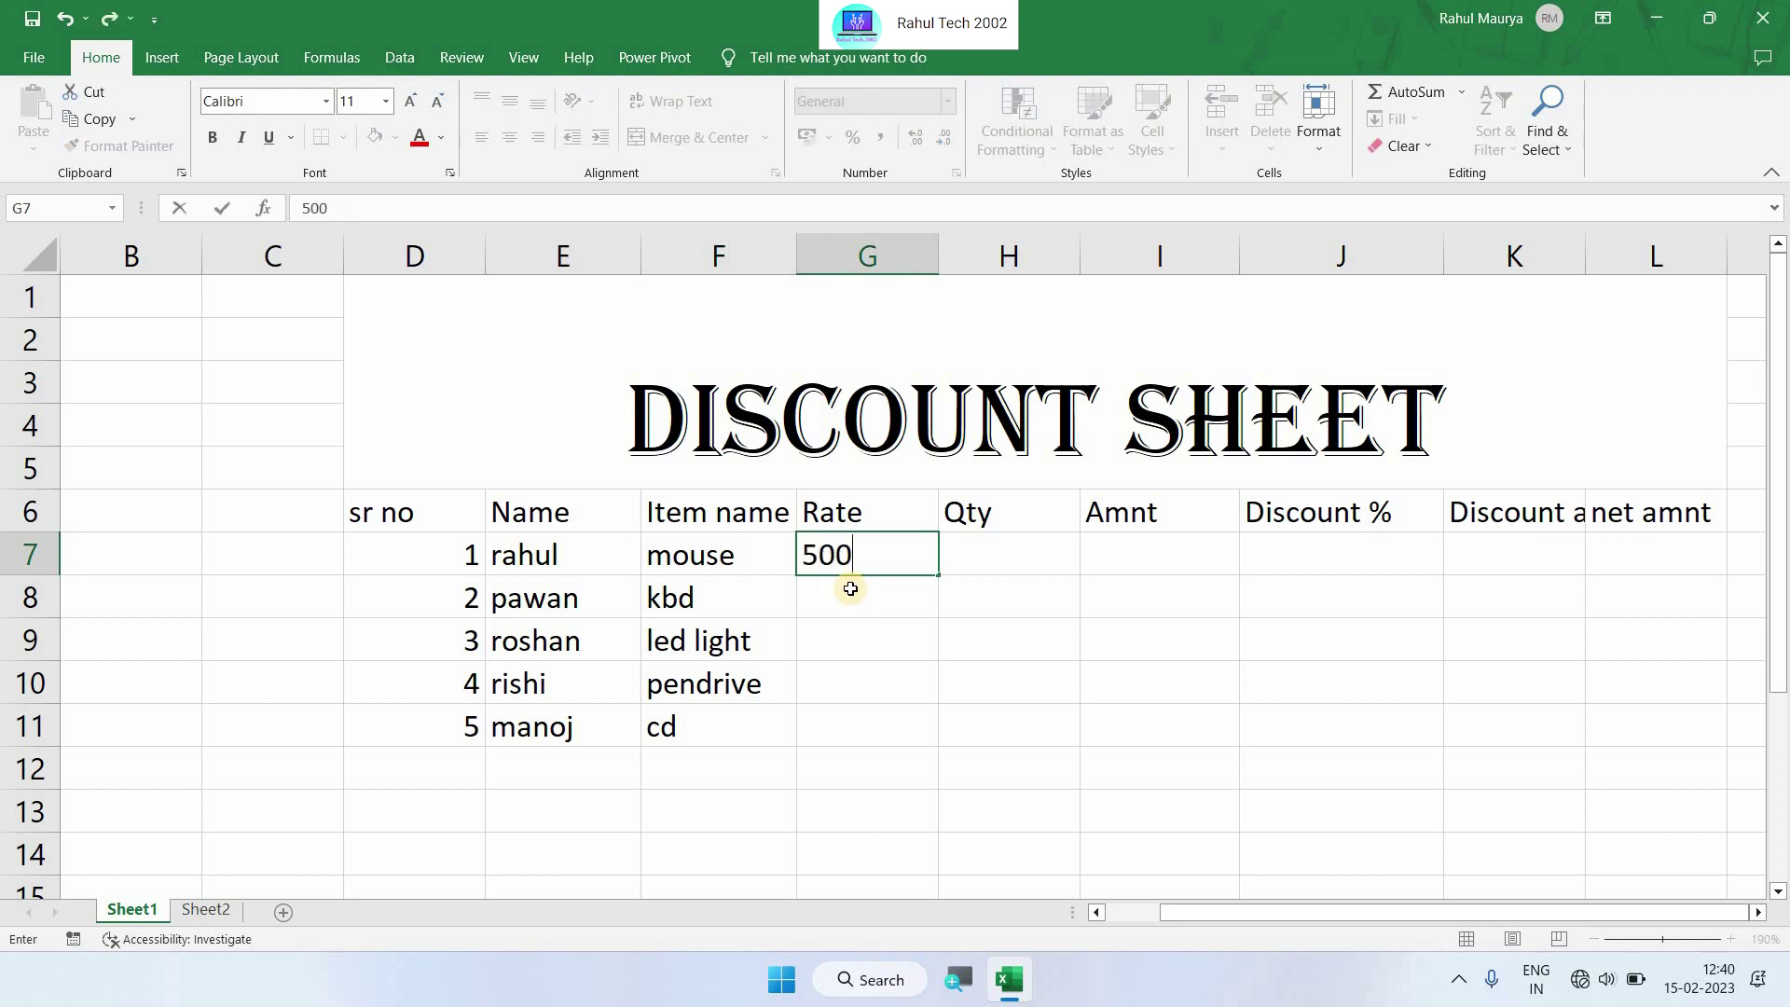
pyautogui.press('Tab')
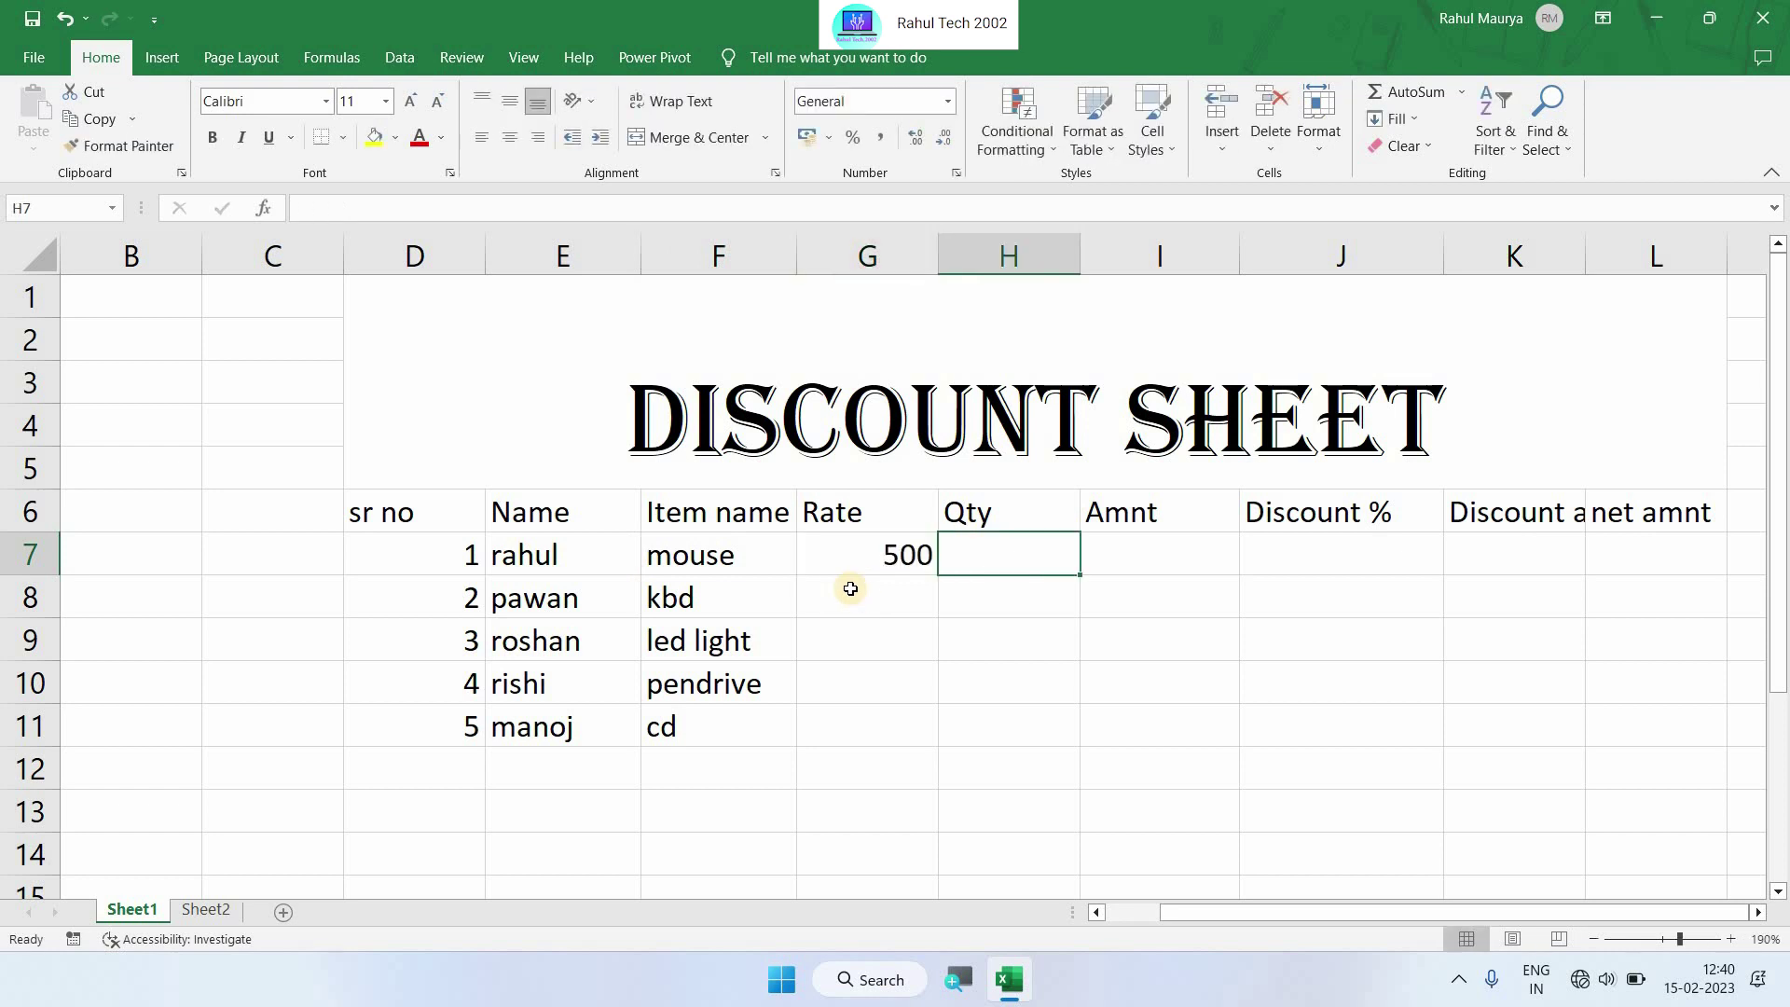
pyautogui.click(851, 589)
pyautogui.write('45')
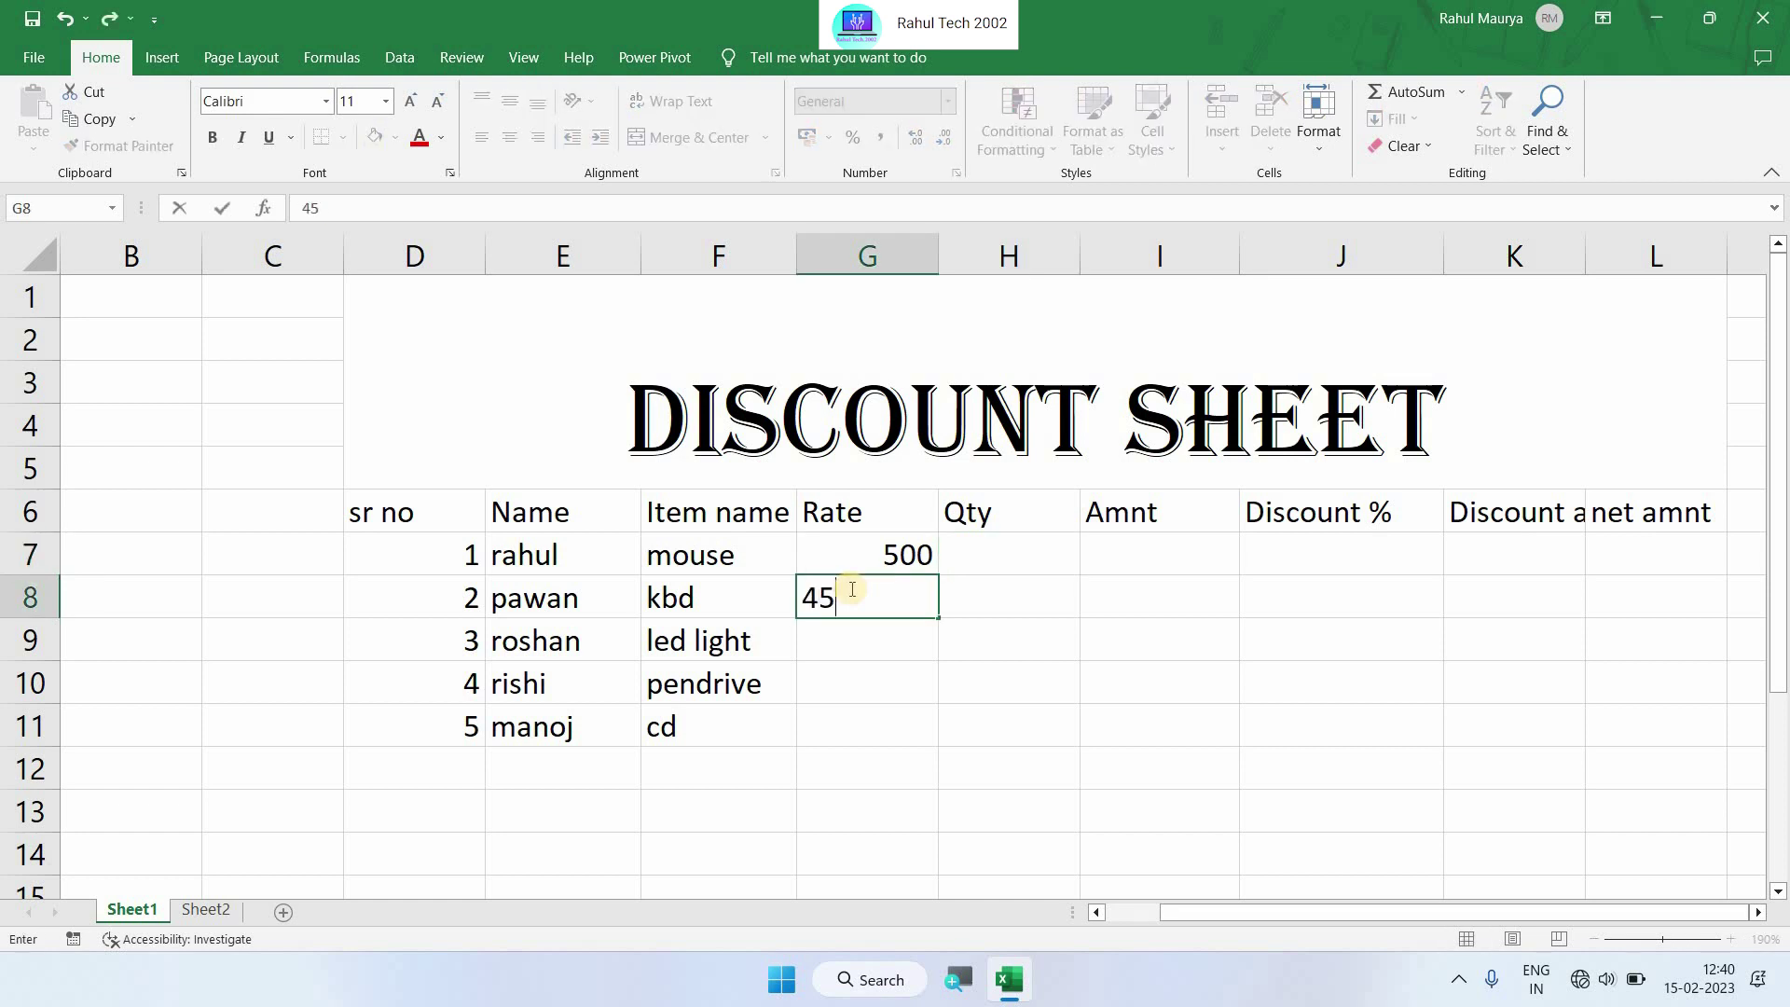
pyautogui.write('0')
pyautogui.press('Return')
# Enter rates 250, 800 and 250 for led light, pendrive and cd in G9:G11
pyautogui.write('25')
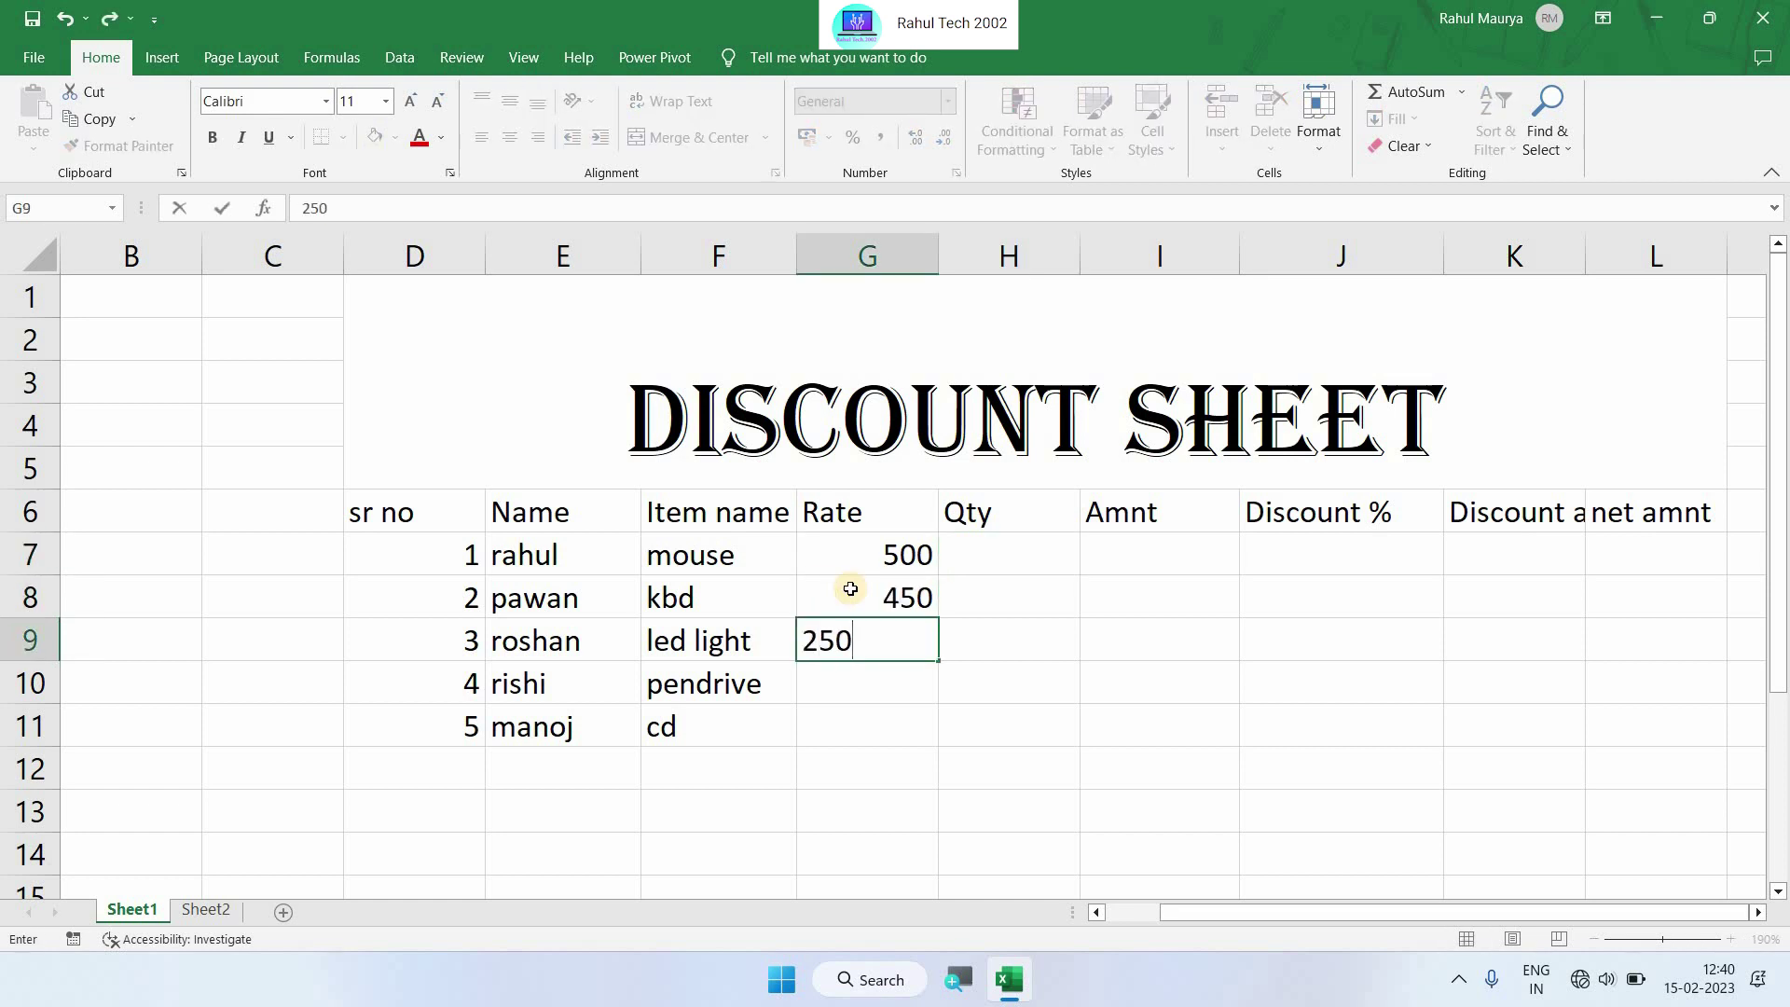
pyautogui.press('Return')
pyautogui.write('800')
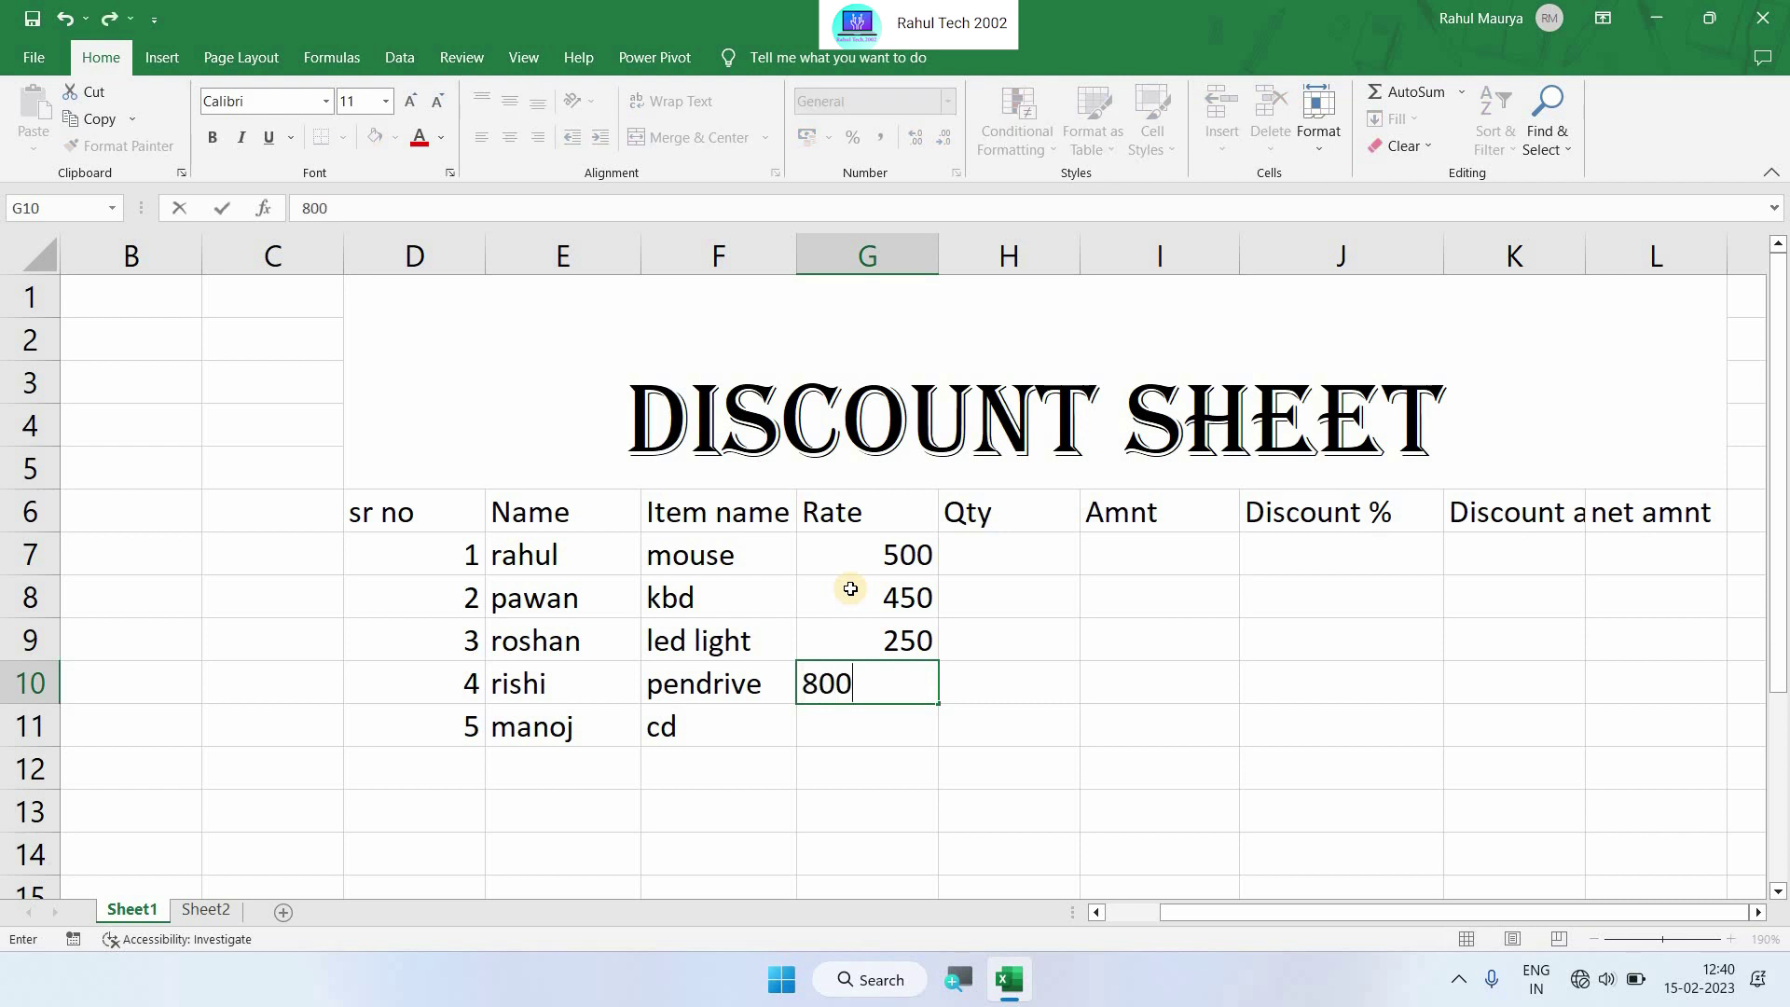
pyautogui.press('Return')
pyautogui.write('25')
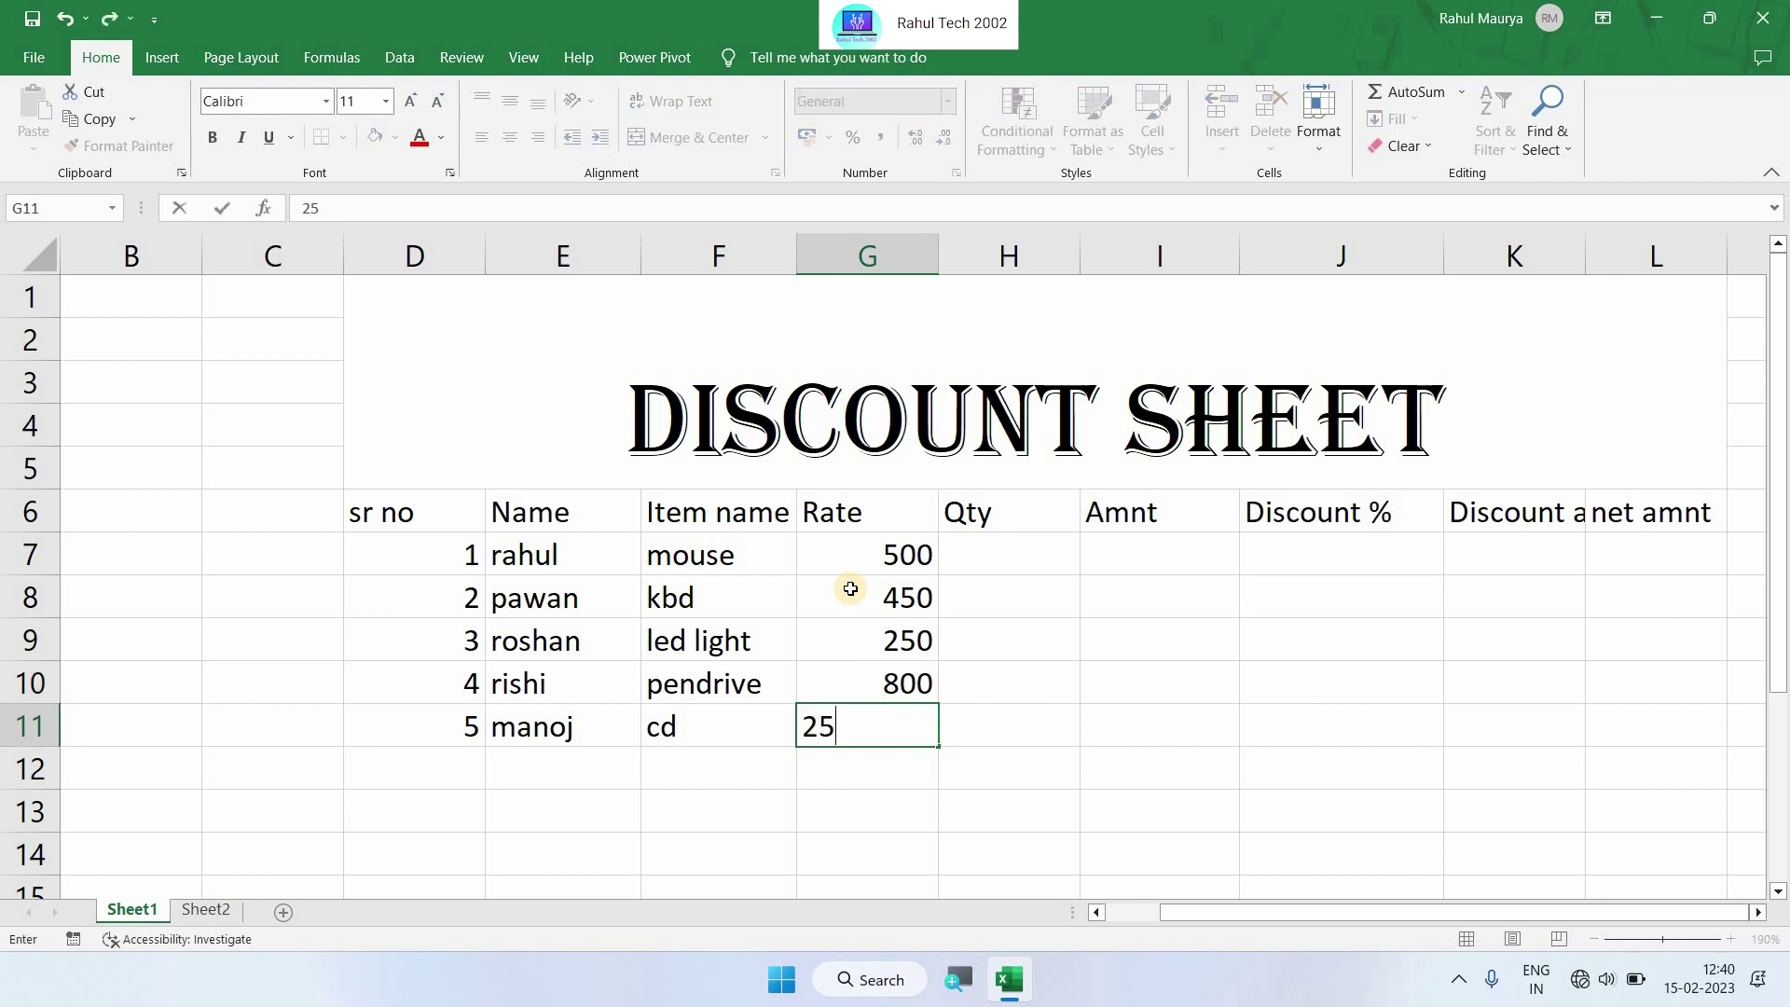
pyautogui.write('0')
pyautogui.click(1011, 546)
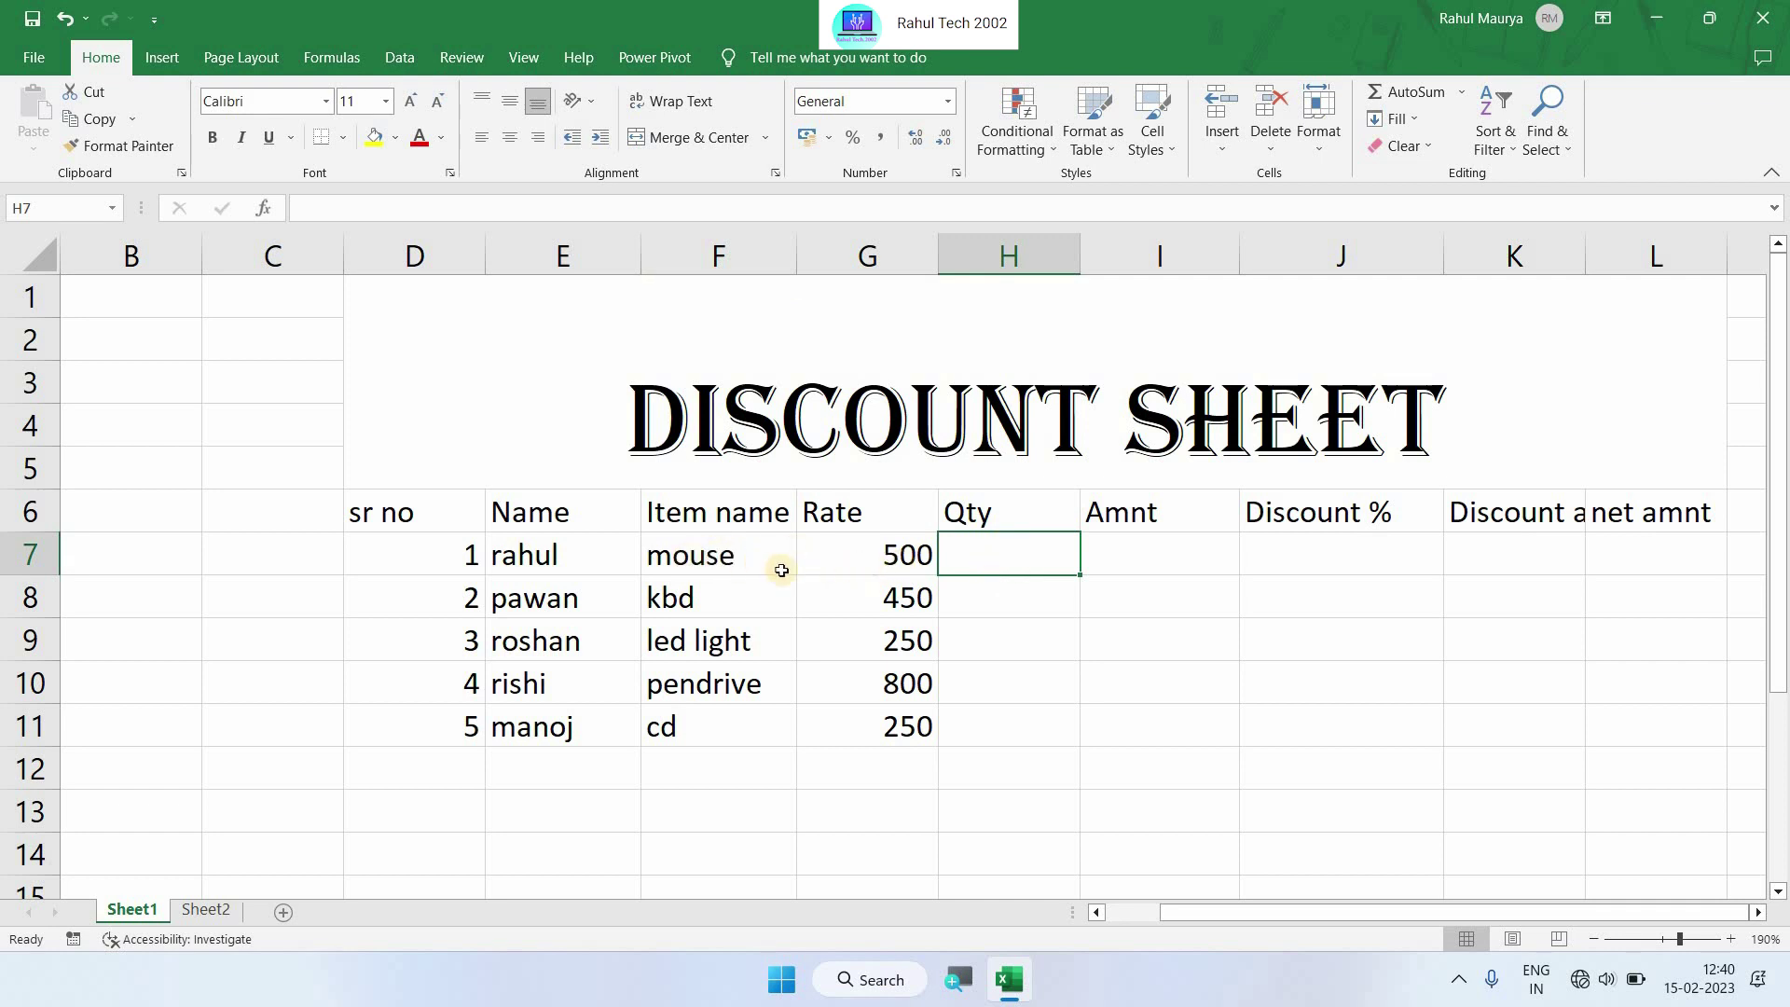
# Enter quantities 2, 5, 10, 5 and 3 in H7:H11
pyautogui.write('2')
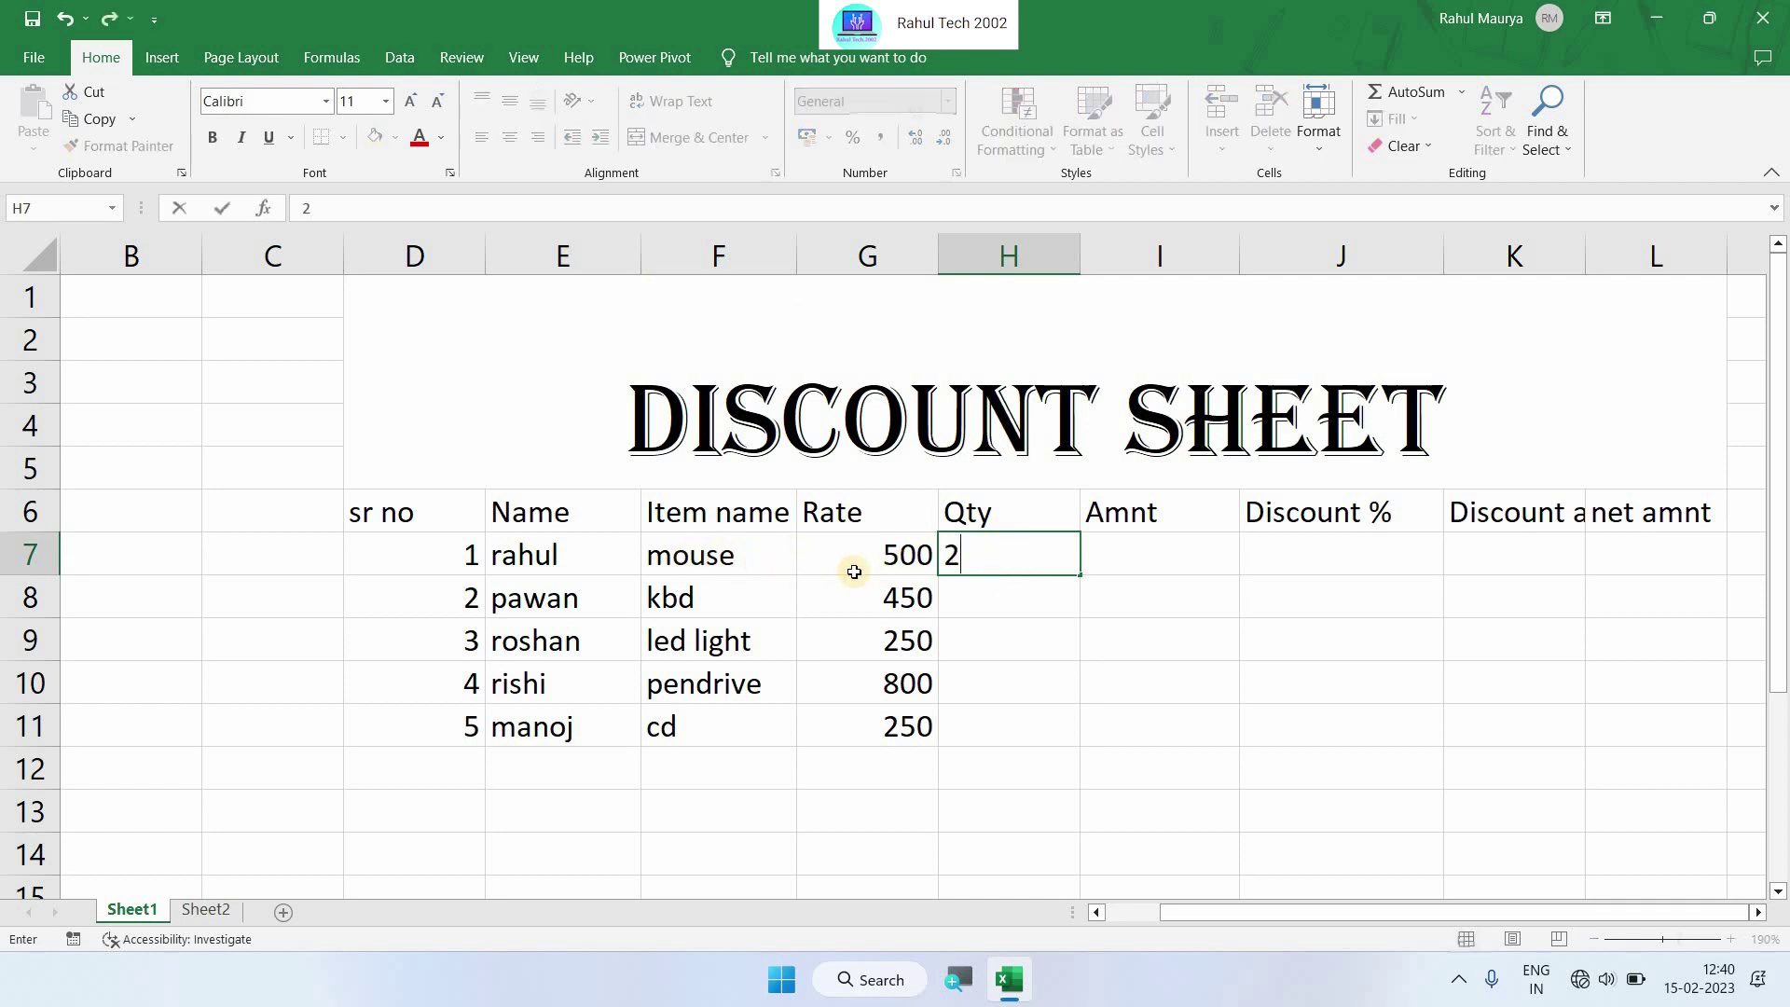
pyautogui.press('Return')
pyautogui.write('5')
pyautogui.press('Return')
pyautogui.write('1')
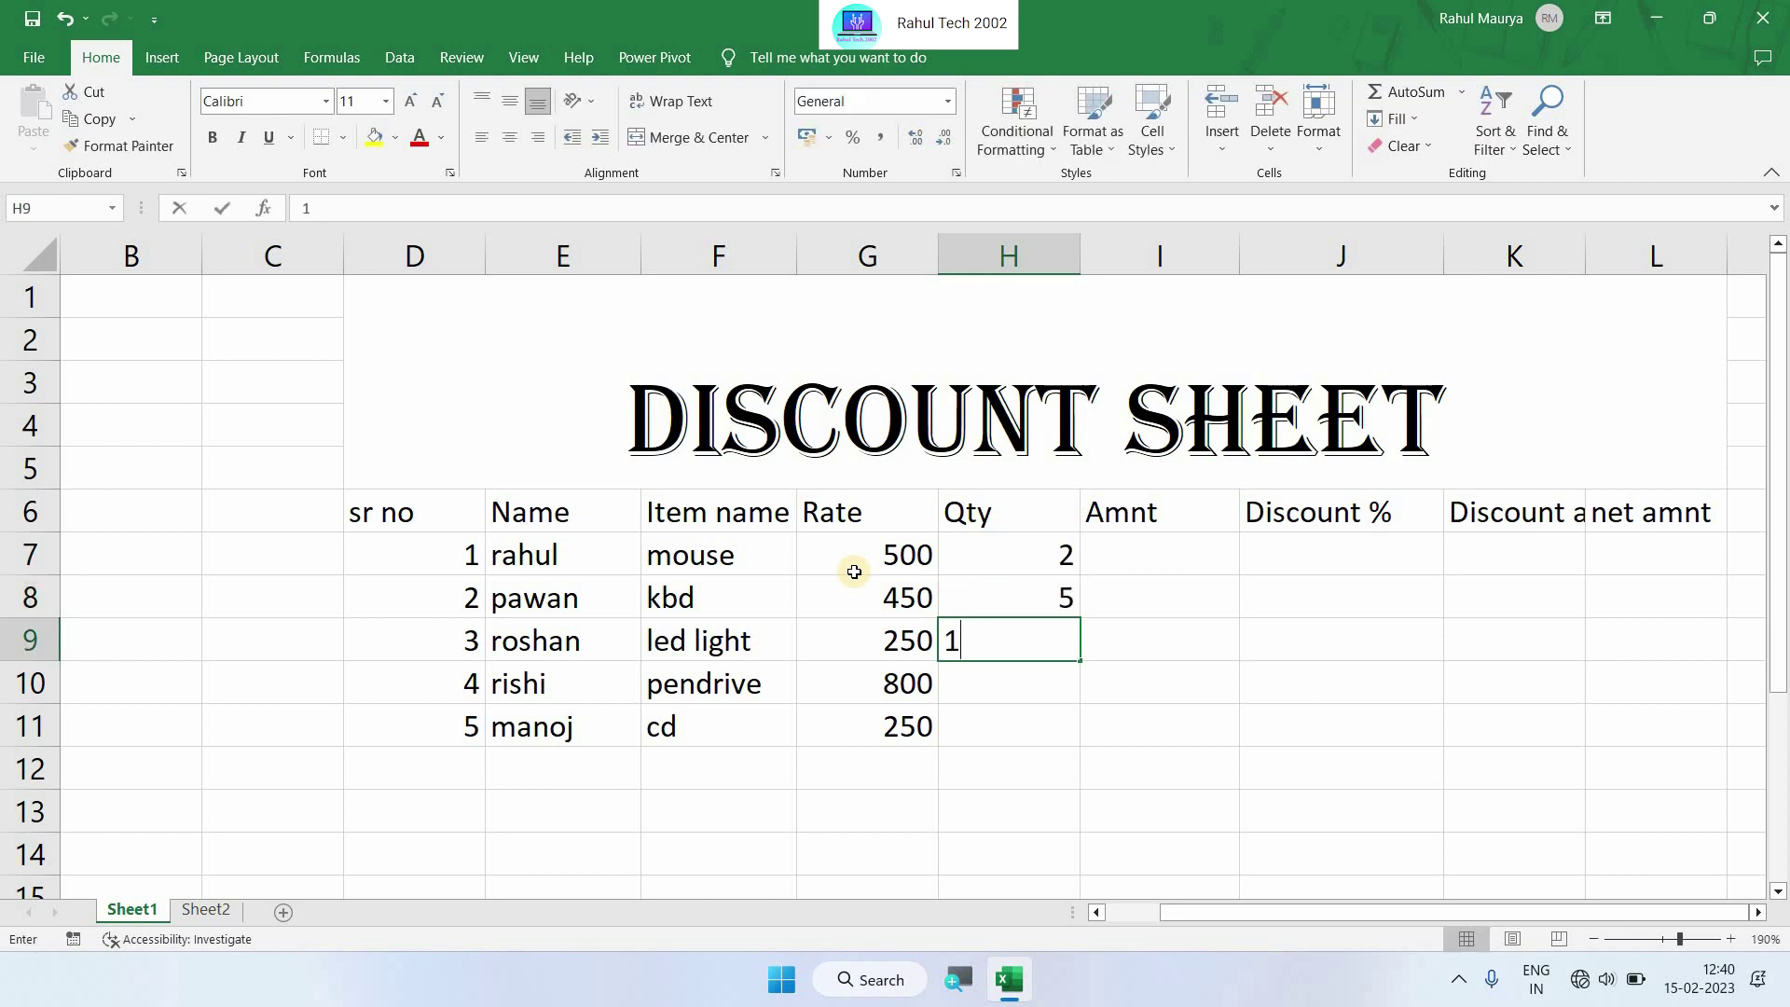
pyautogui.write('0')
pyautogui.press('Return')
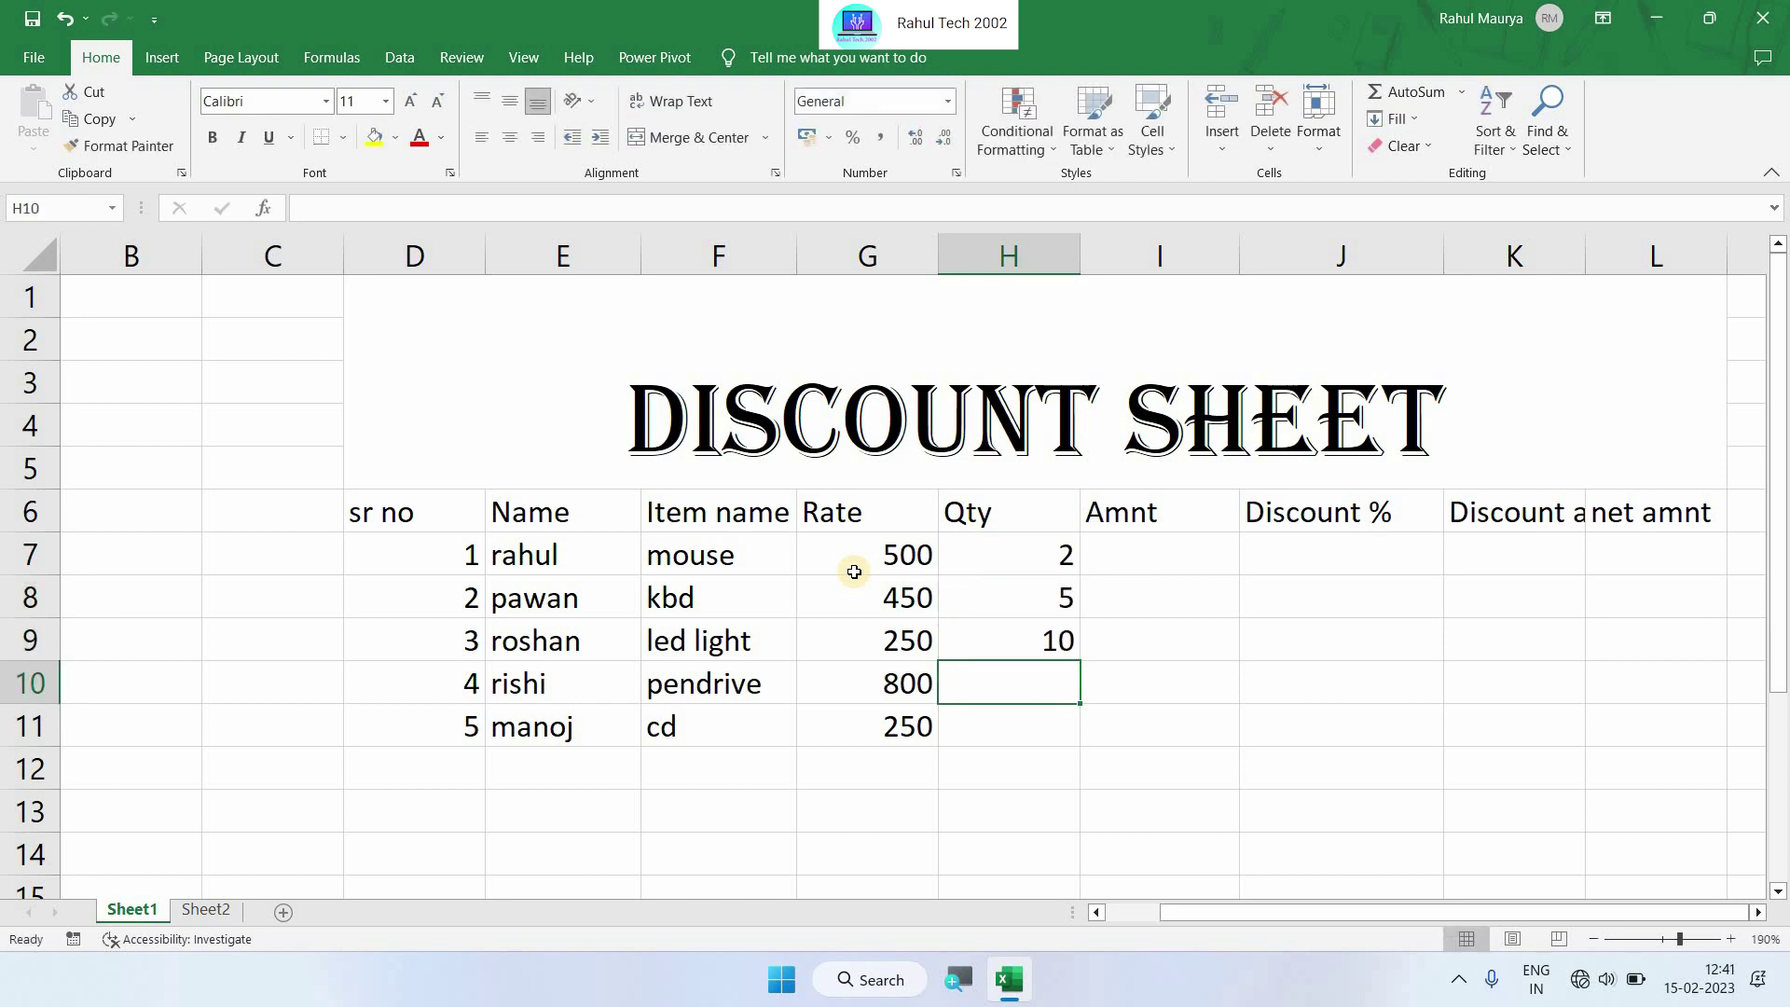
pyautogui.write('5')
pyautogui.press('Return')
pyautogui.write('3')
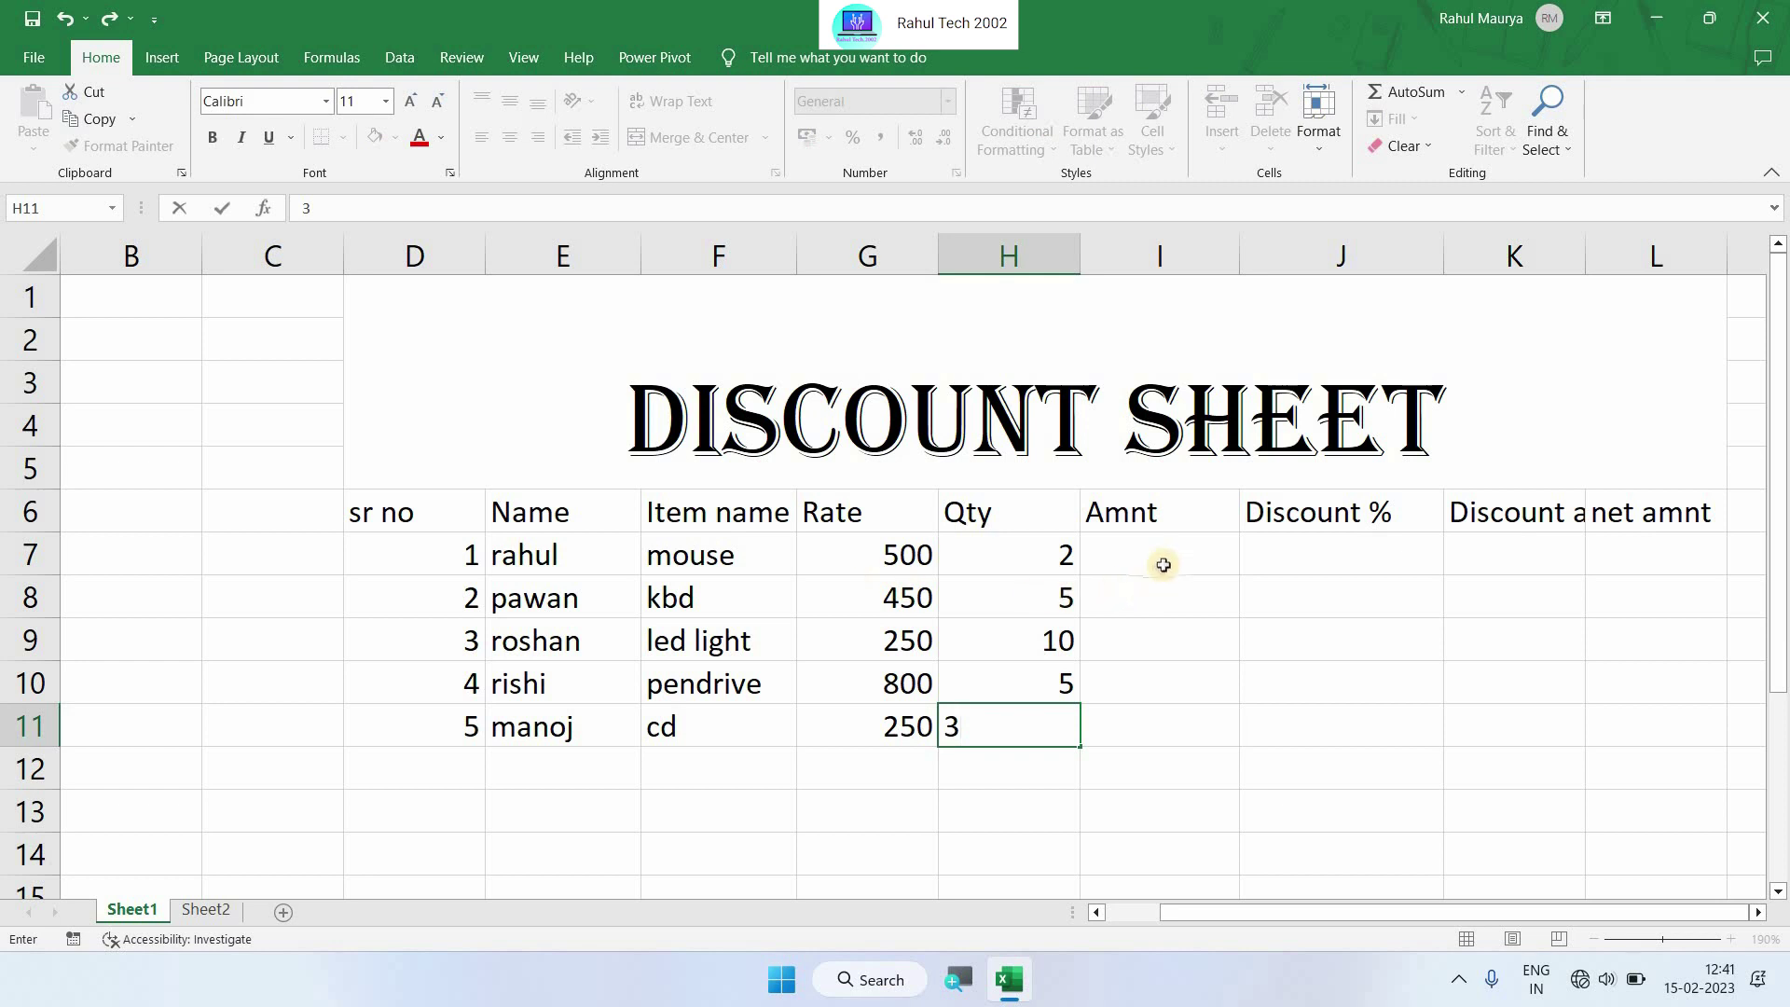
pyautogui.click(1168, 545)
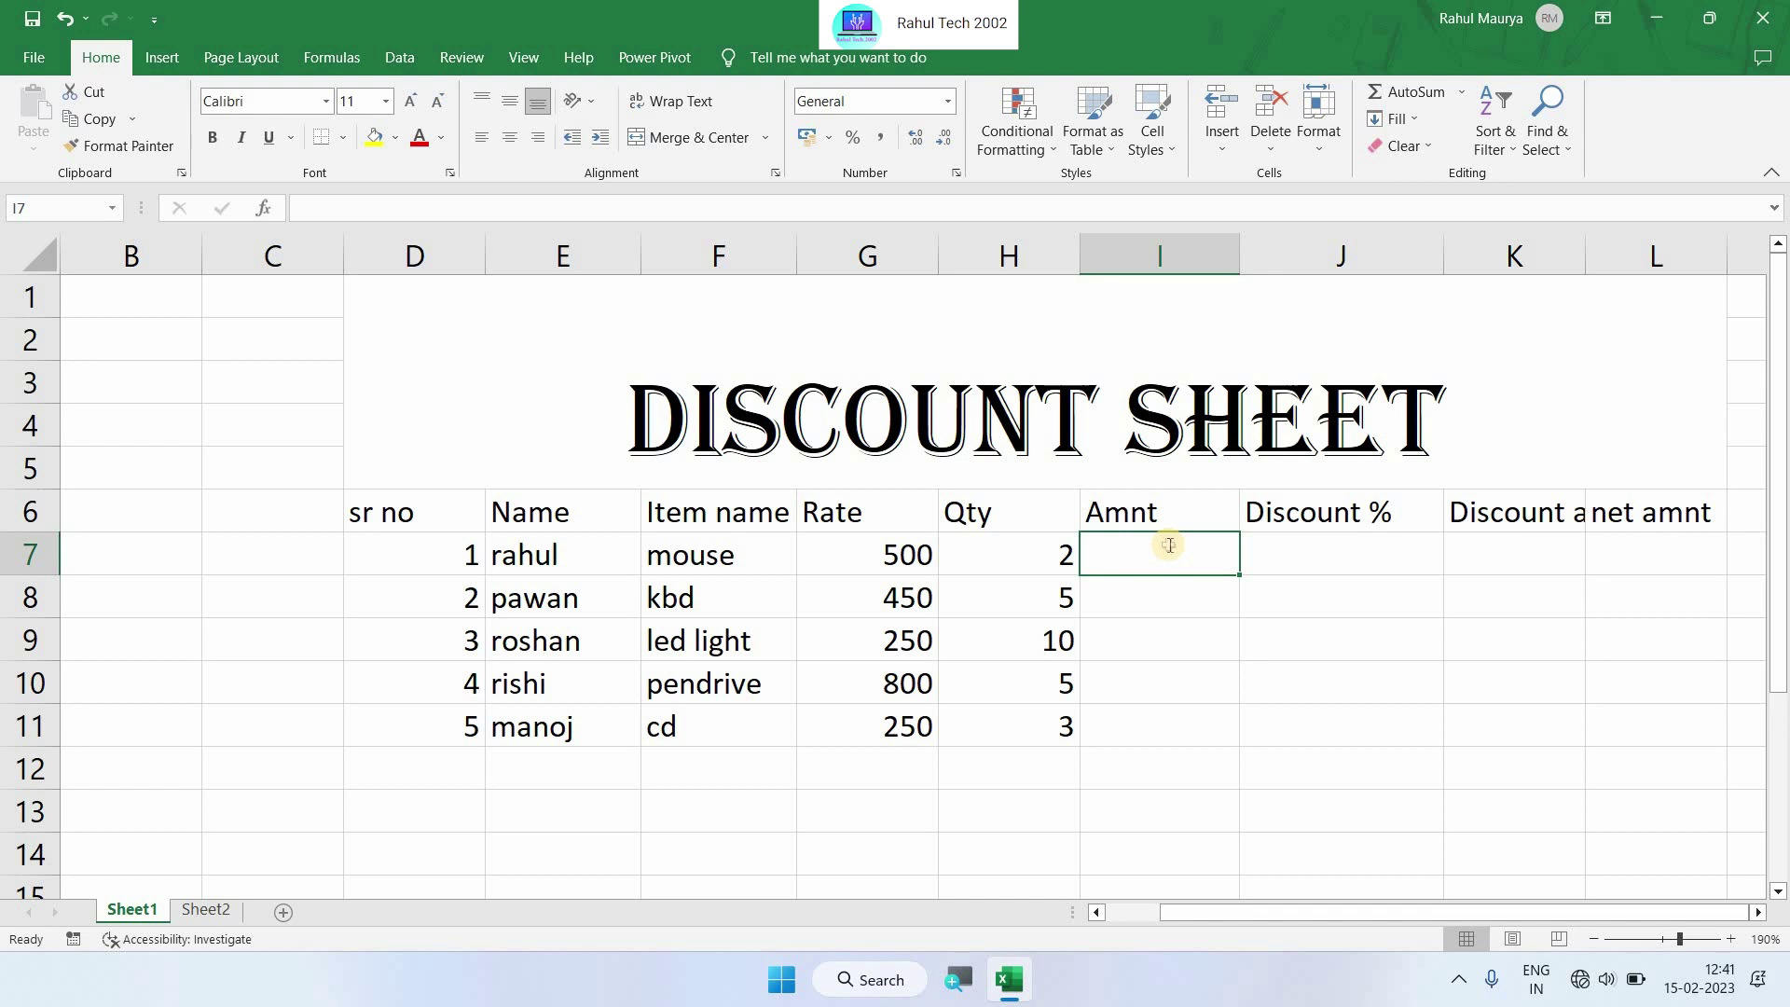
# Enter =G7*H7 in I7 and fill it down to I11, giving 1000, 2250, 2500, 4000, 750
pyautogui.write('=')
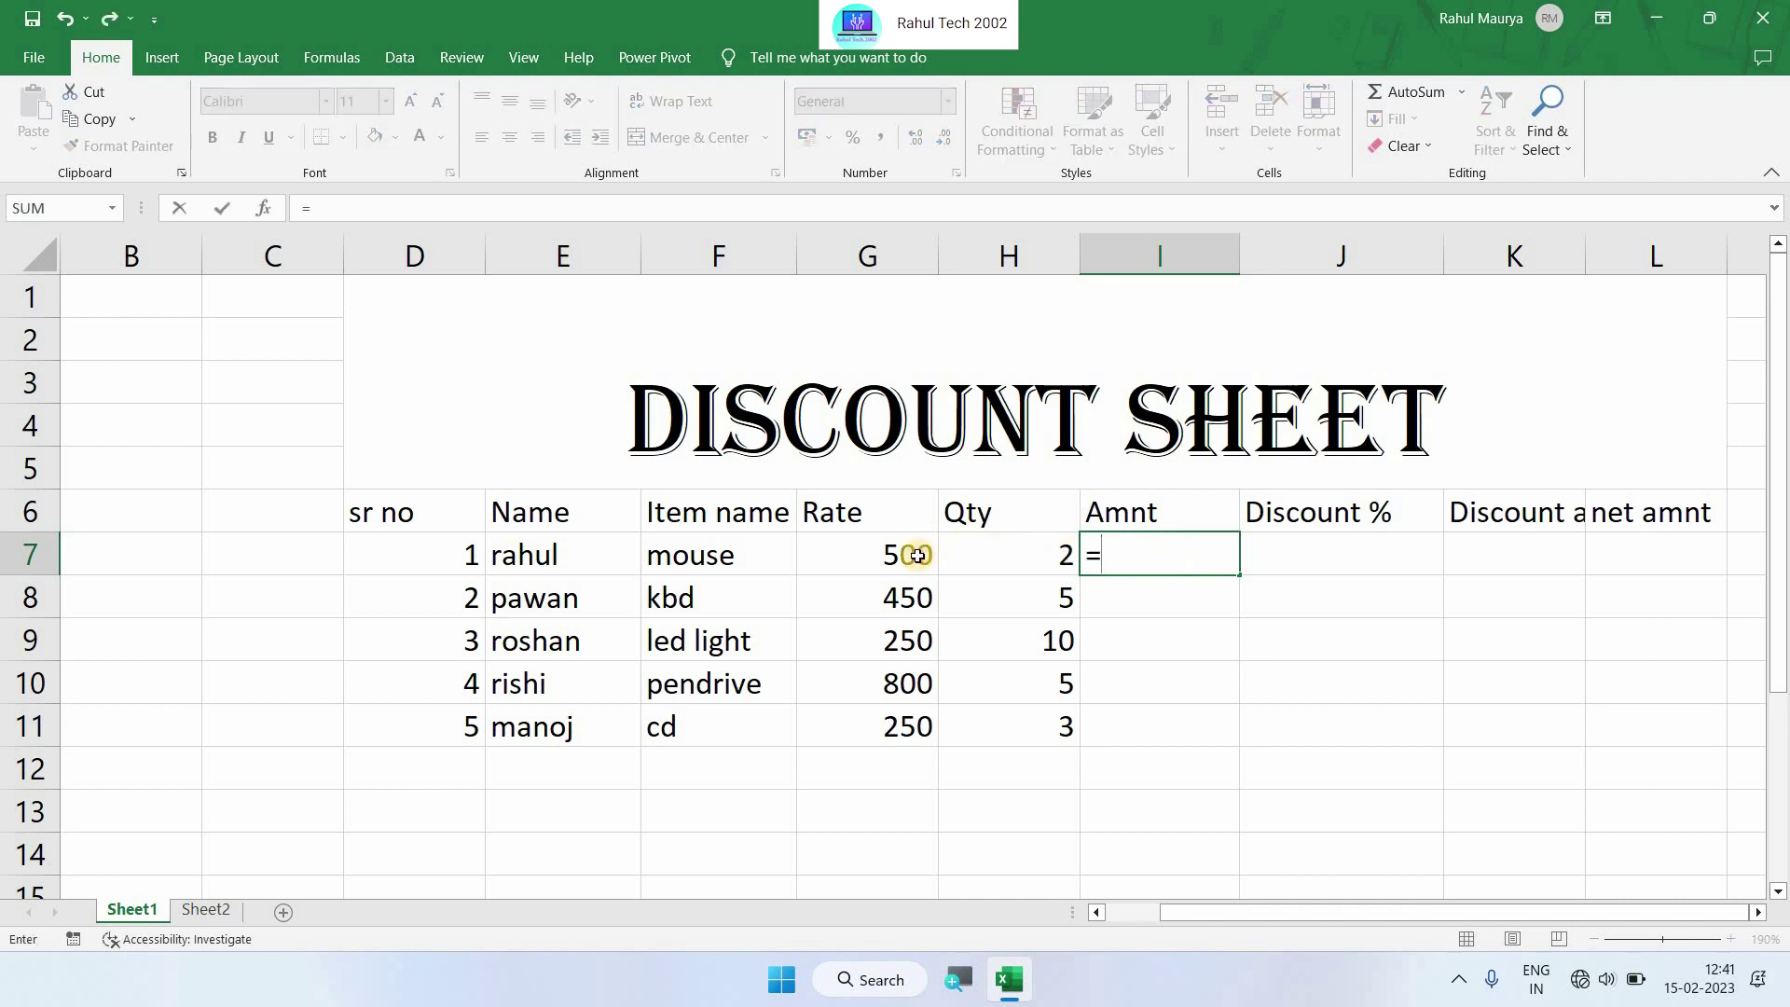
pyautogui.click(917, 556)
pyautogui.write('*')
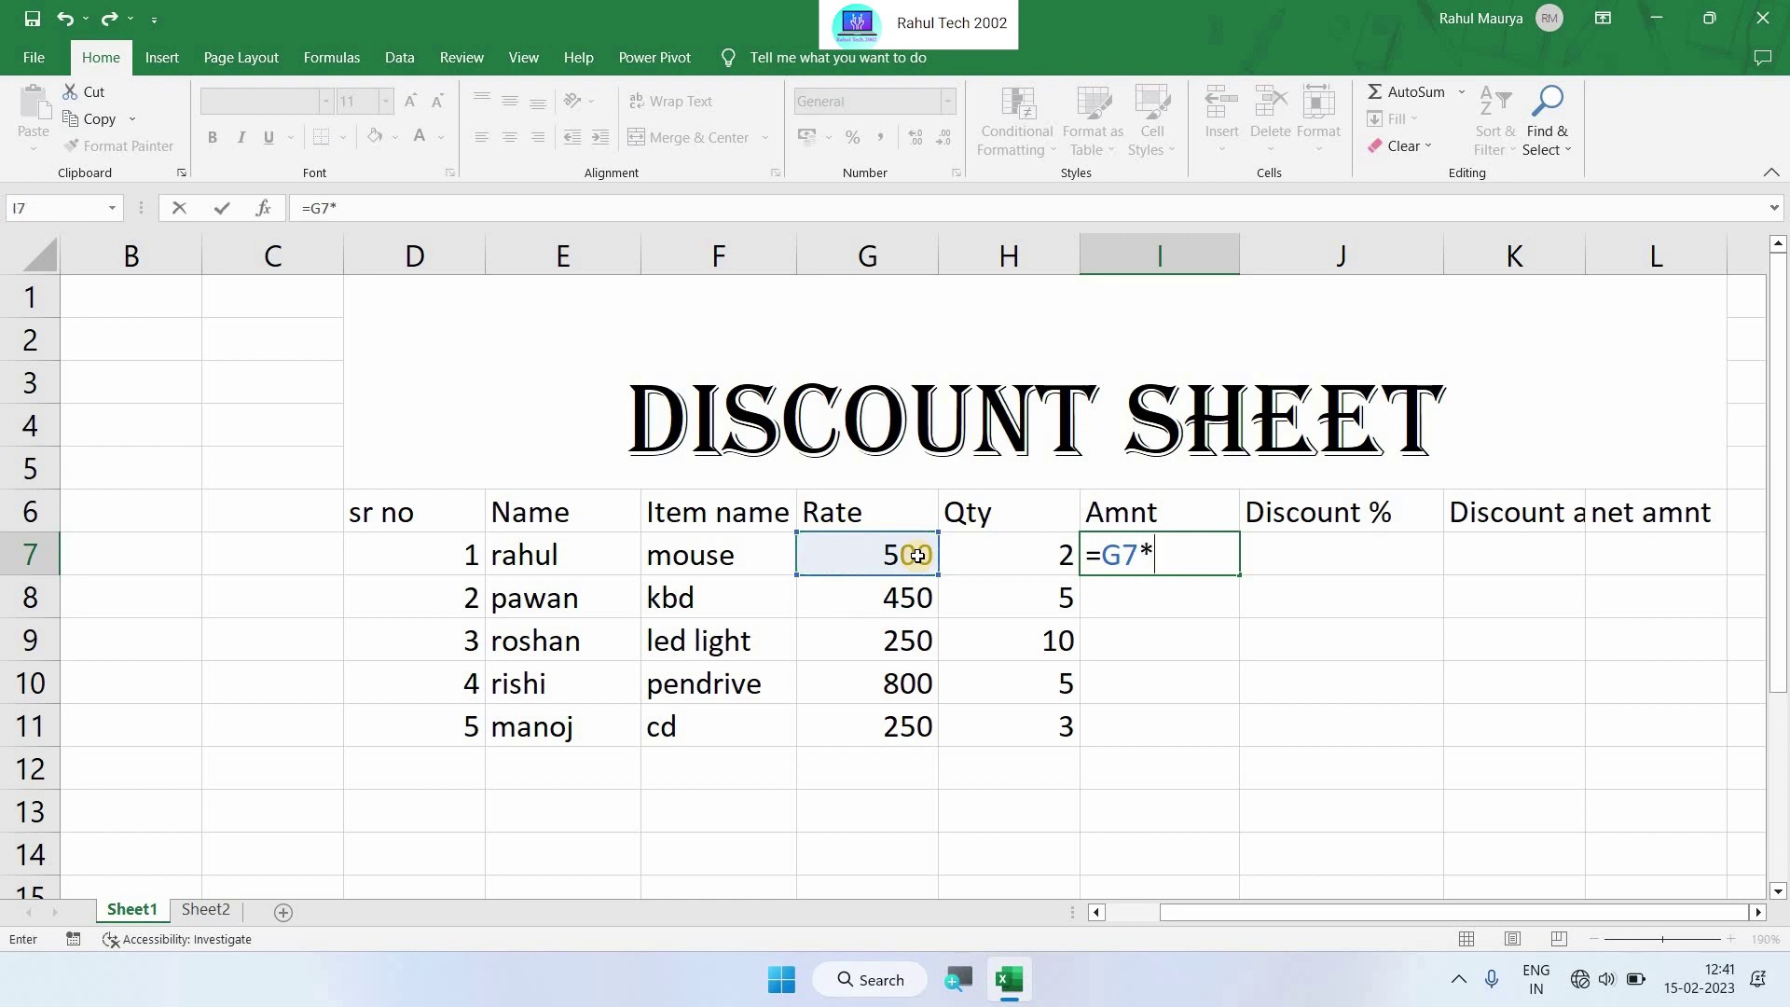
pyautogui.click(992, 557)
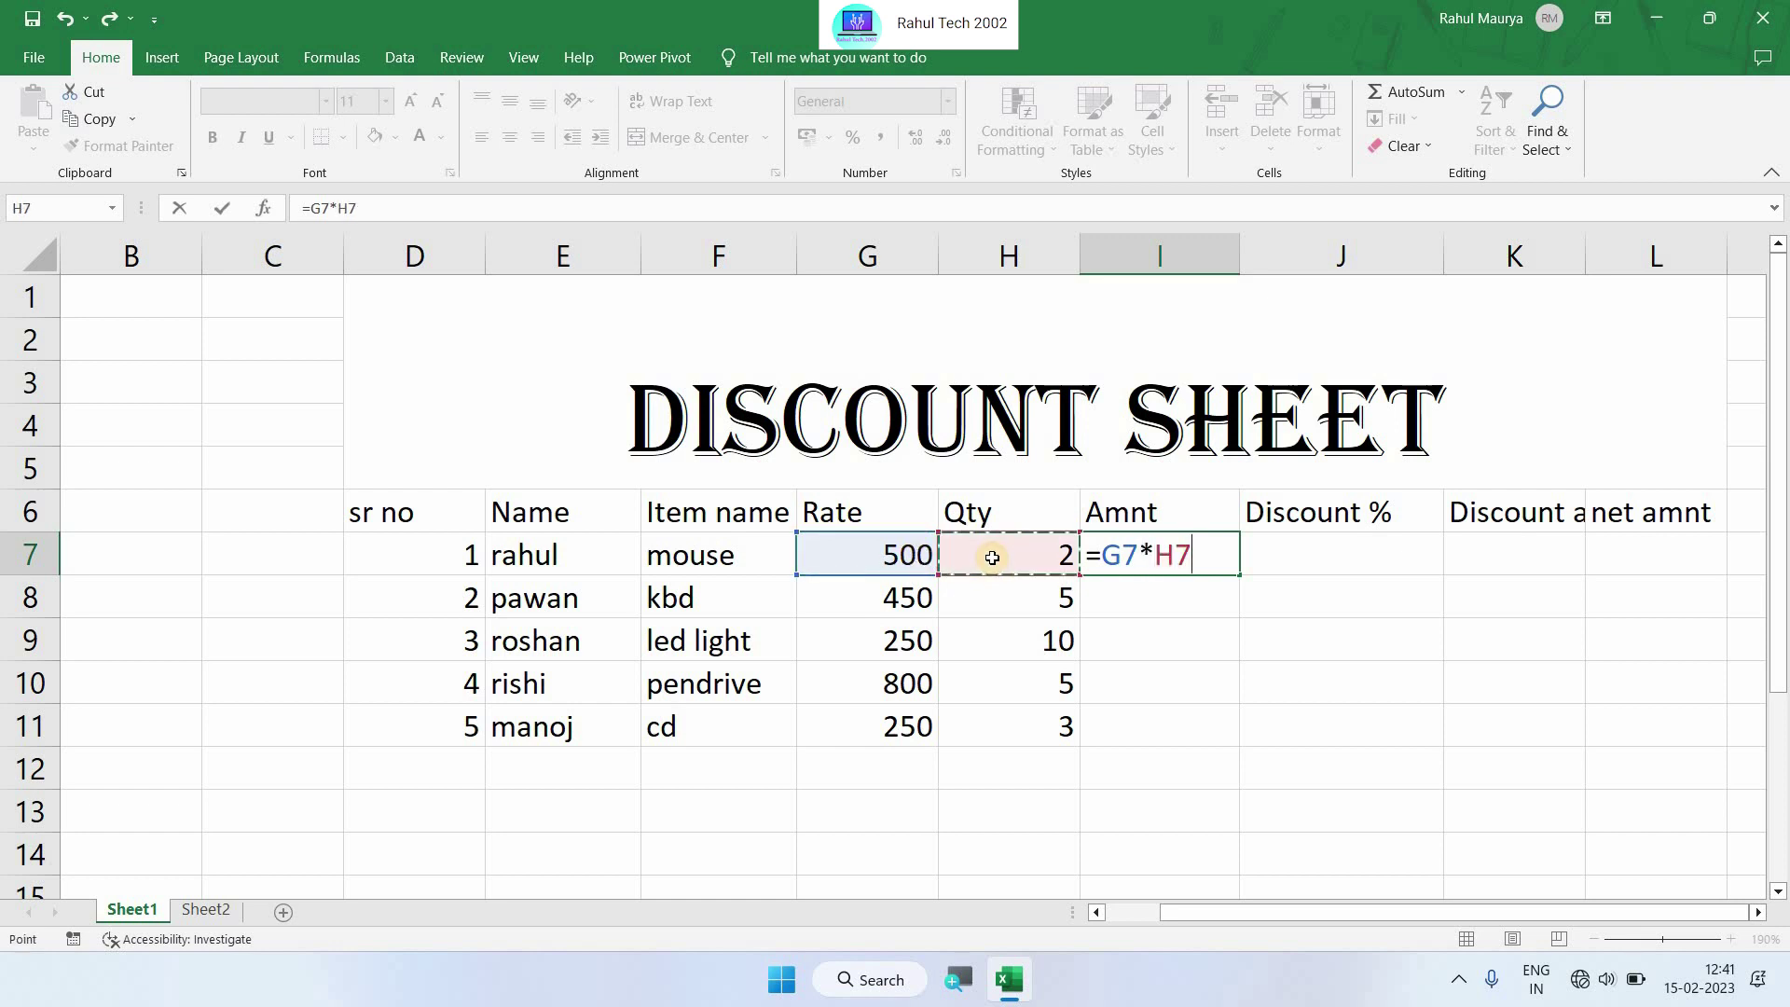
pyautogui.press('Return')
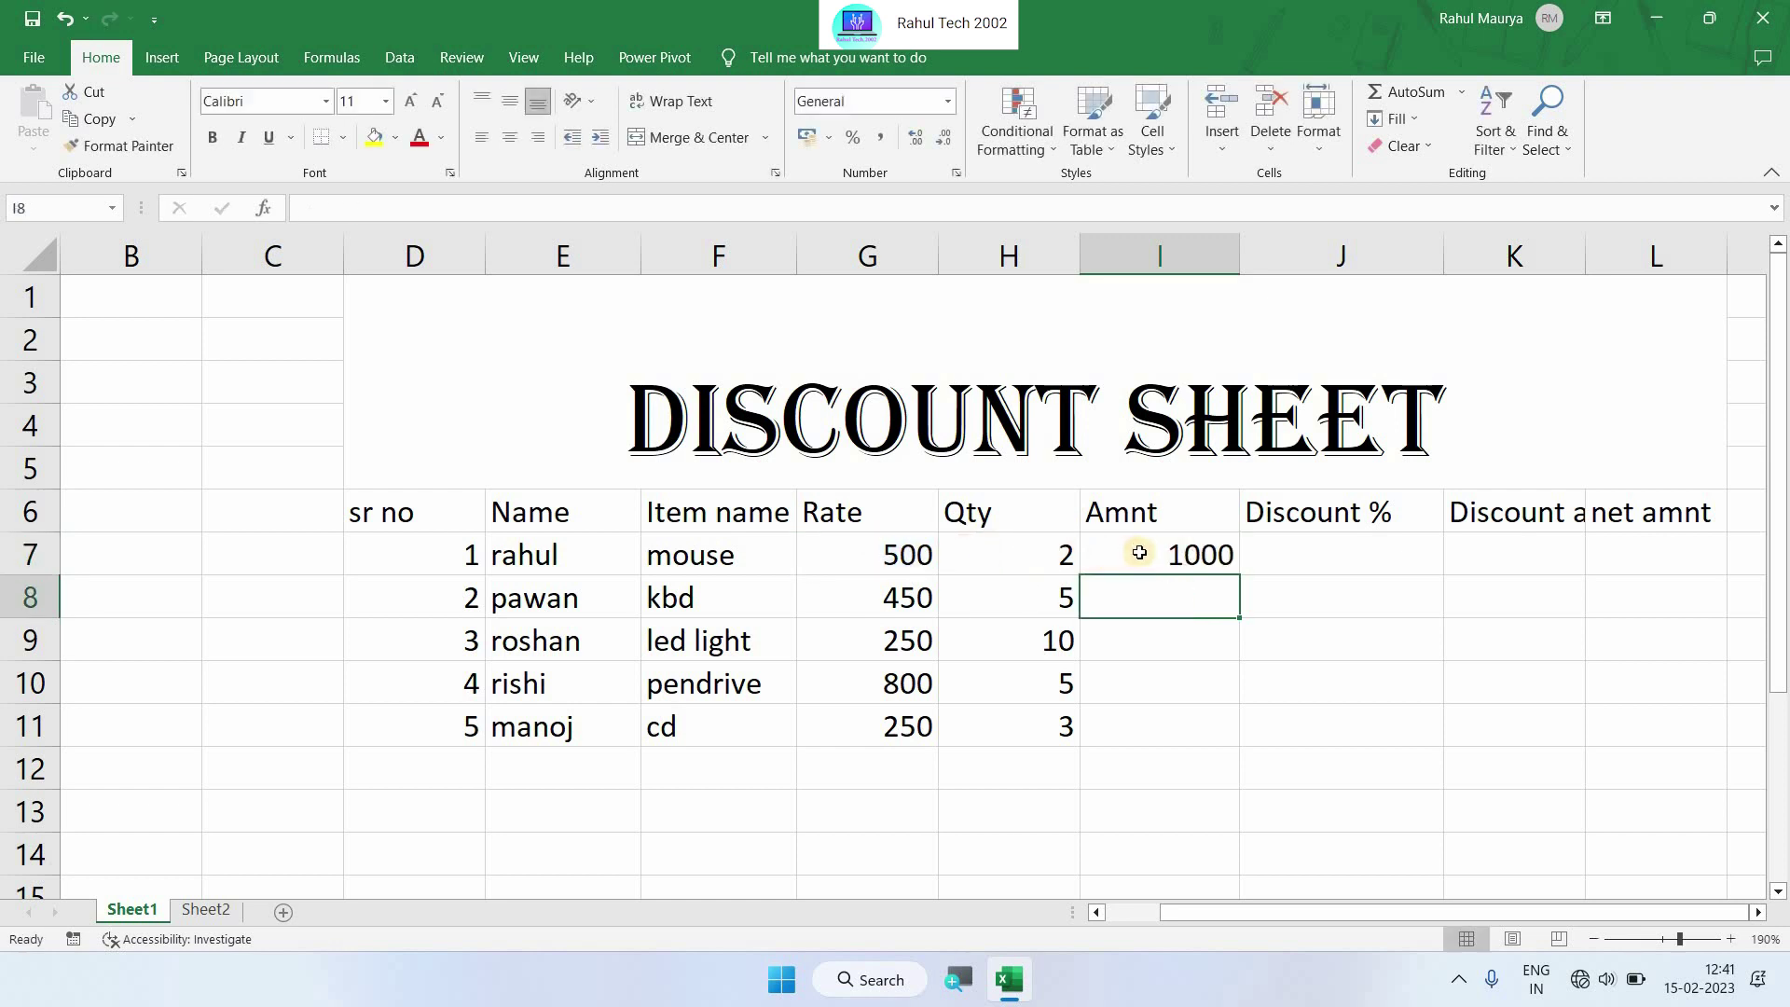
pyautogui.click(1140, 553)
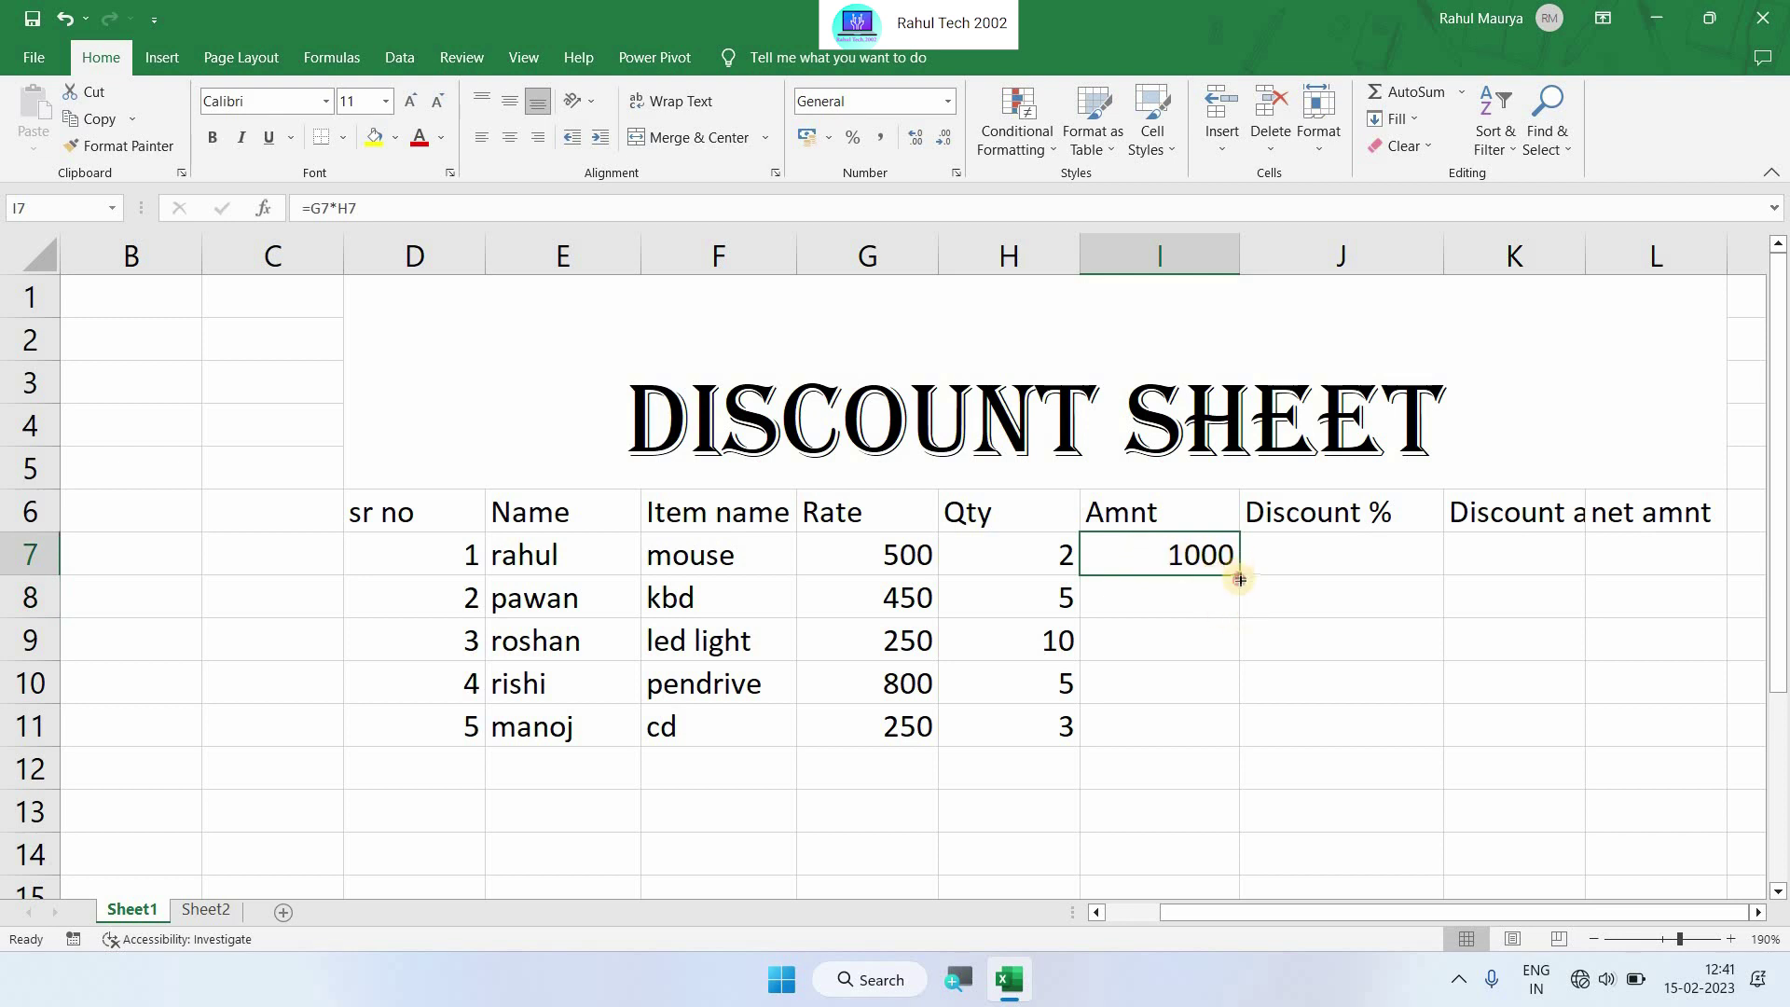
pyautogui.moveTo(1239, 579); pyautogui.dragTo(1244, 743)
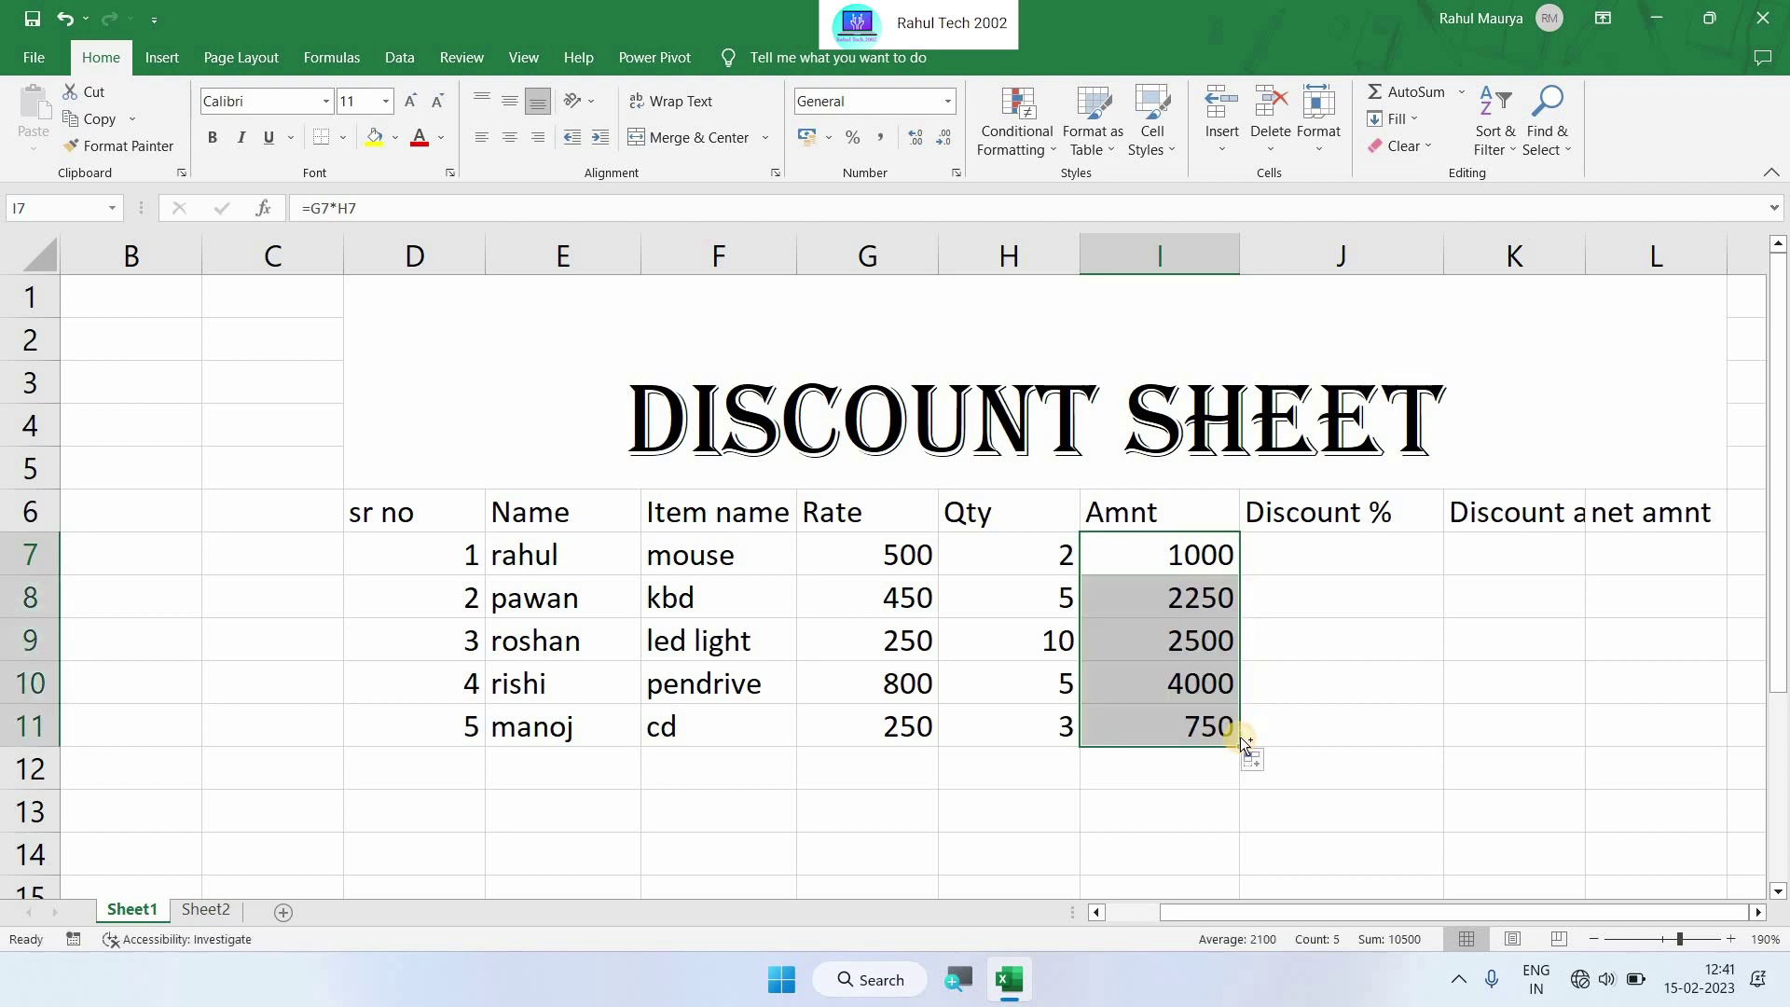
pyautogui.hotkey('ctrl', 'z')
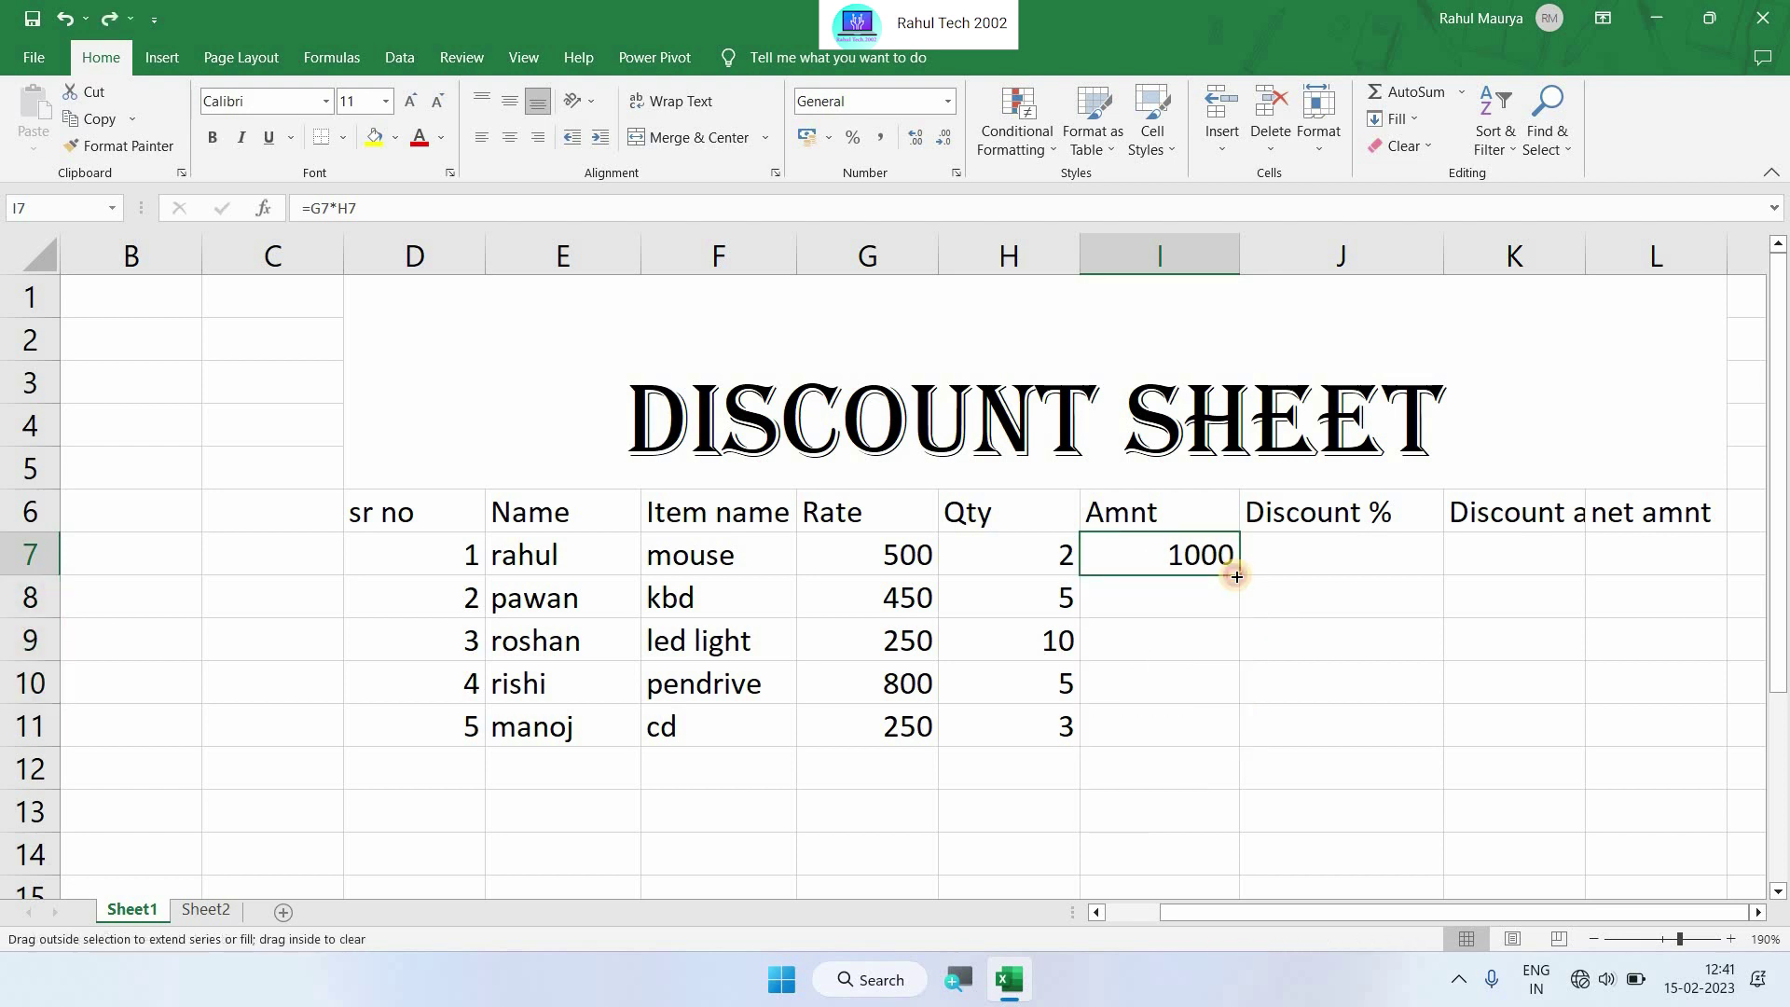
pyautogui.doubleClick(1236, 576)
# Autofit the Discount amnt column to fit its heading
pyautogui.click(1294, 560)
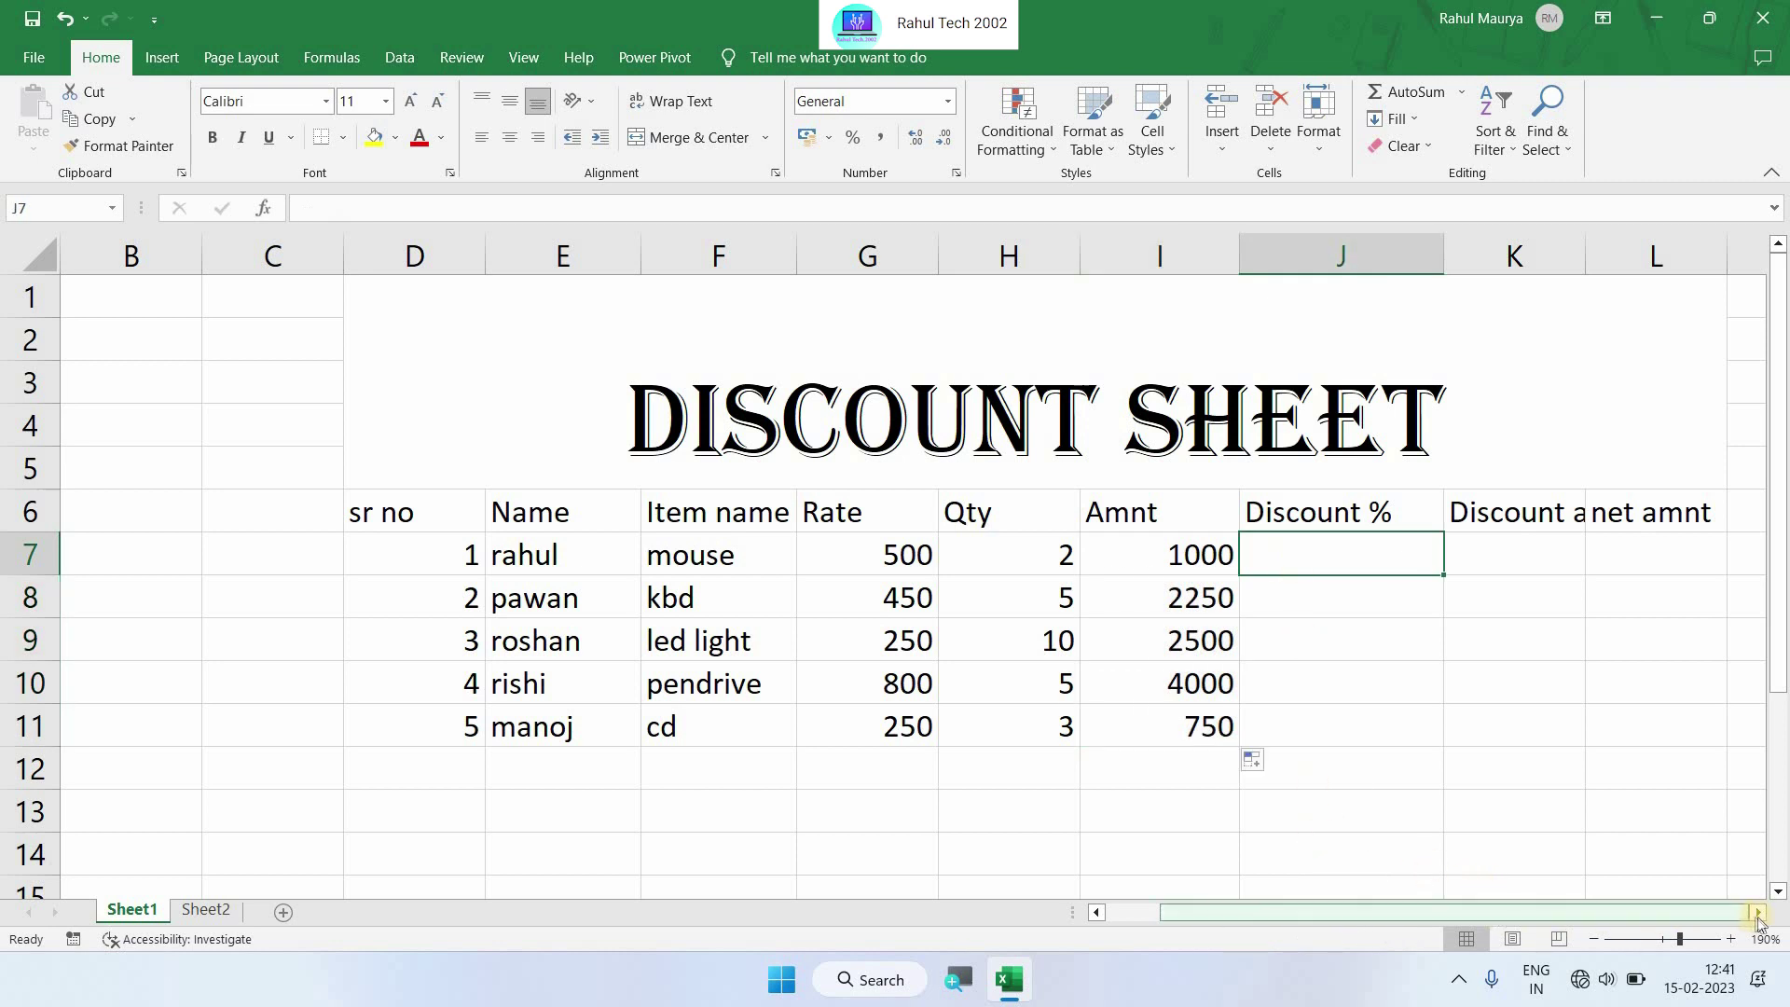
pyautogui.click(1759, 913)
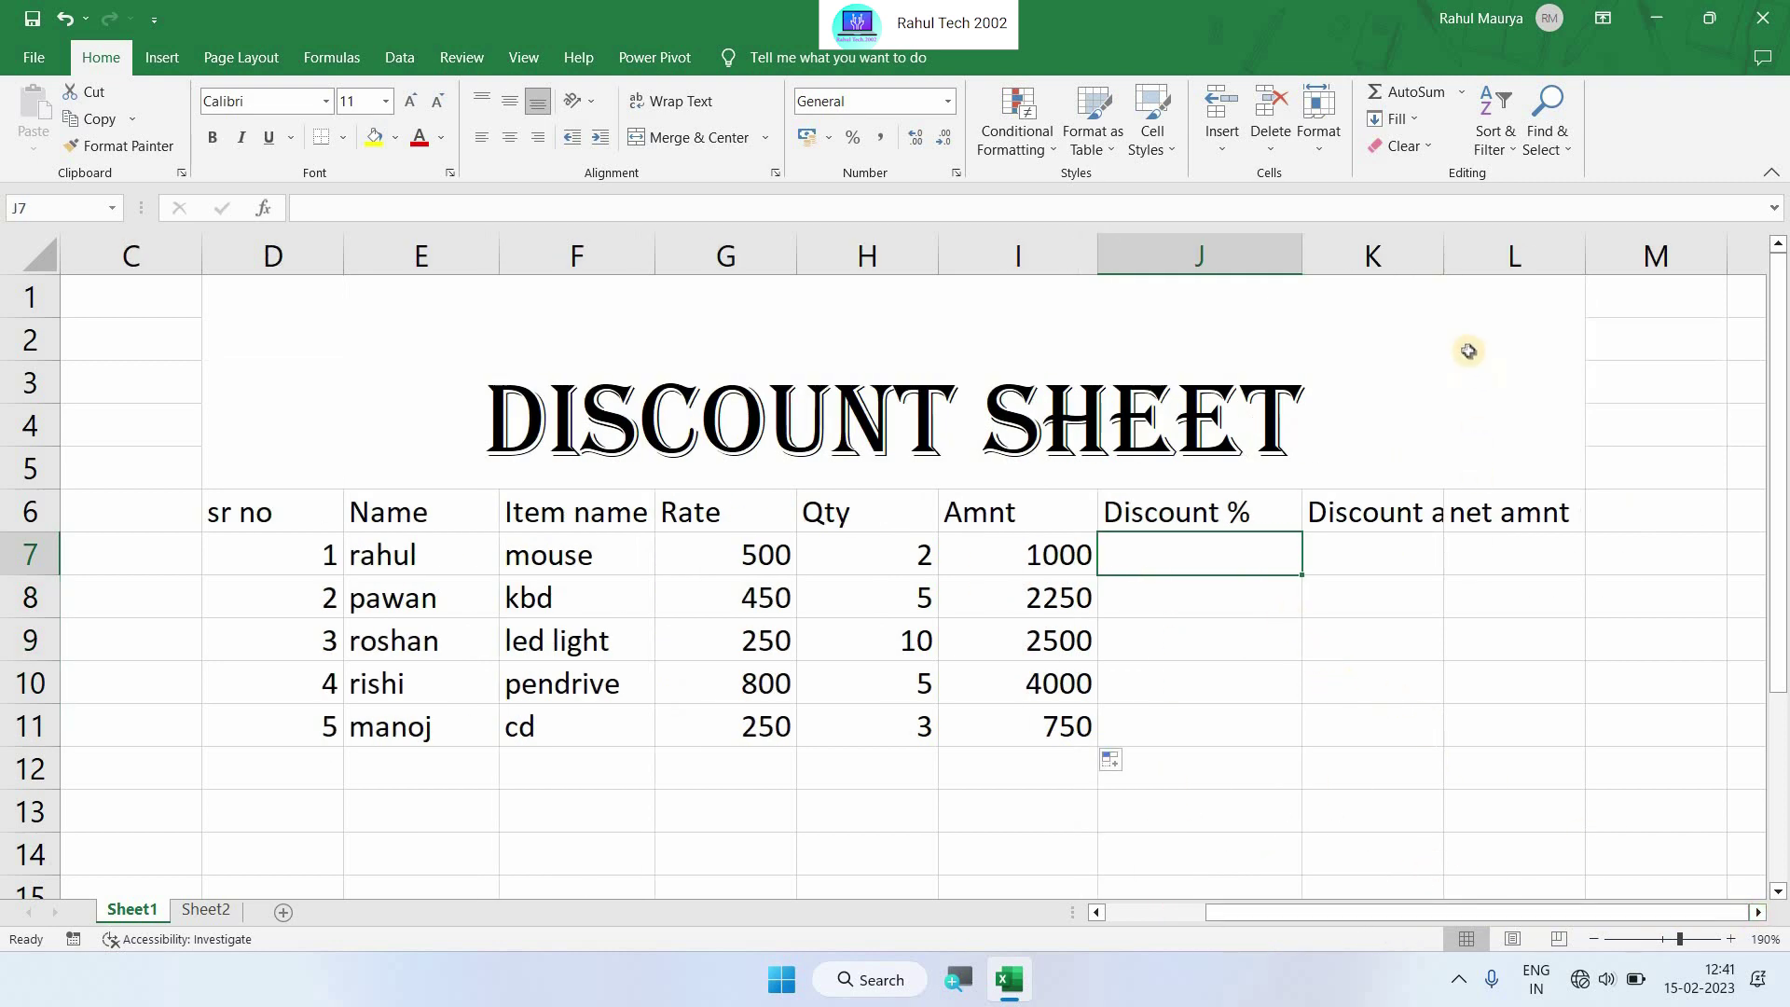
pyautogui.doubleClick(1447, 261)
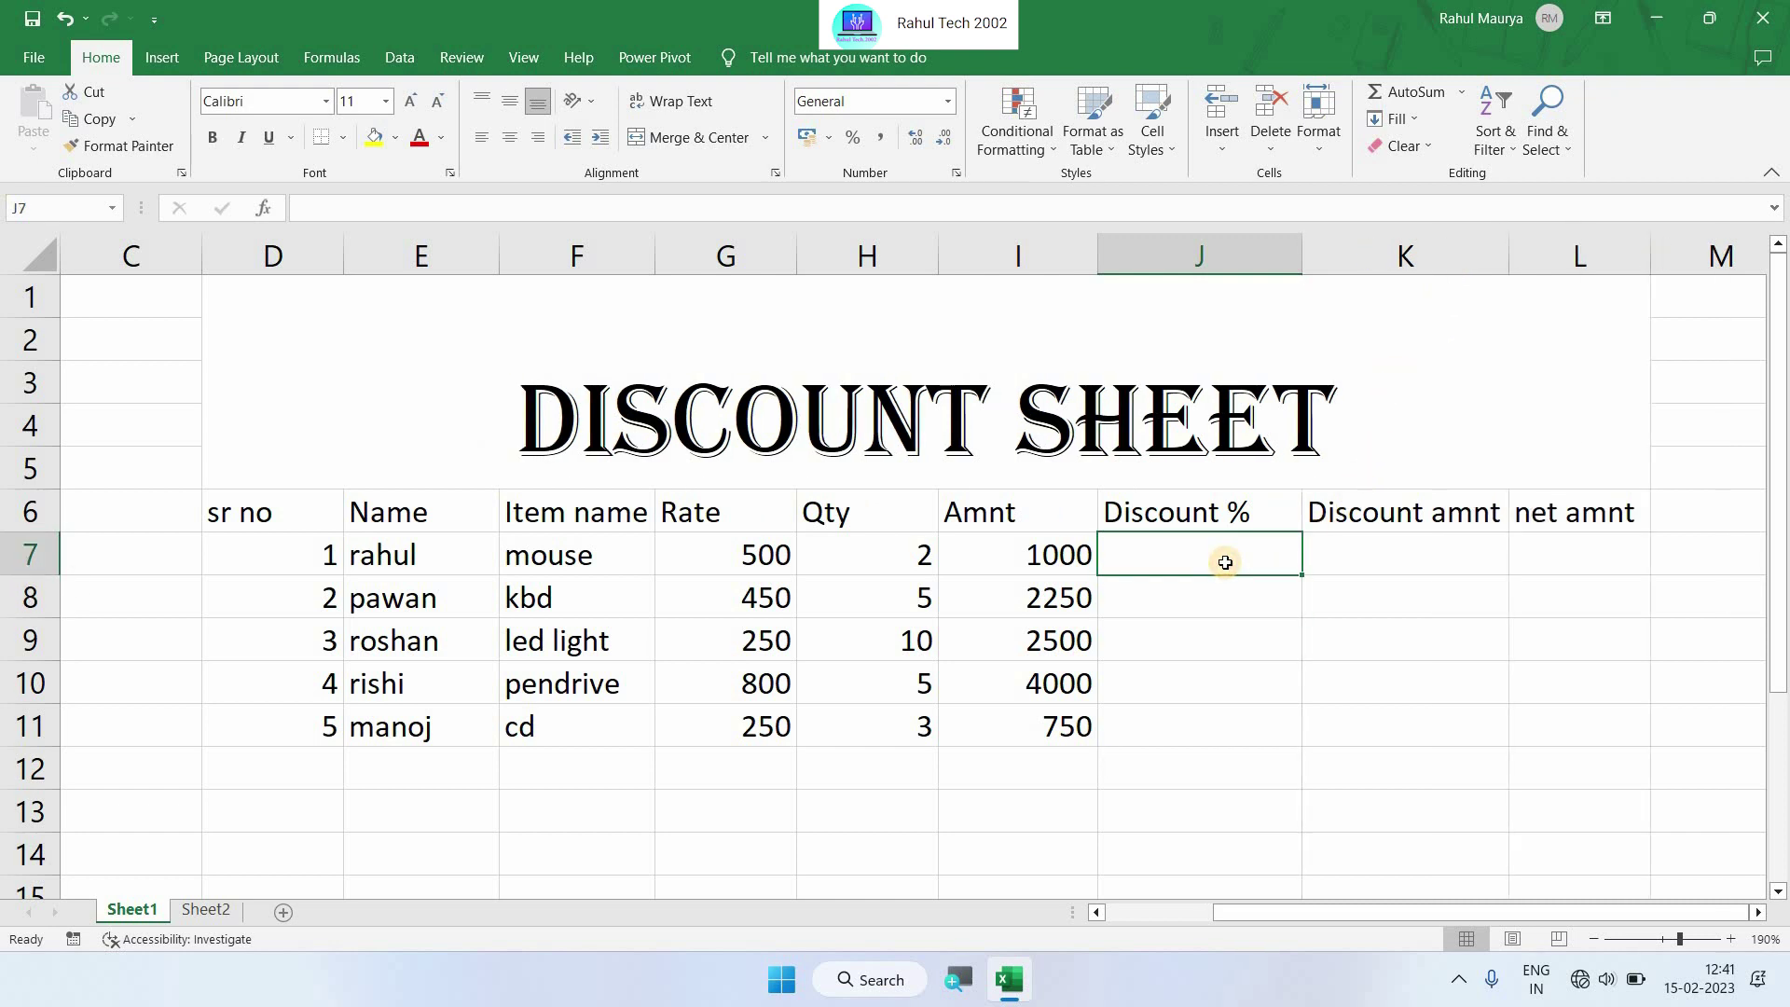
# Begin the Discount % formula in J7 as =IF(I7>2000
pyautogui.write('=')
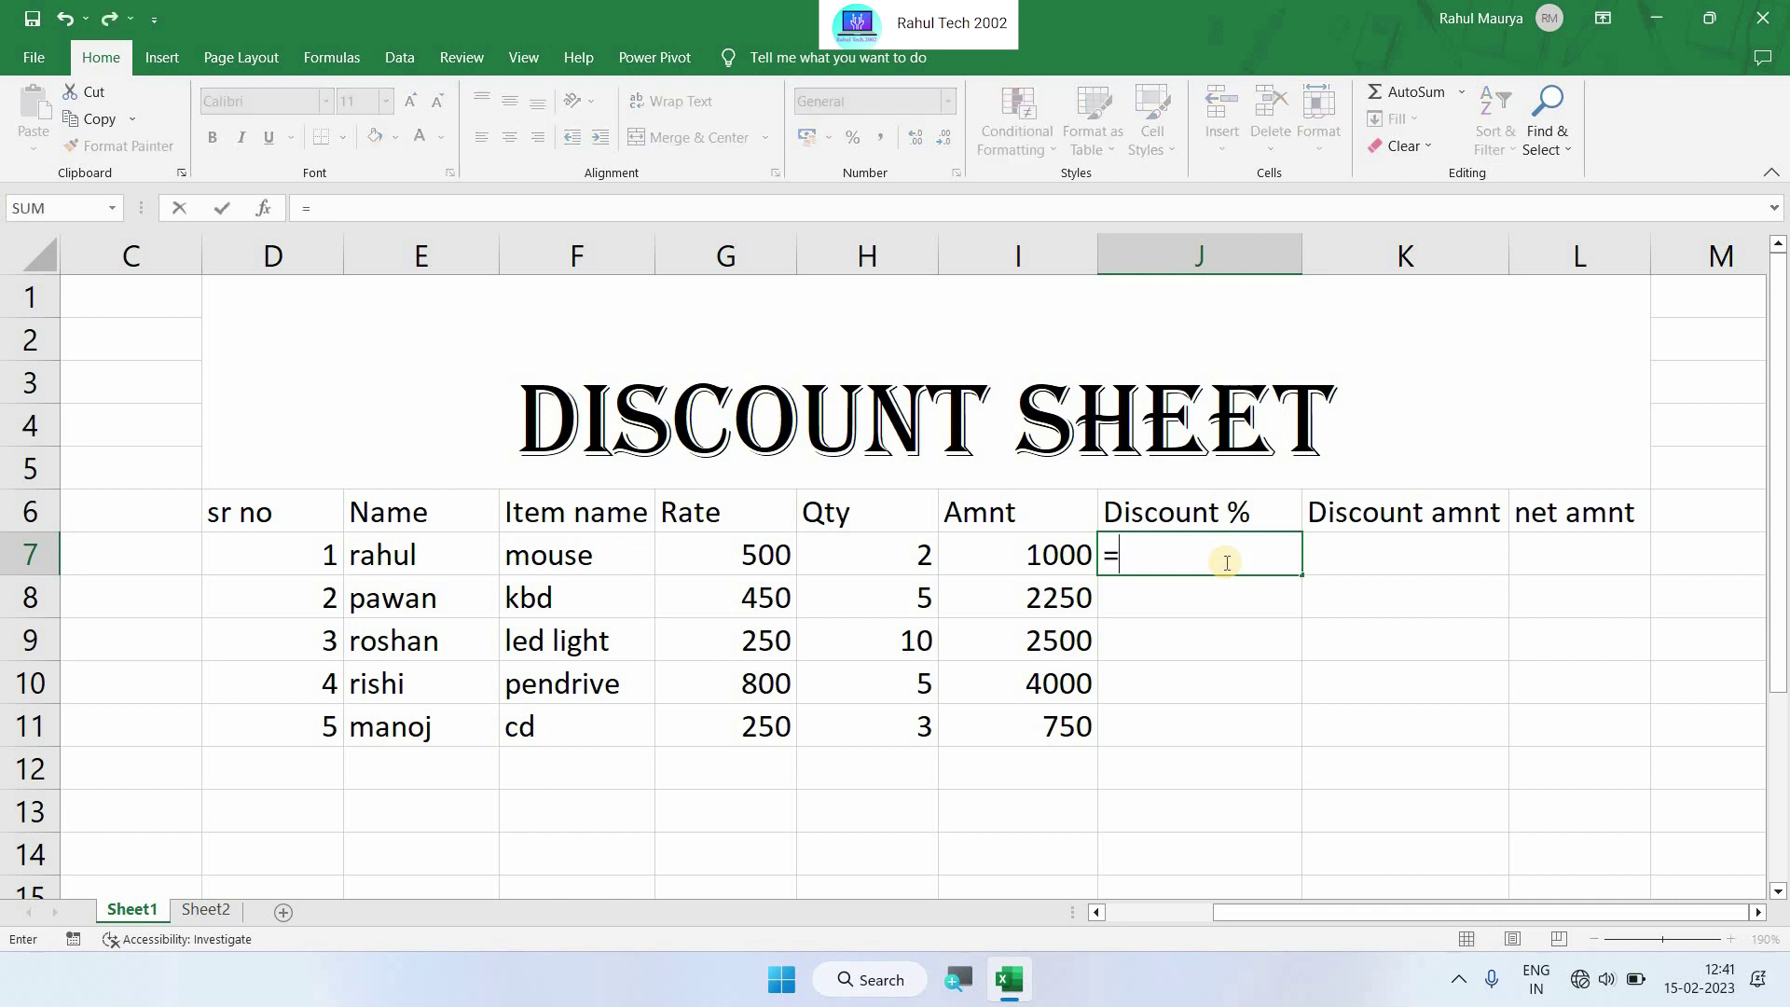
pyautogui.write('if')
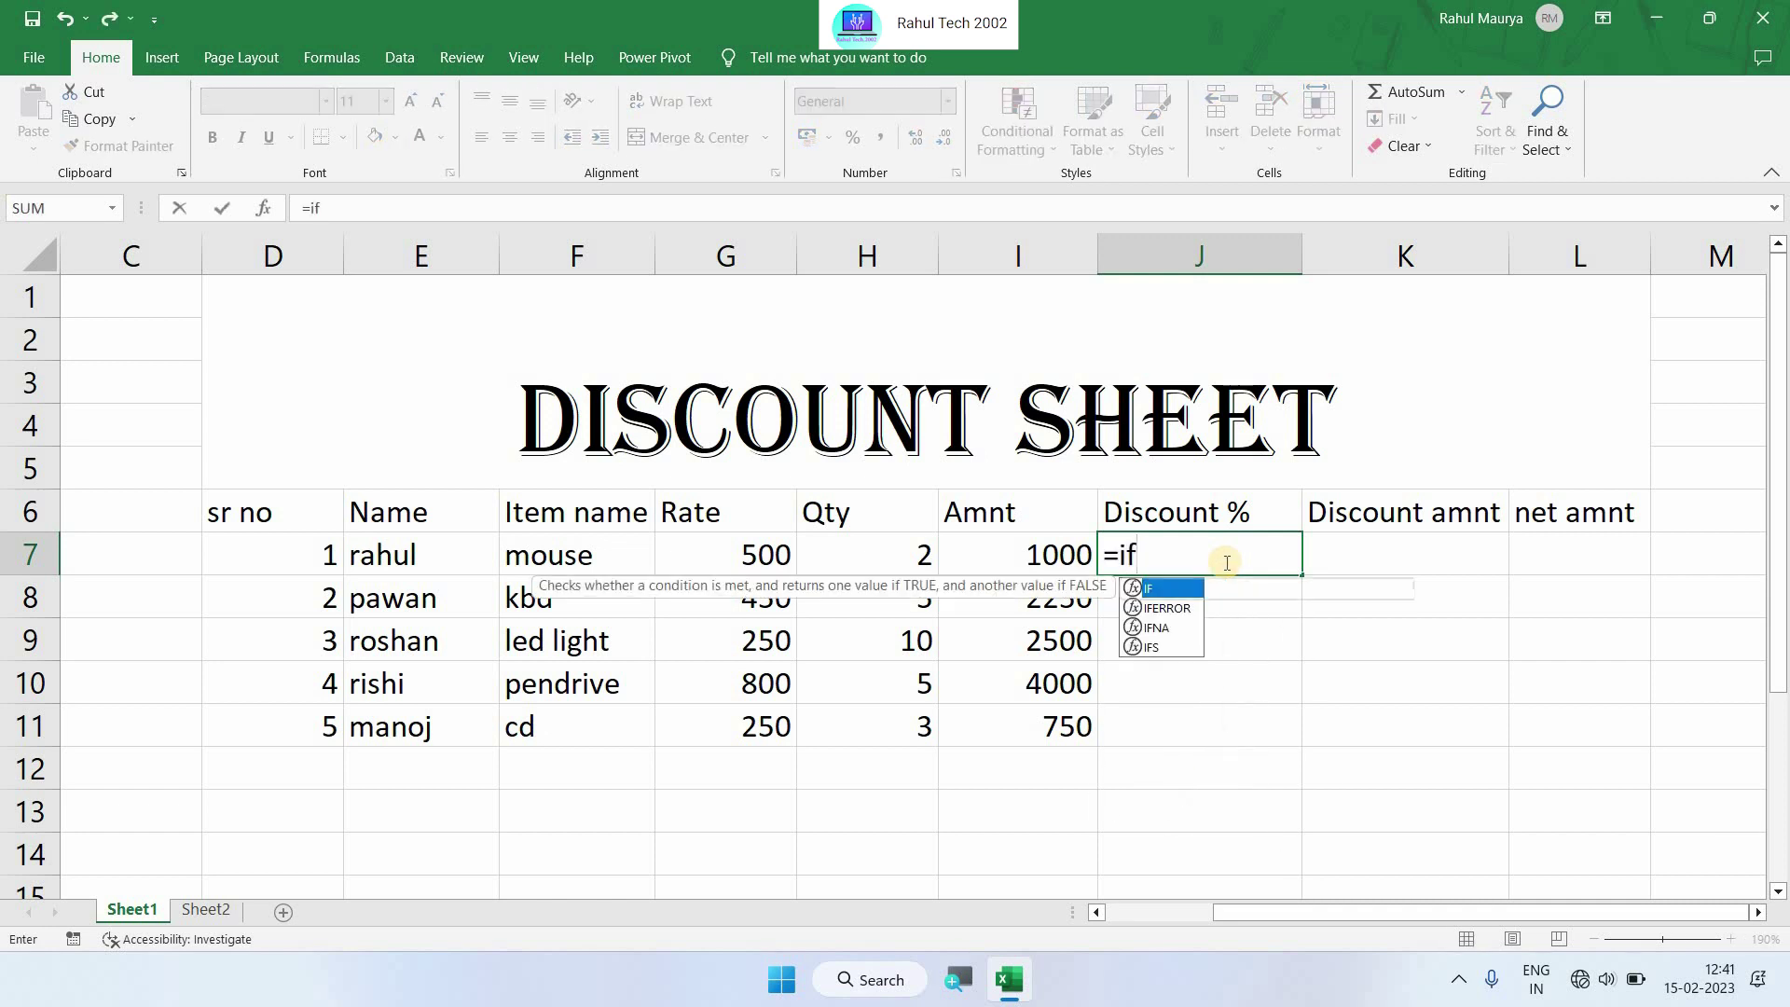
pyautogui.press('Tab')
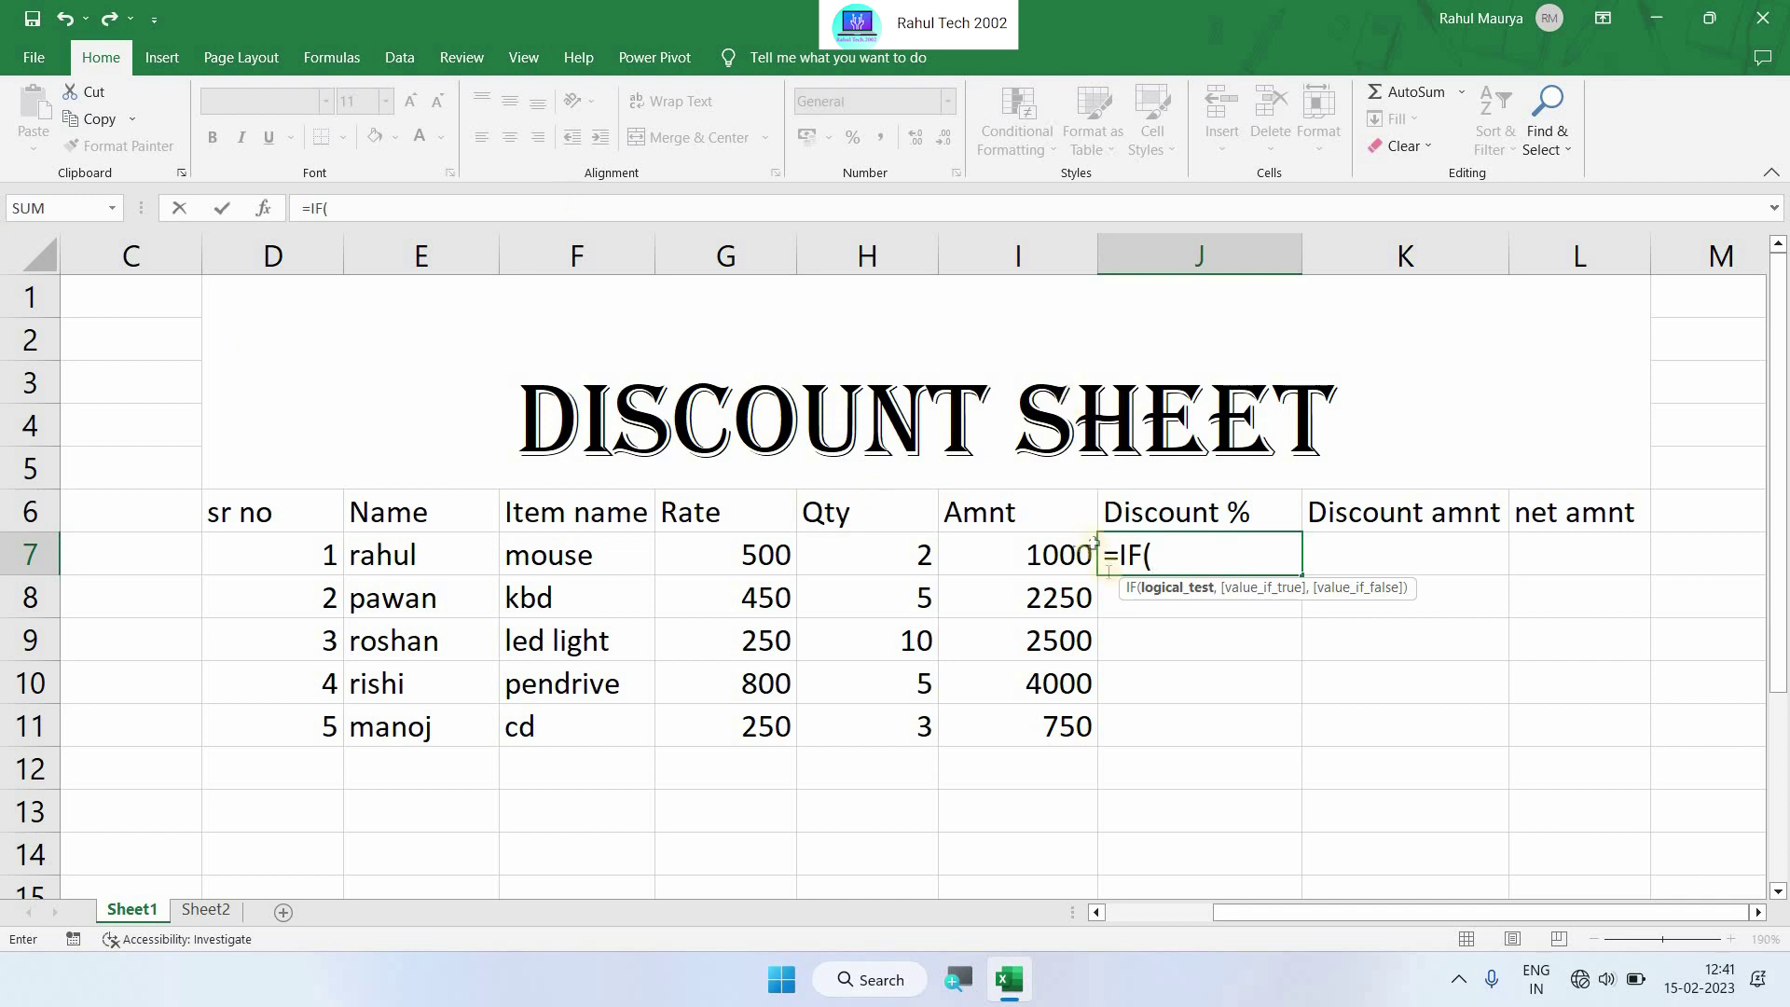
pyautogui.click(1012, 553)
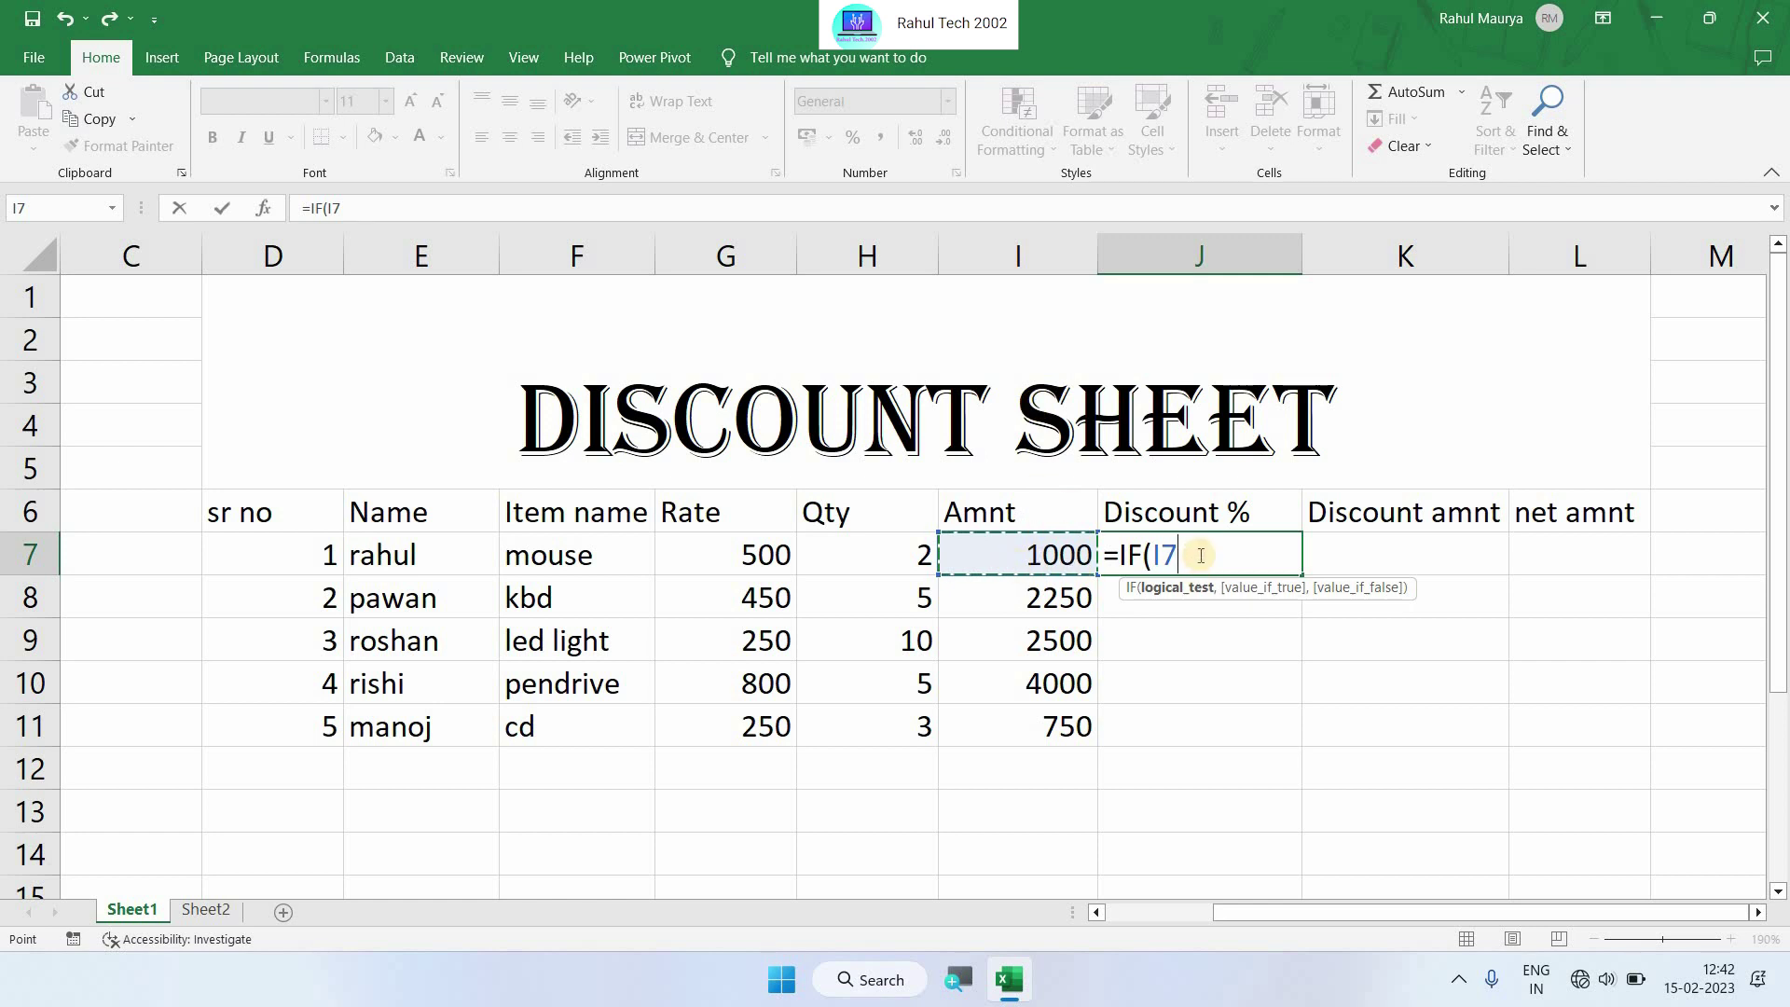
pyautogui.write('>')
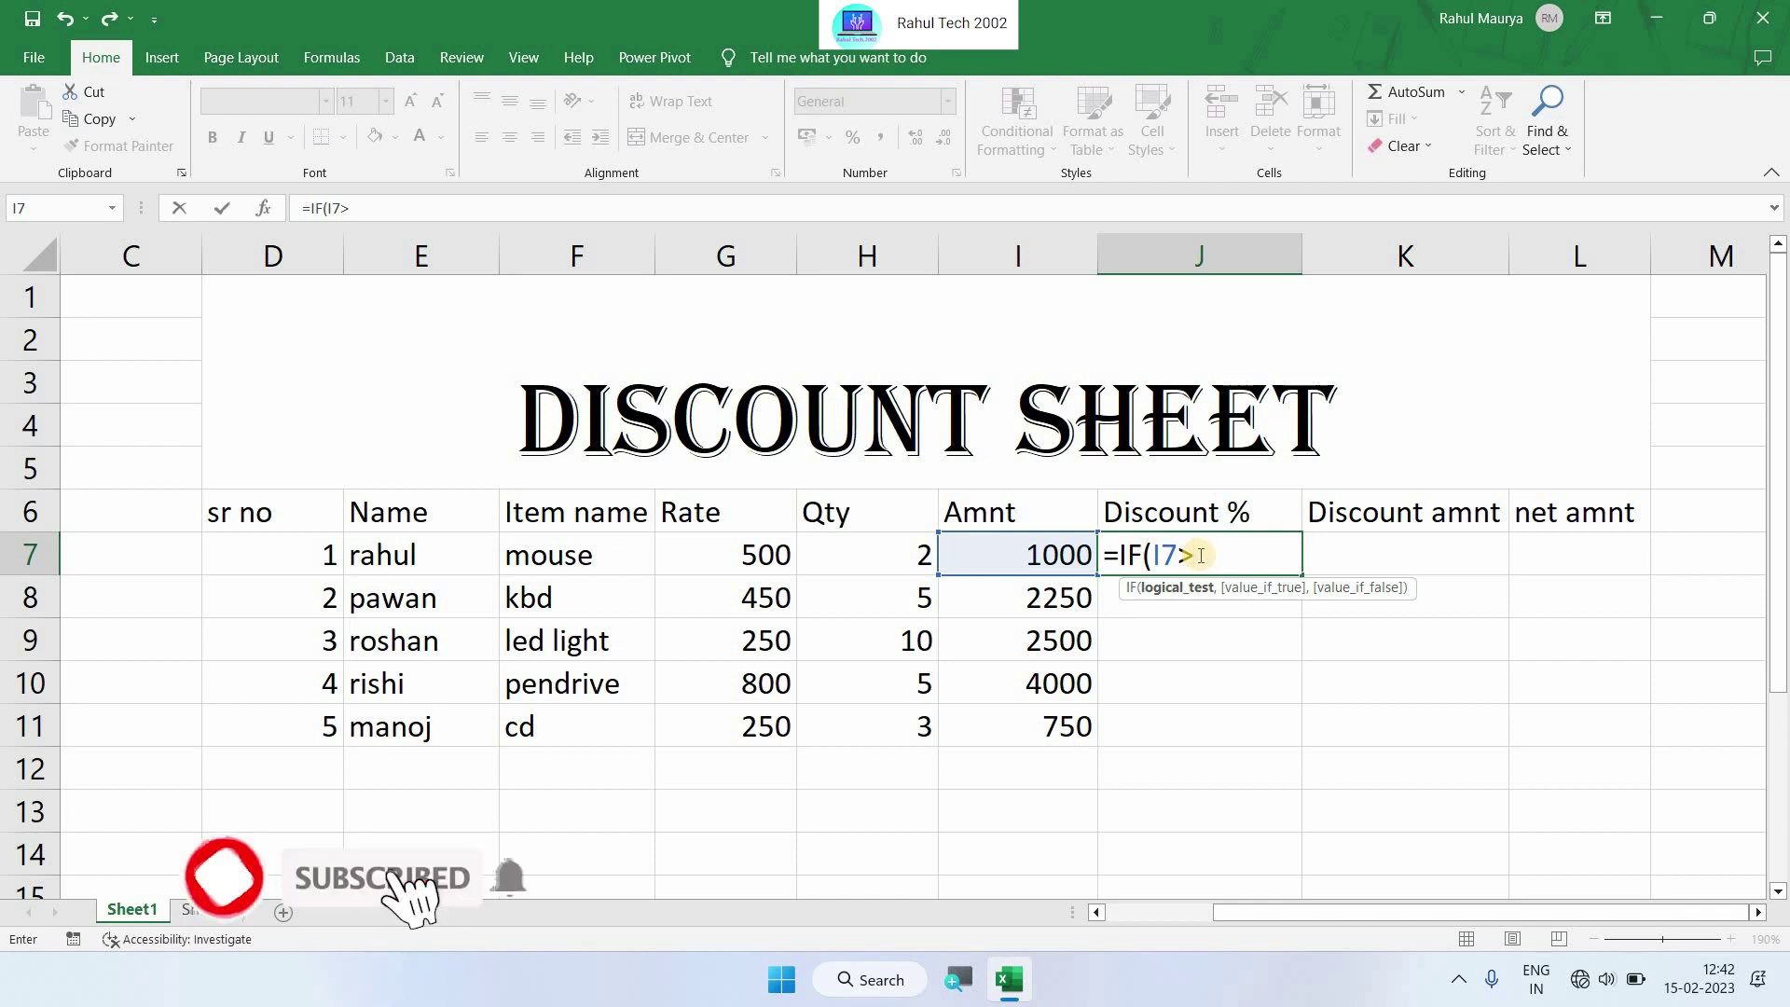
pyautogui.write('2000')
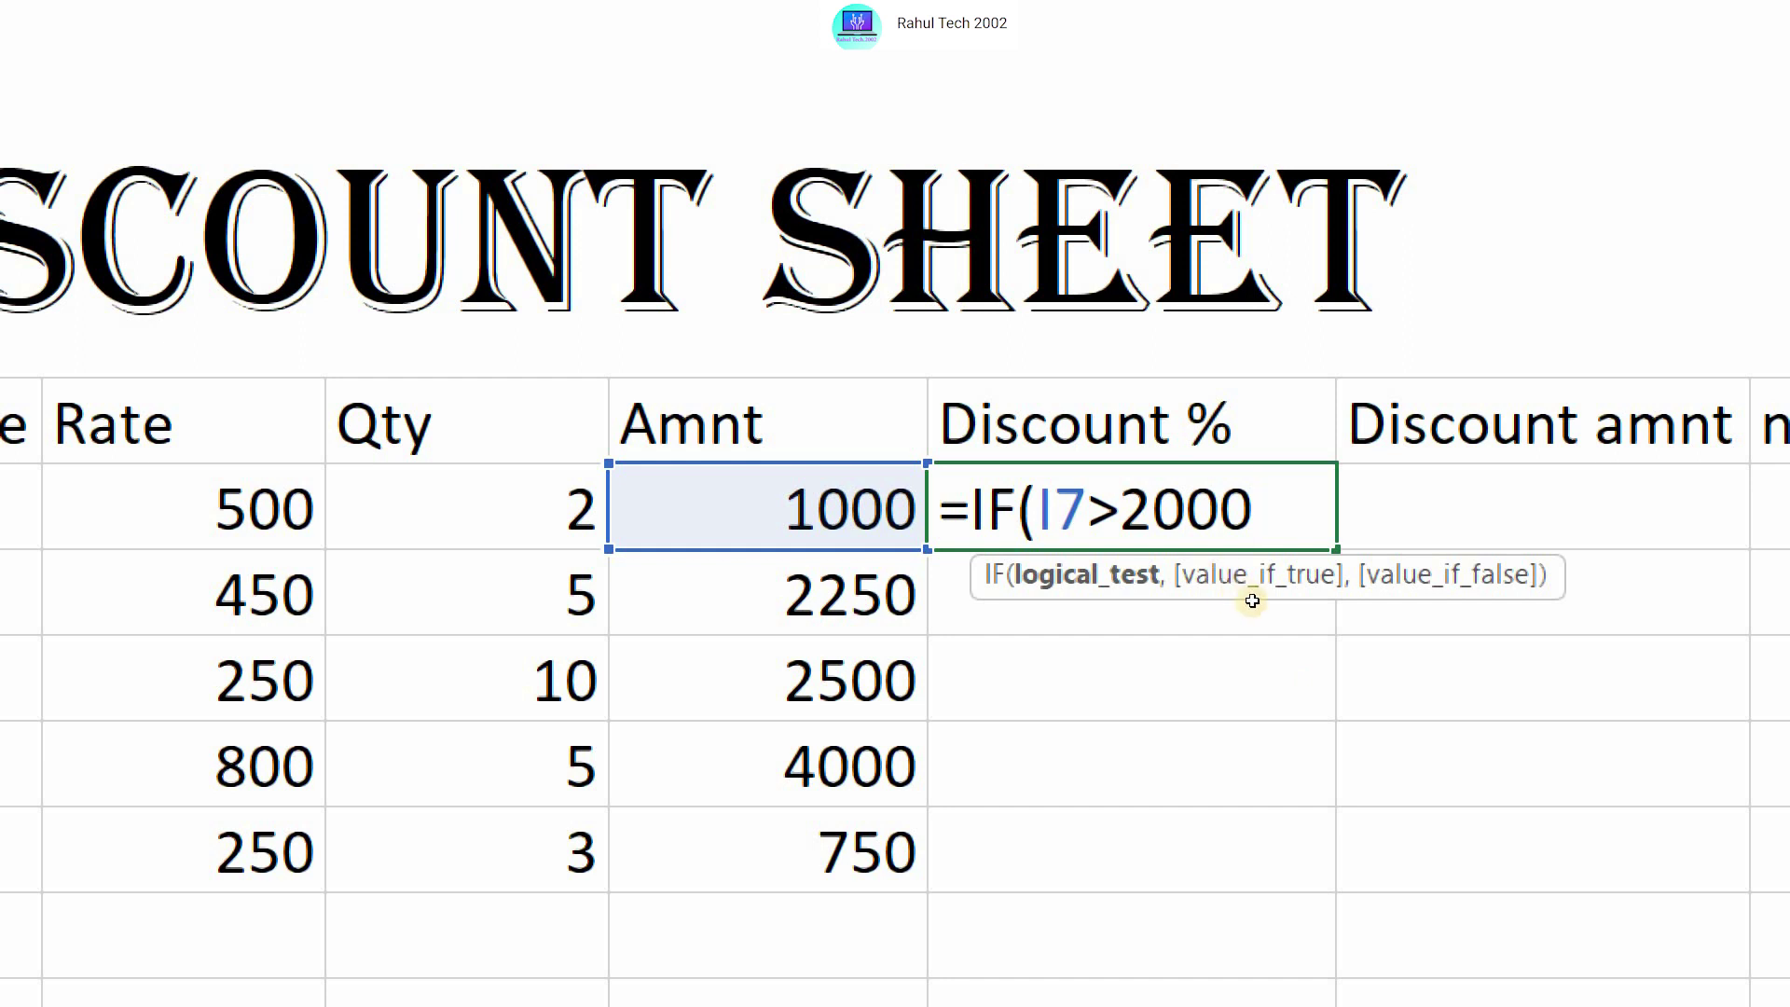
# Finish J7 as =IF(I7>2000,"25%","2%") and commit it, showing 2%
pyautogui.write(',')
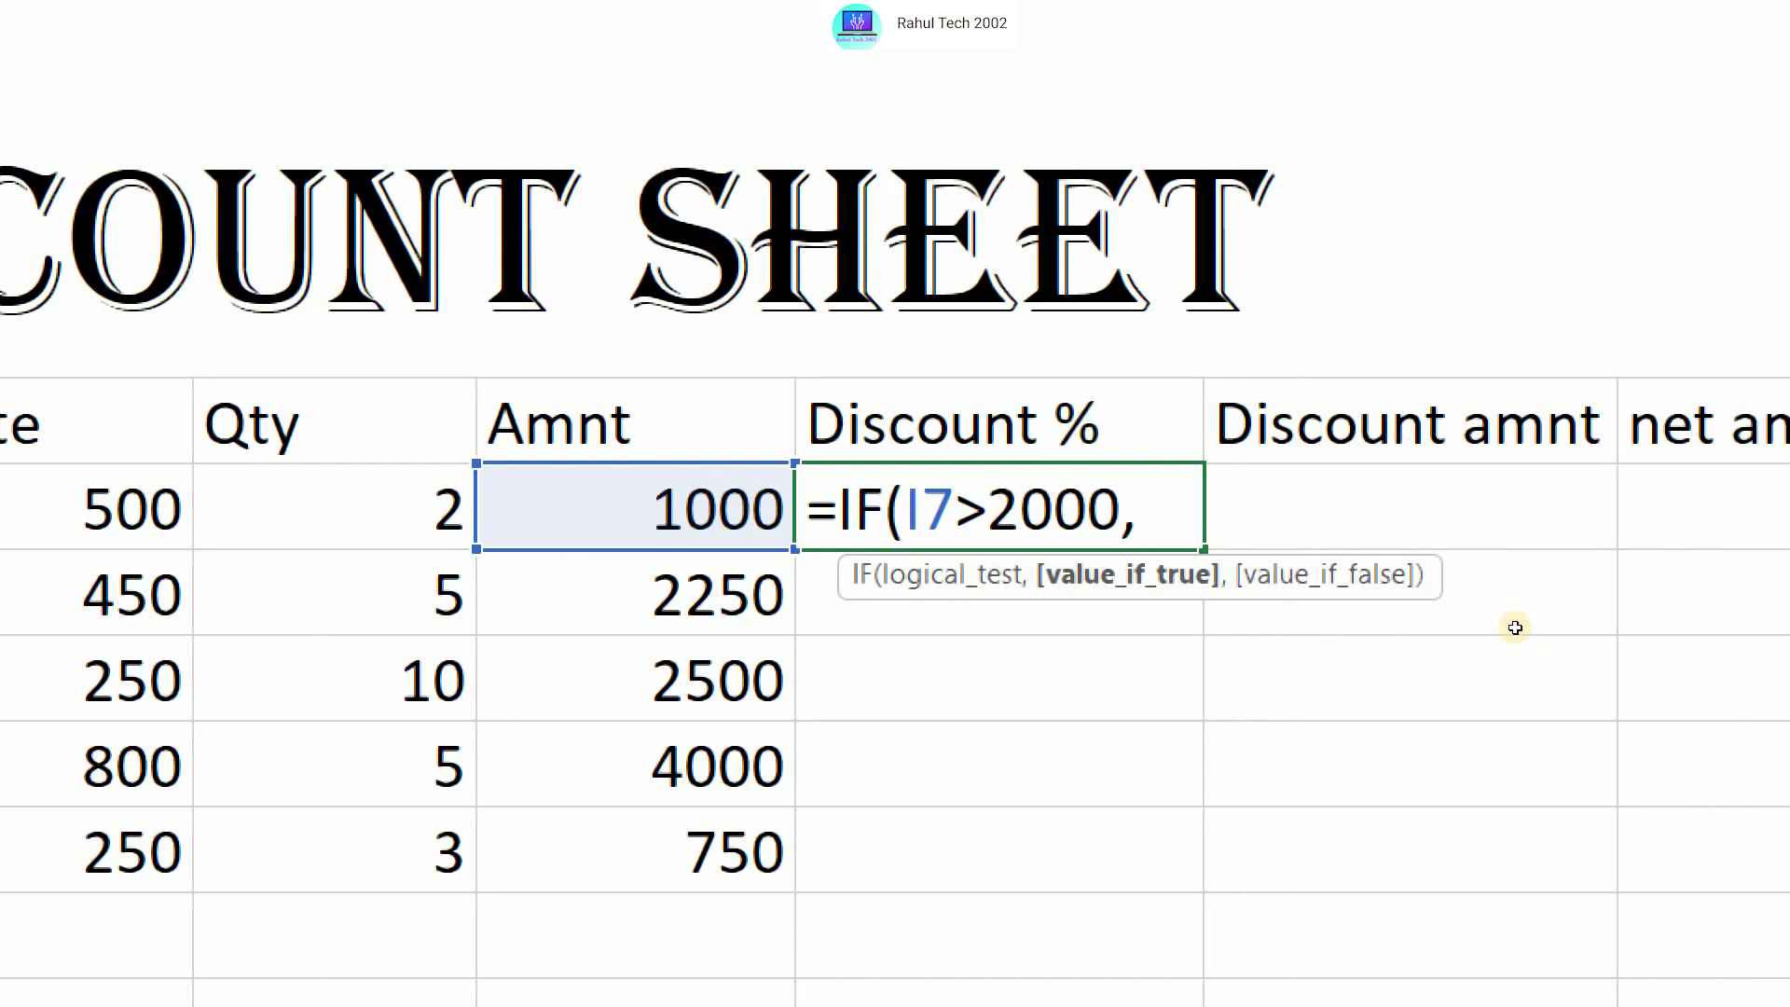
pyautogui.write('"')
pyautogui.write('25%')
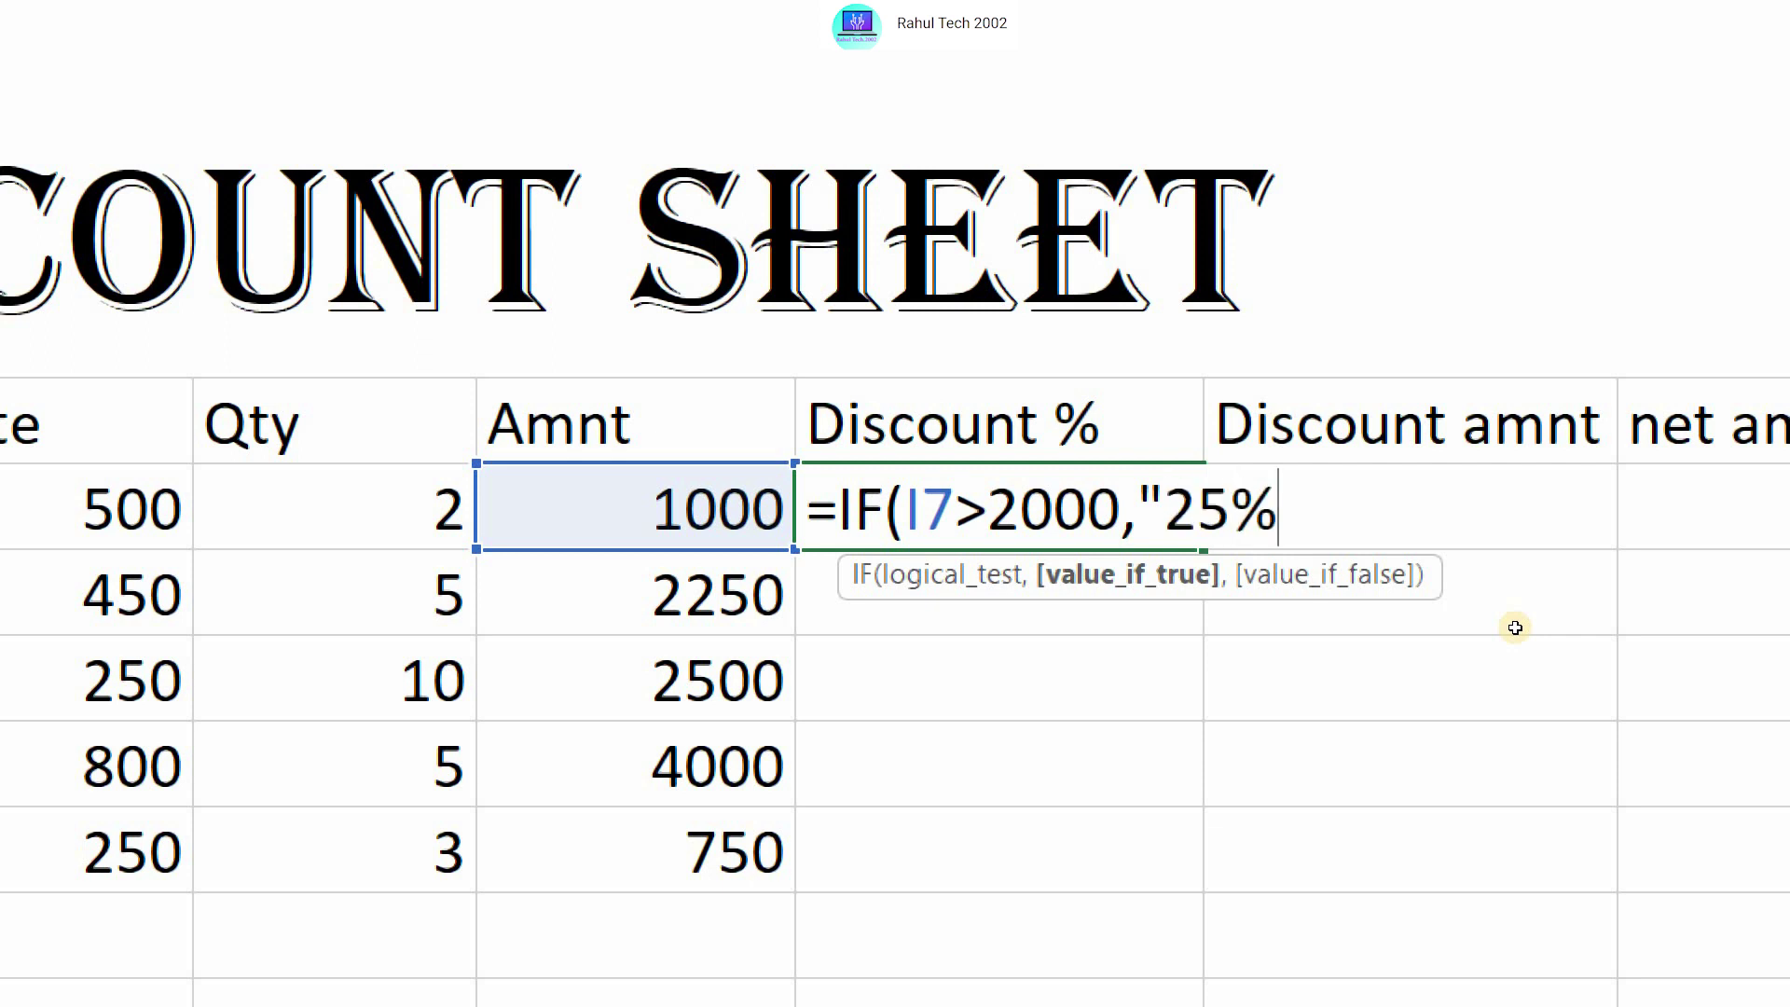
pyautogui.write('"')
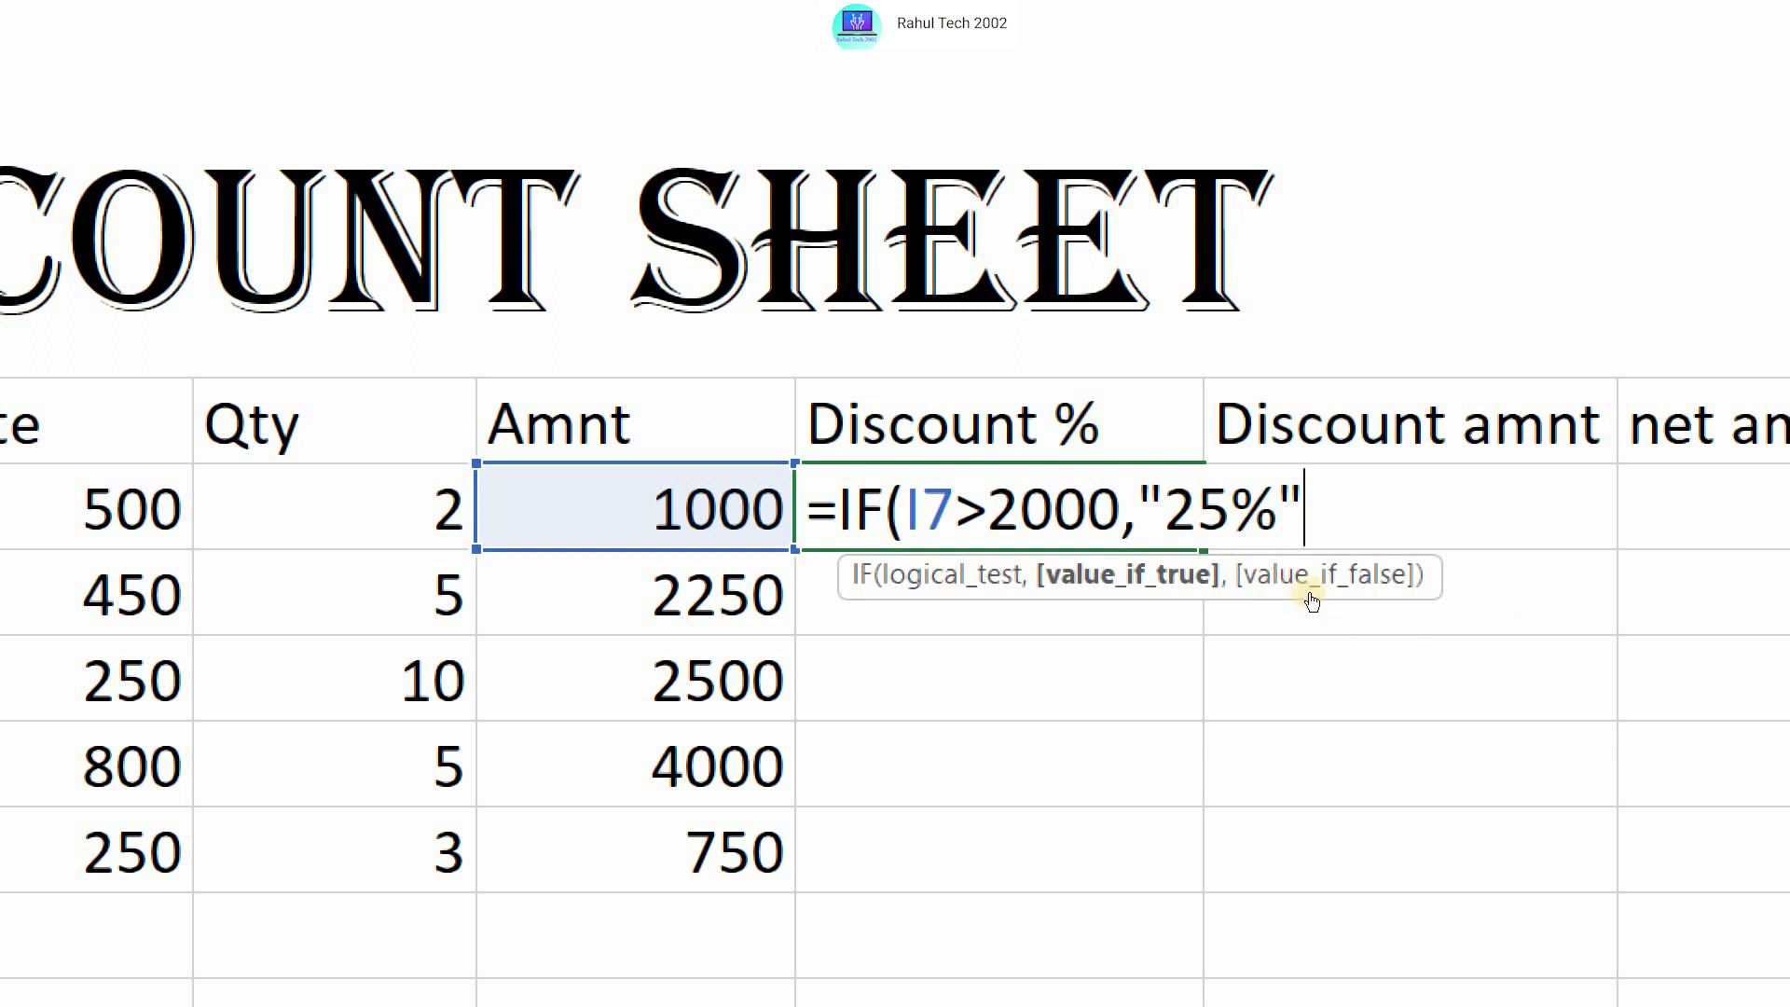
pyautogui.write(',')
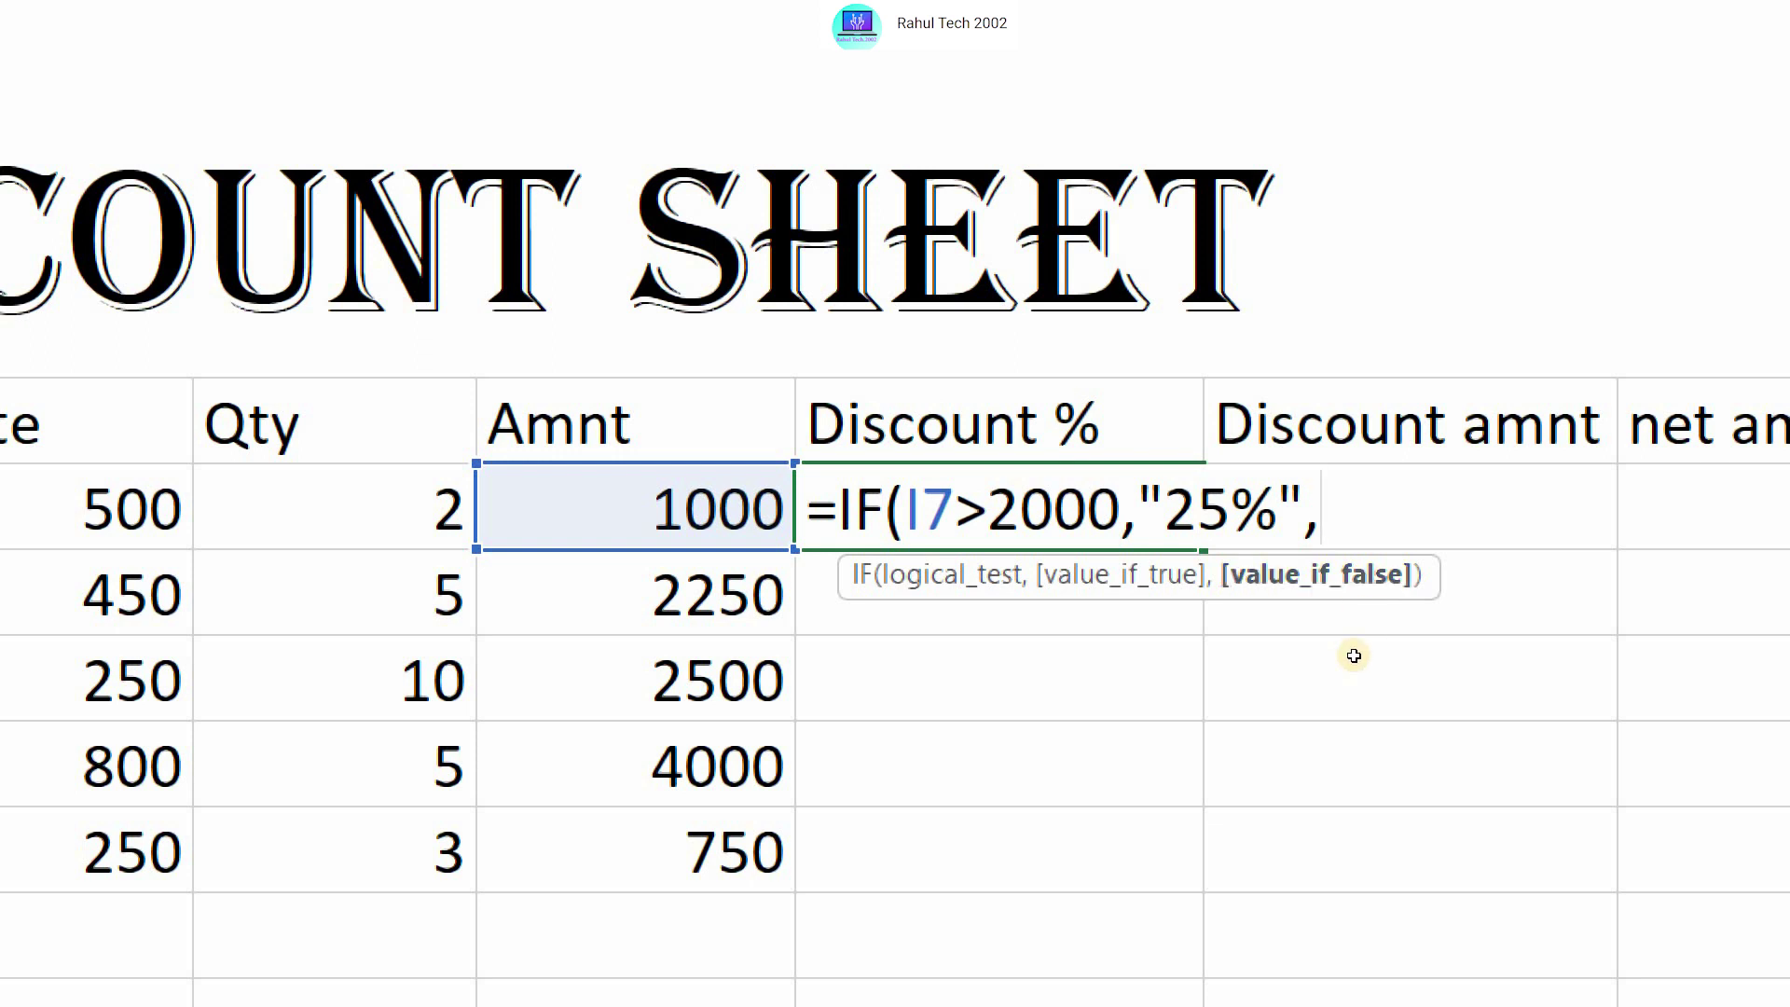
pyautogui.write('"')
pyautogui.write('2')
pyautogui.write('%")')
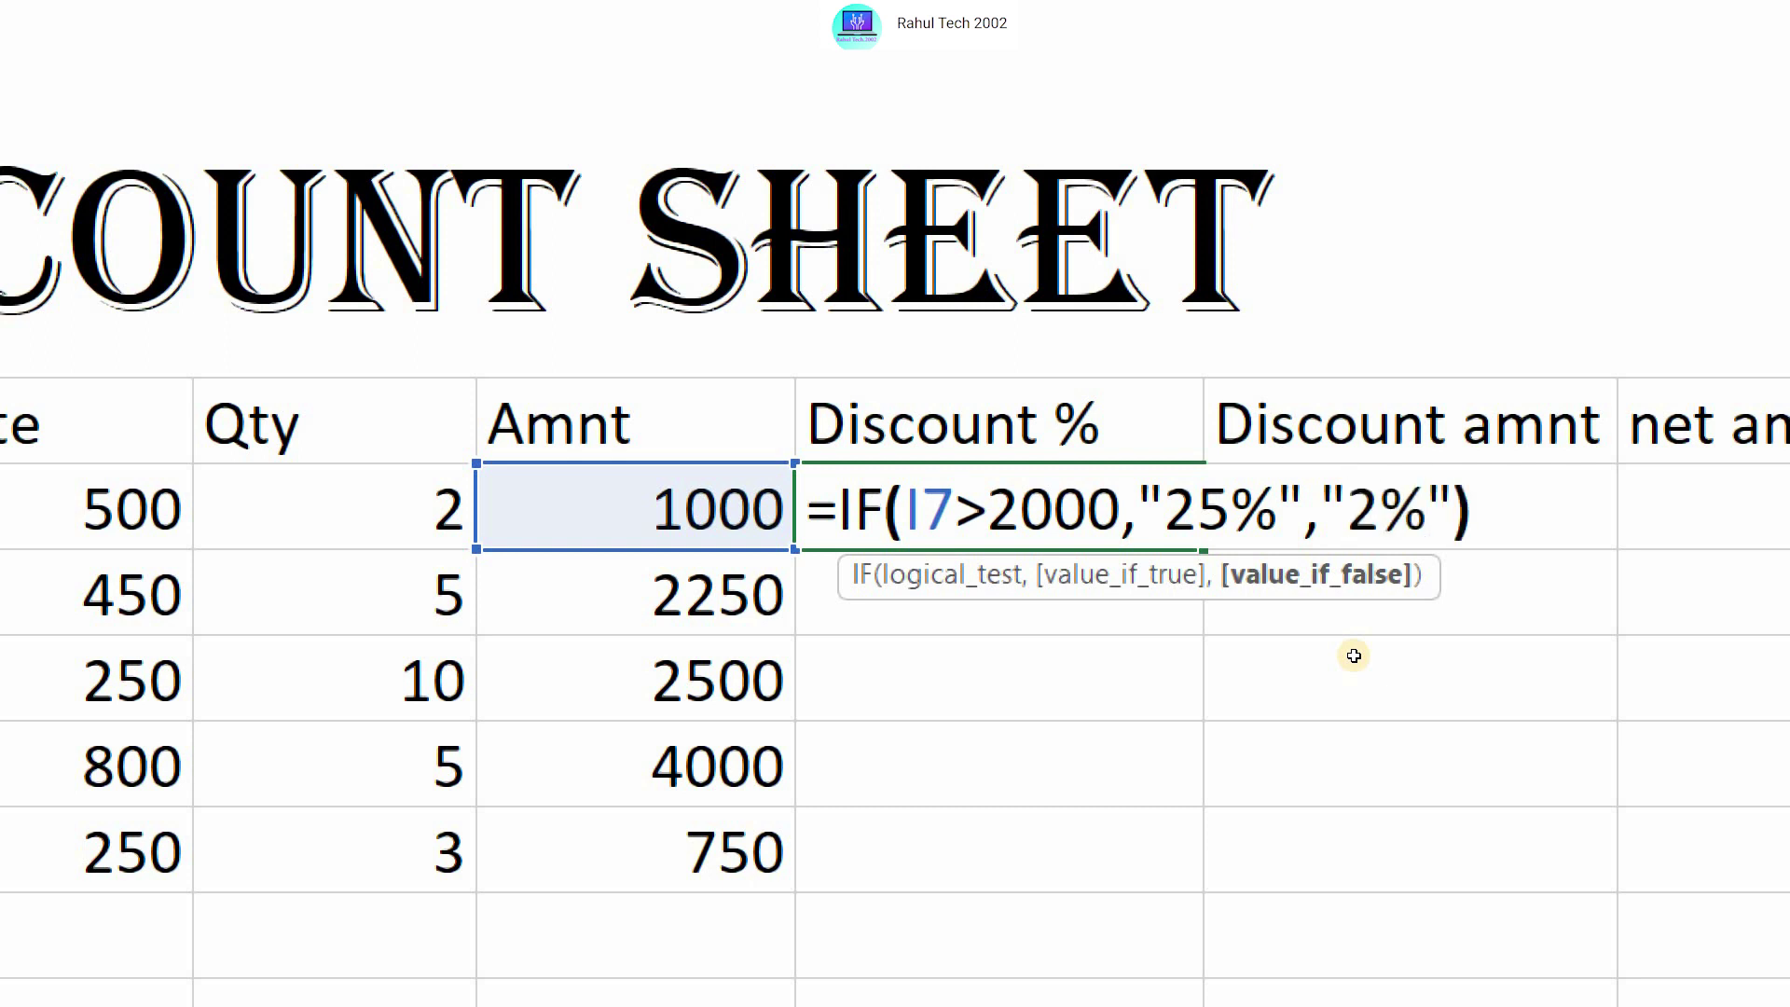
pyautogui.press('Return')
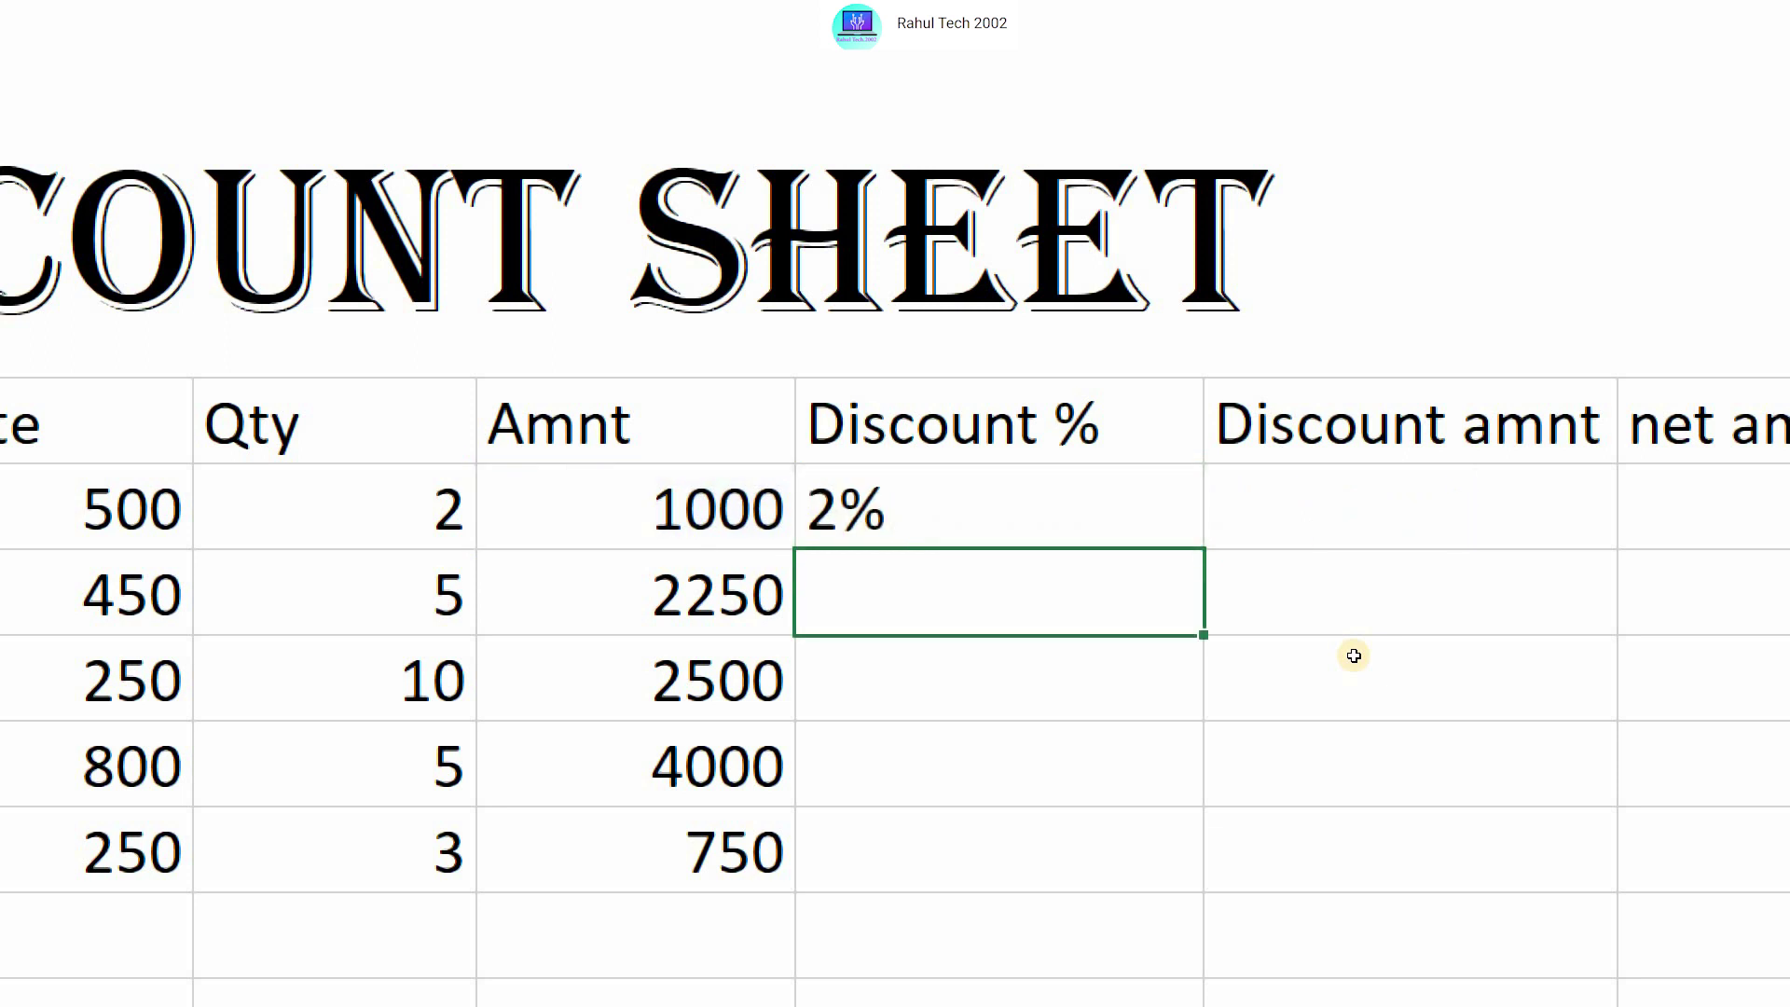
pyautogui.press('Up')
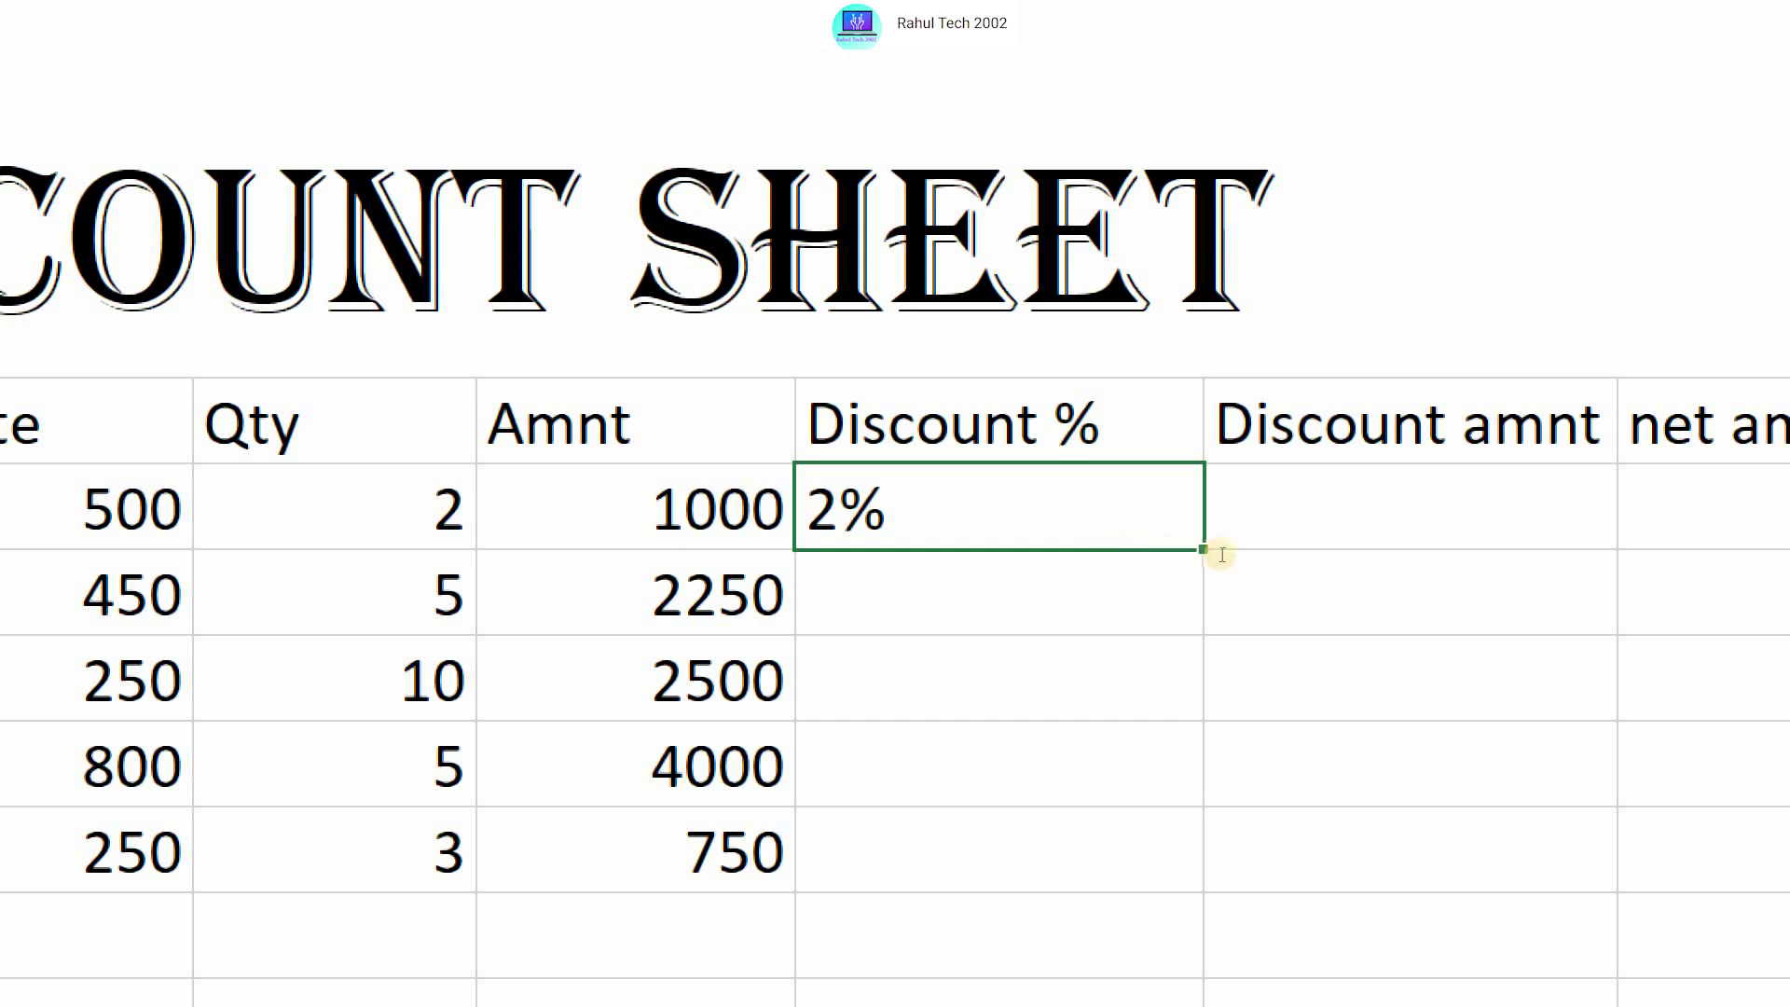
pyautogui.press('F2')
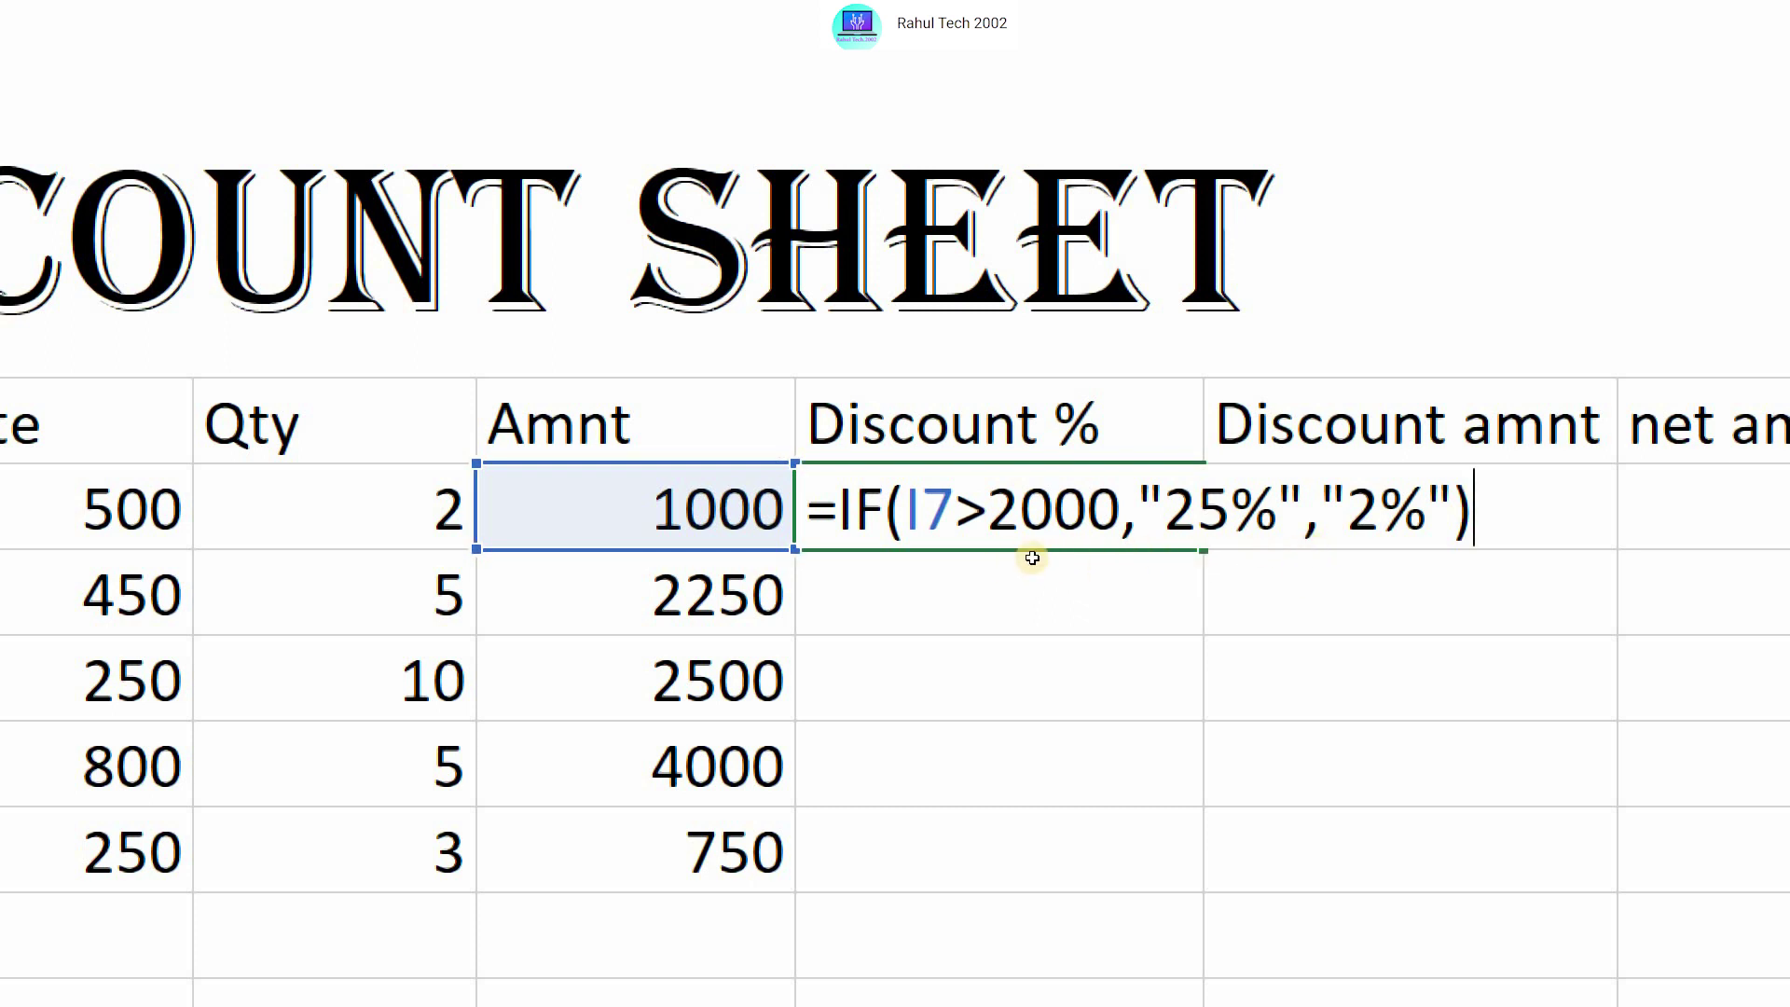
pyautogui.press('Return')
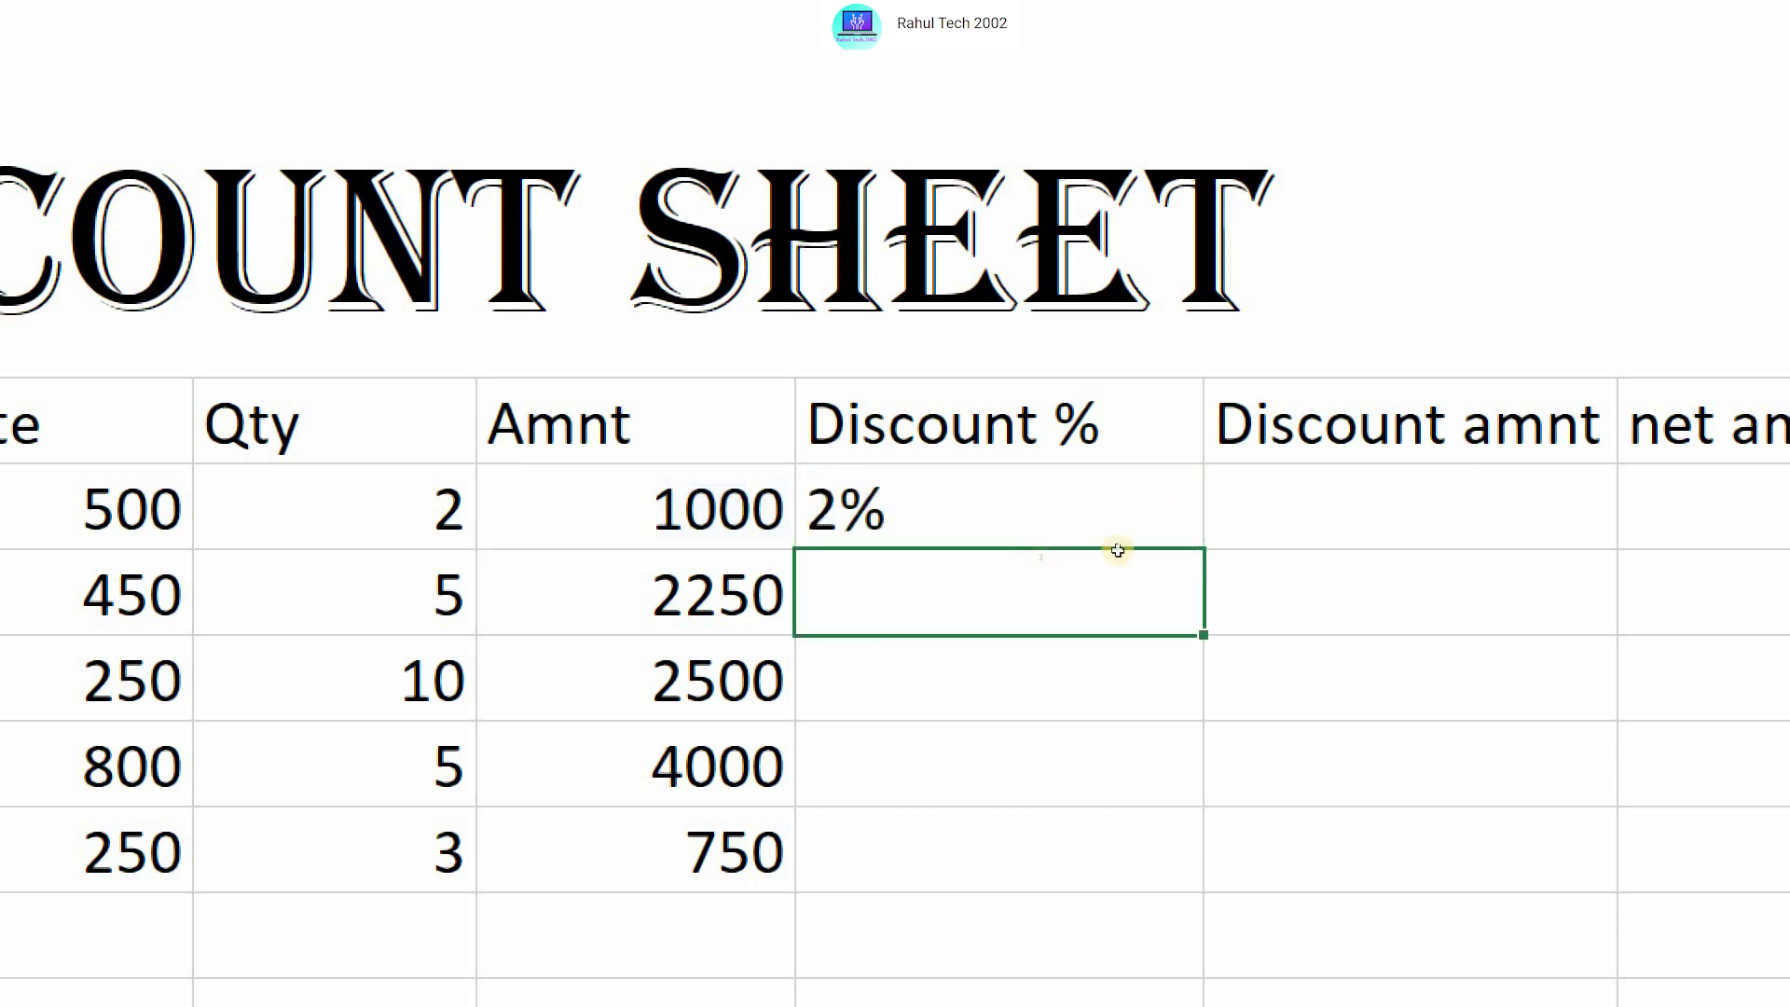
pyautogui.click(1165, 545)
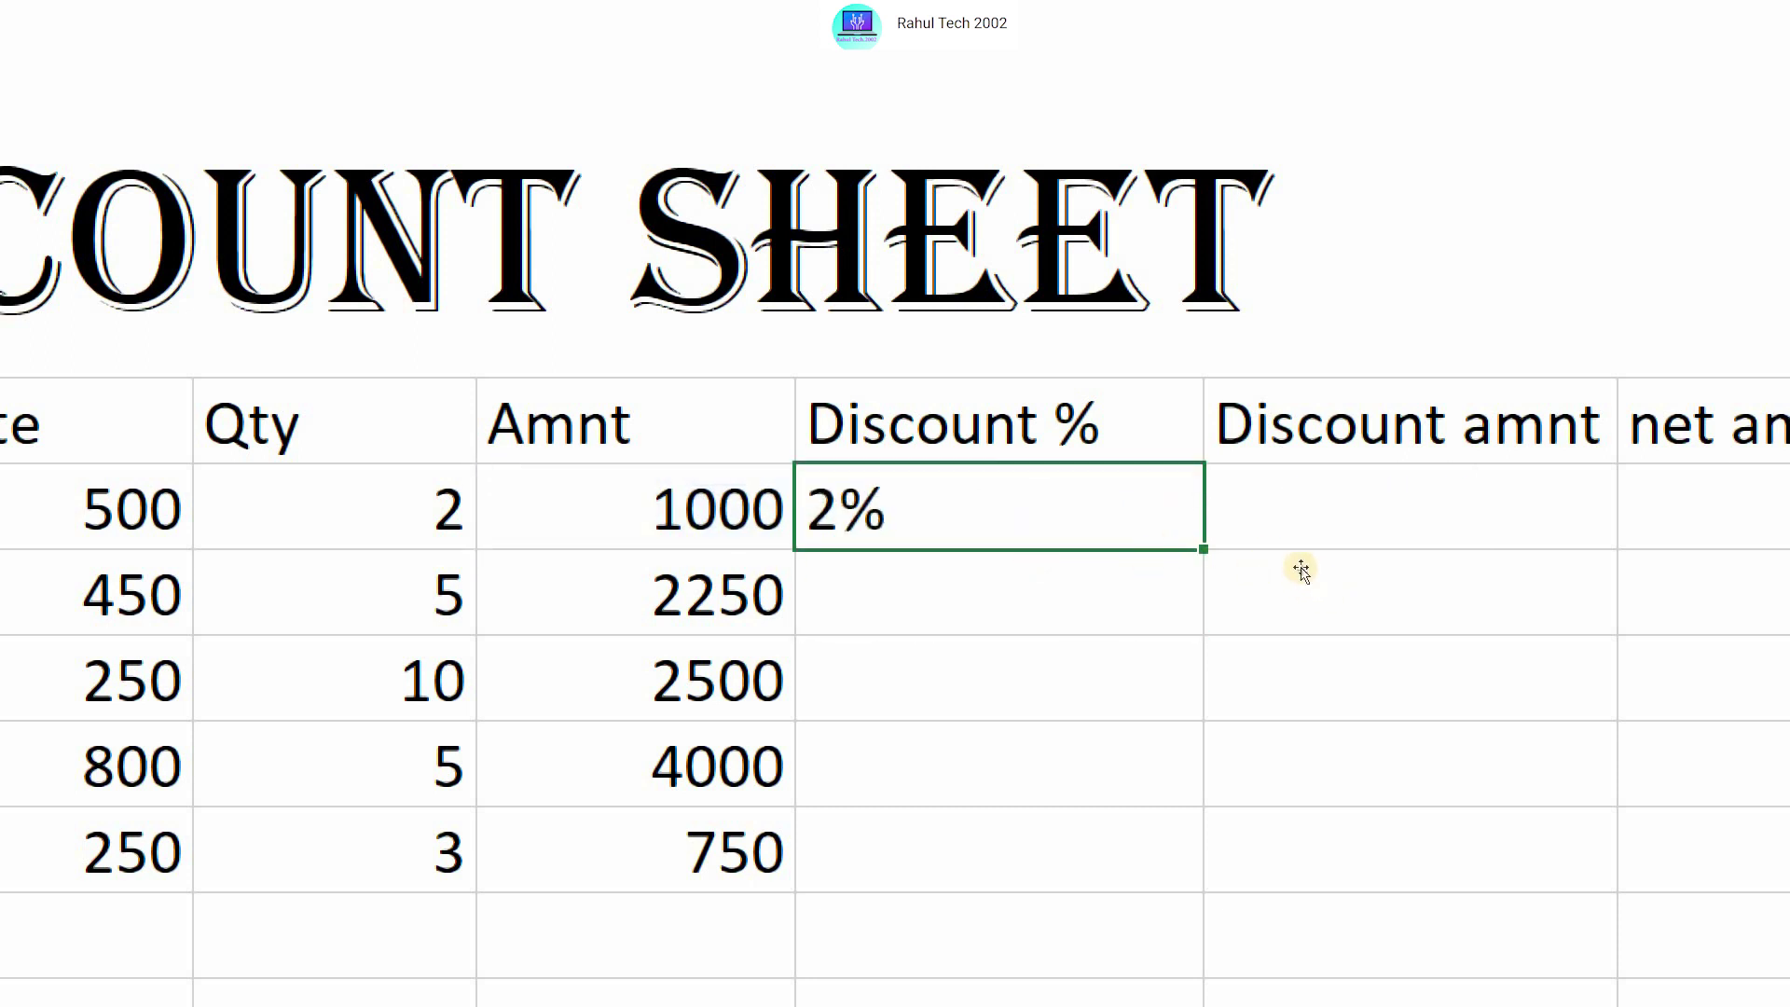
# Copy the J7 discount formula down to J11, giving 2%, 25%, 25%, 25% and 2%
pyautogui.moveTo(1297, 692); pyautogui.dragTo(1194, 858)
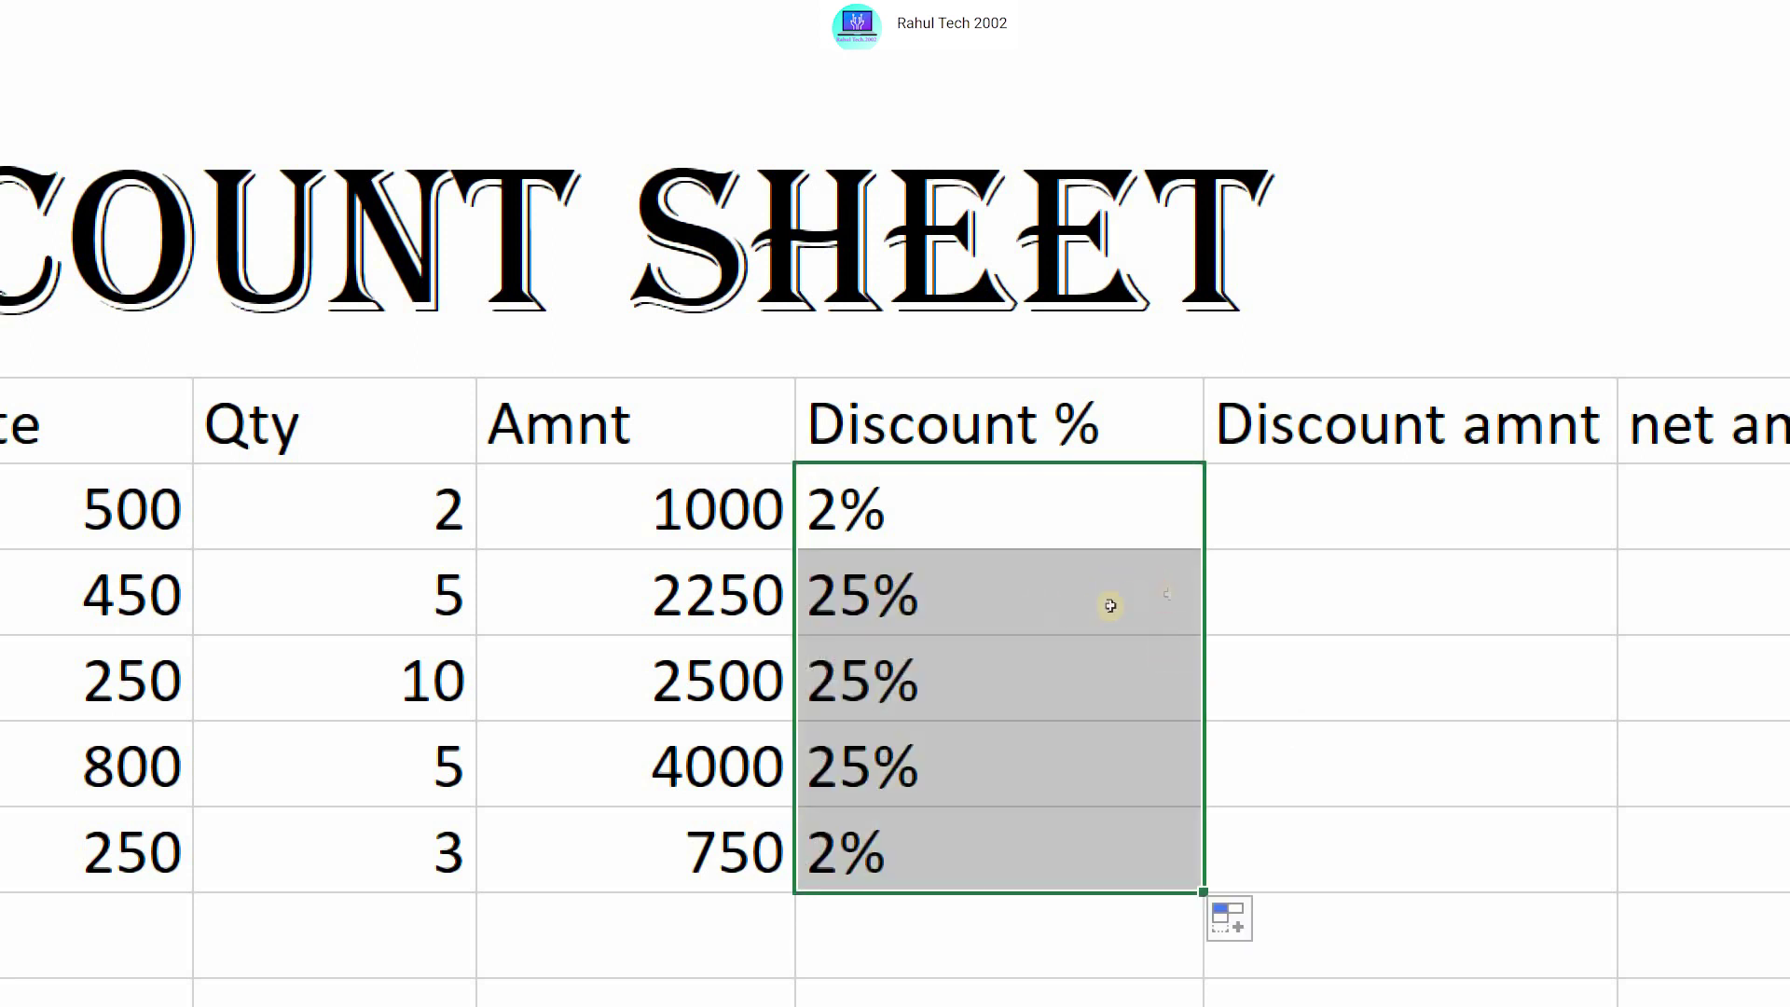
pyautogui.click(1110, 606)
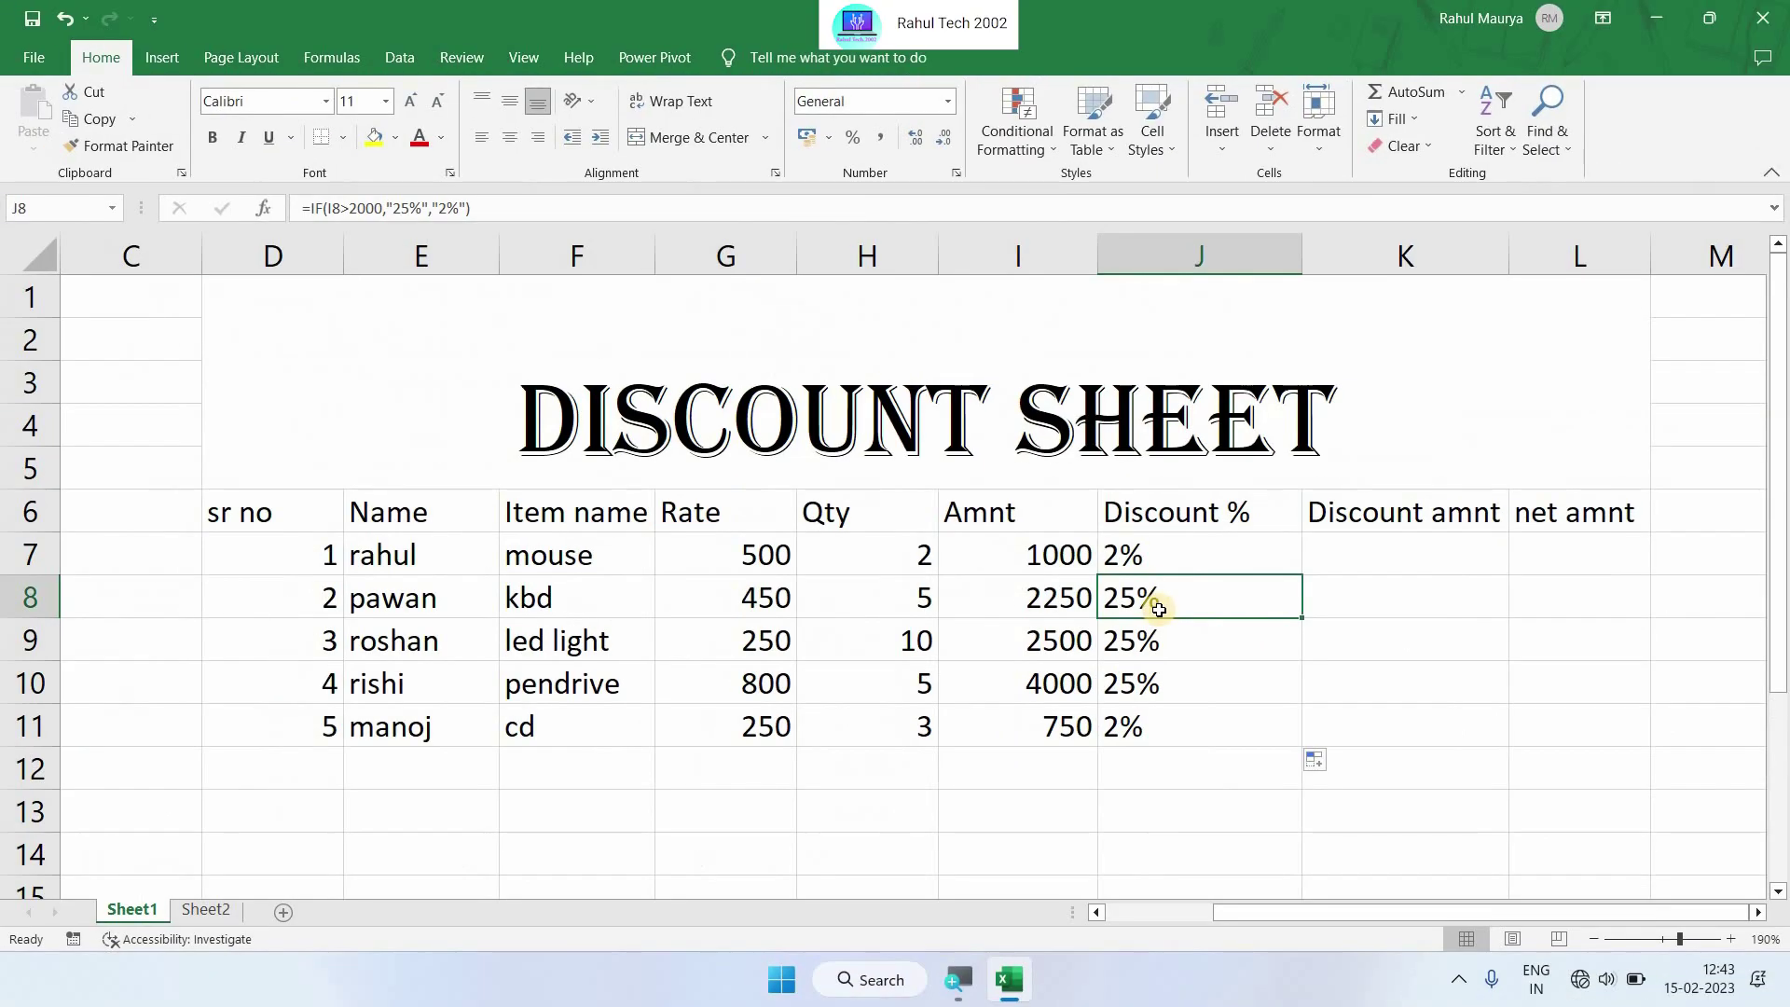
pyautogui.click(1386, 555)
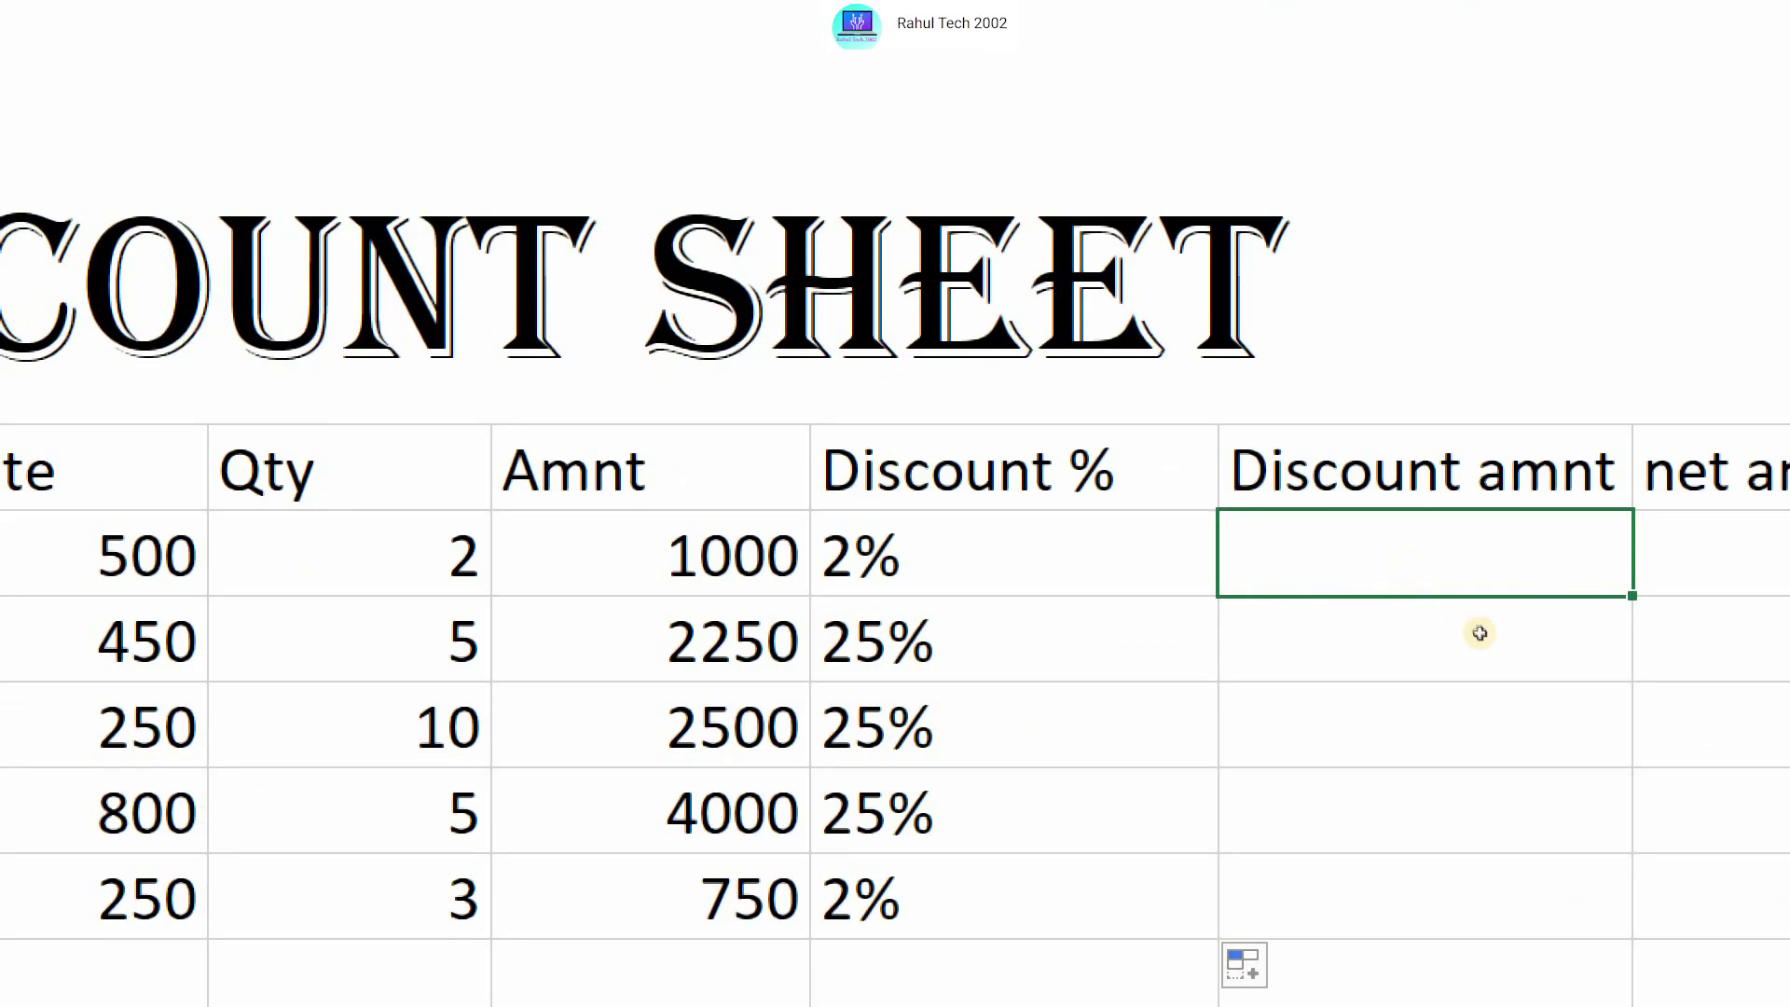
# Enter =I7*J7 in K7 and fill it to K11, giving 20, 562.5, 625, 1000 and 15
pyautogui.click(1172, 559)
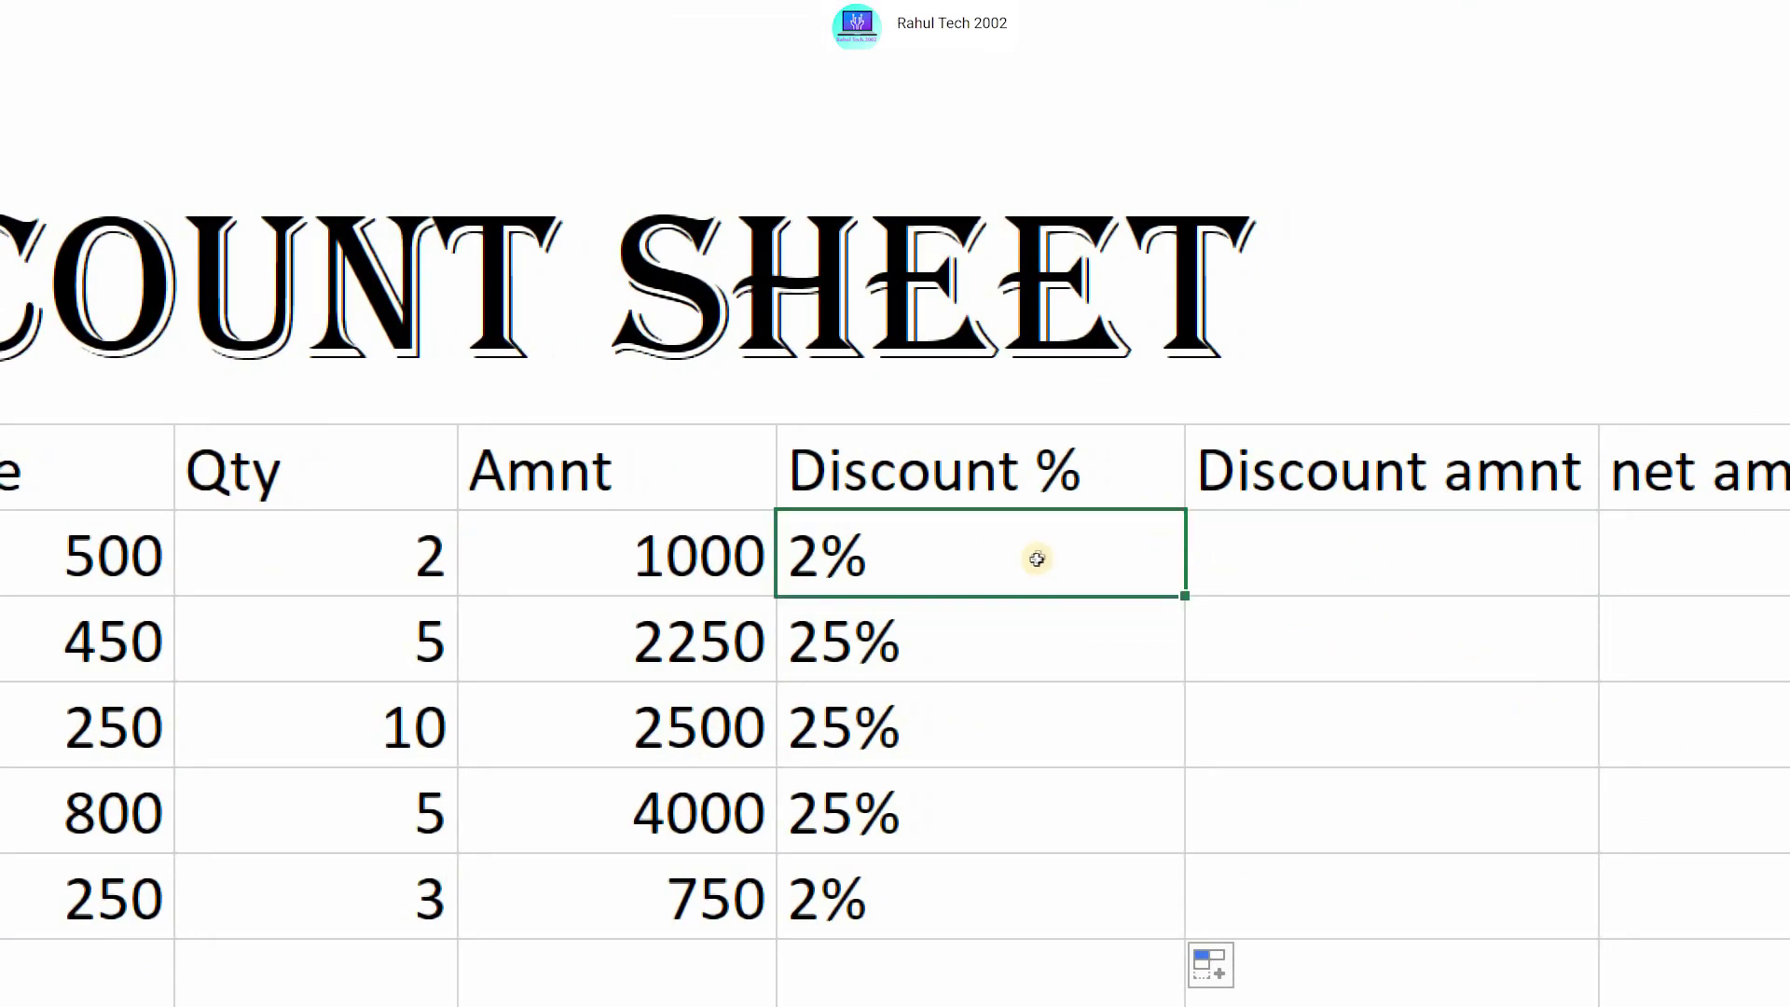
pyautogui.press('Left')
pyautogui.click(1362, 548)
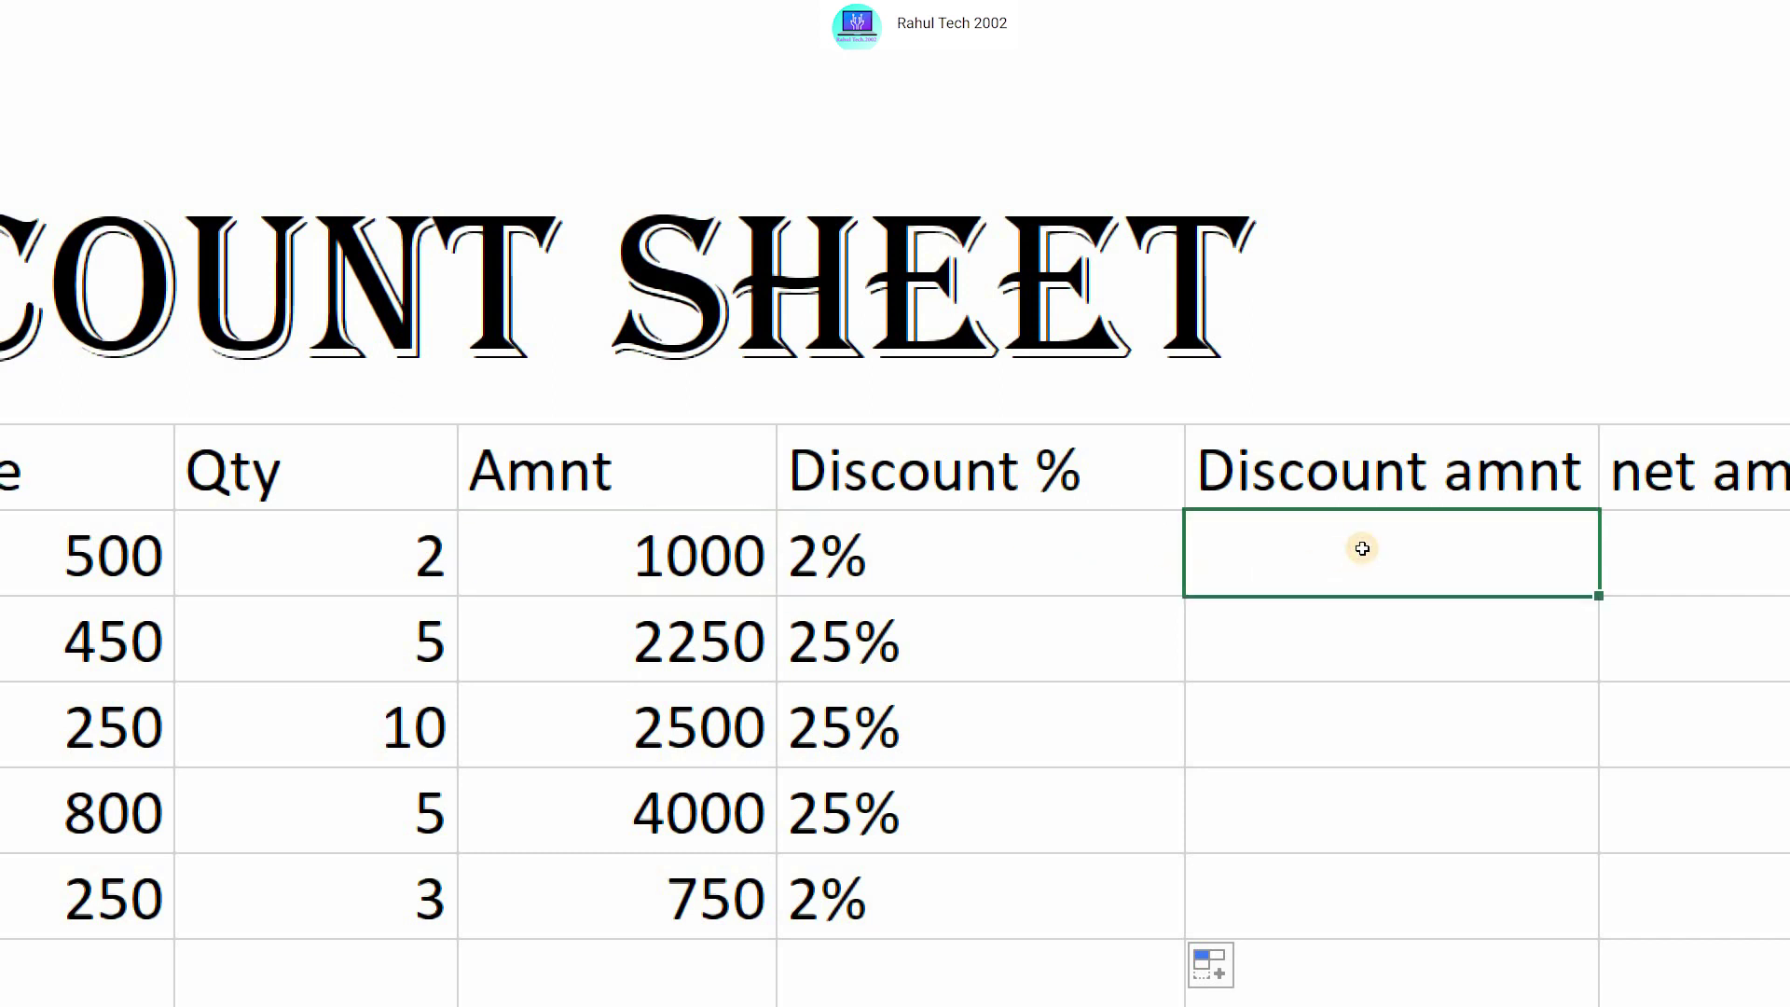
pyautogui.write('=')
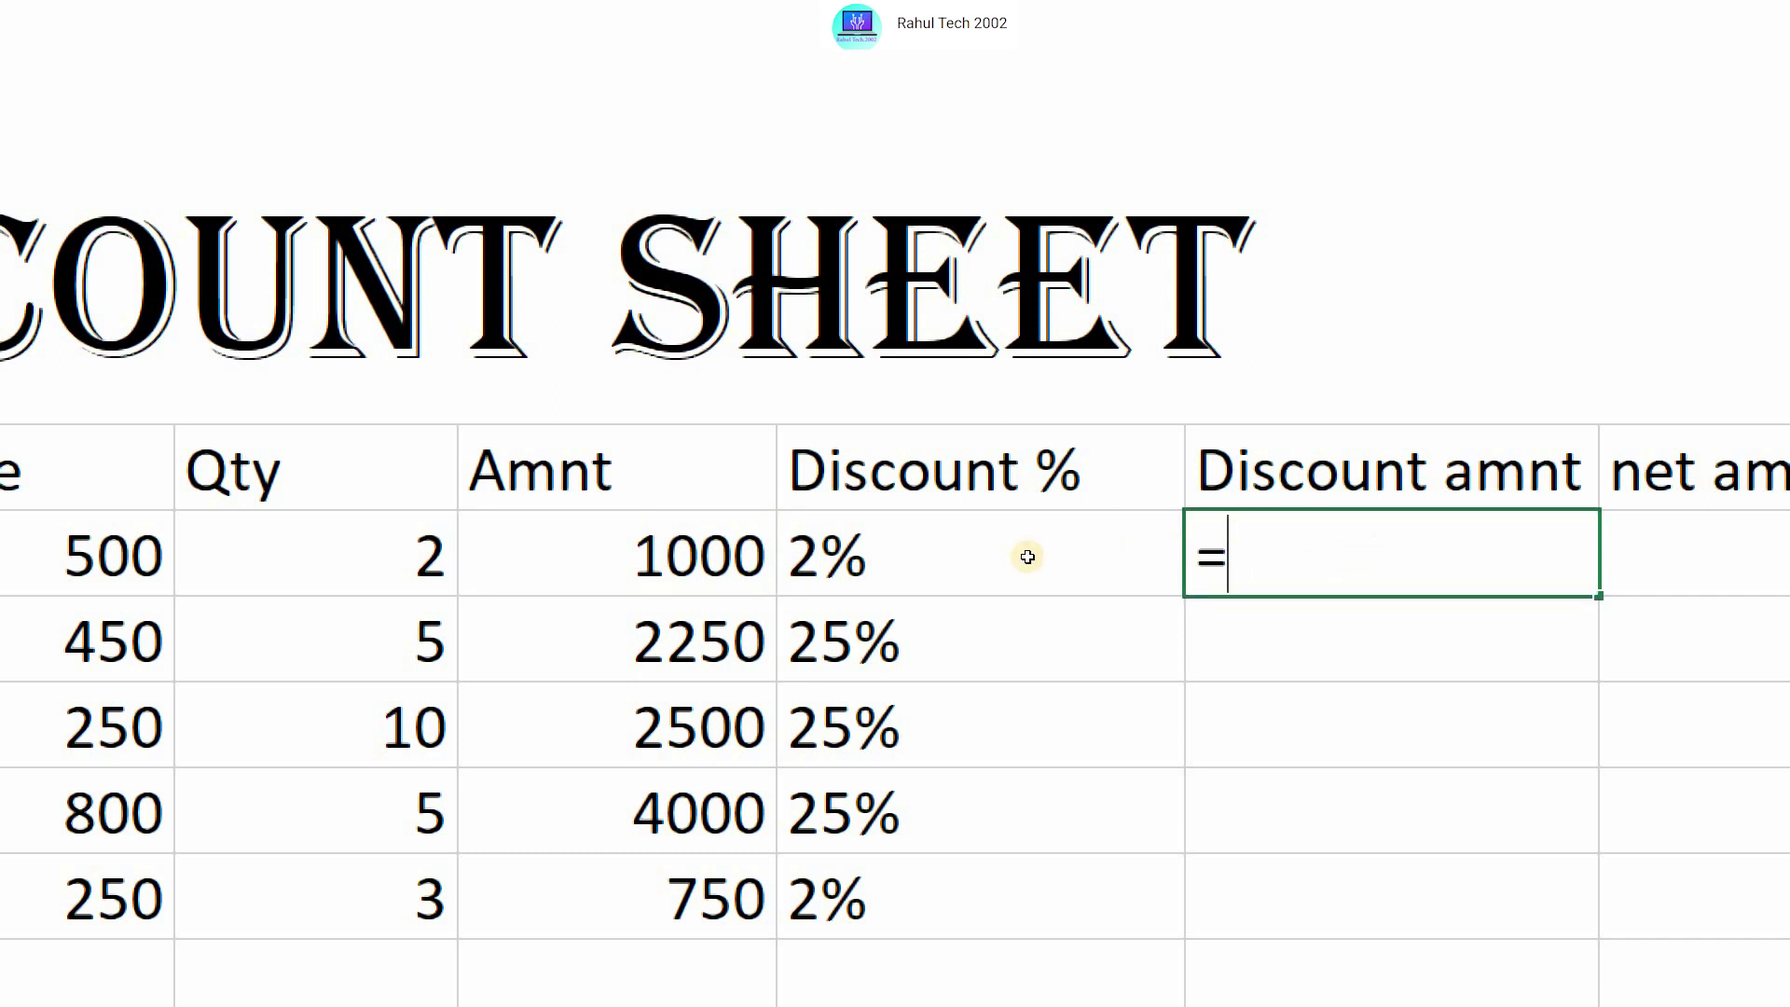
pyautogui.press('Left')
pyautogui.press('Left')
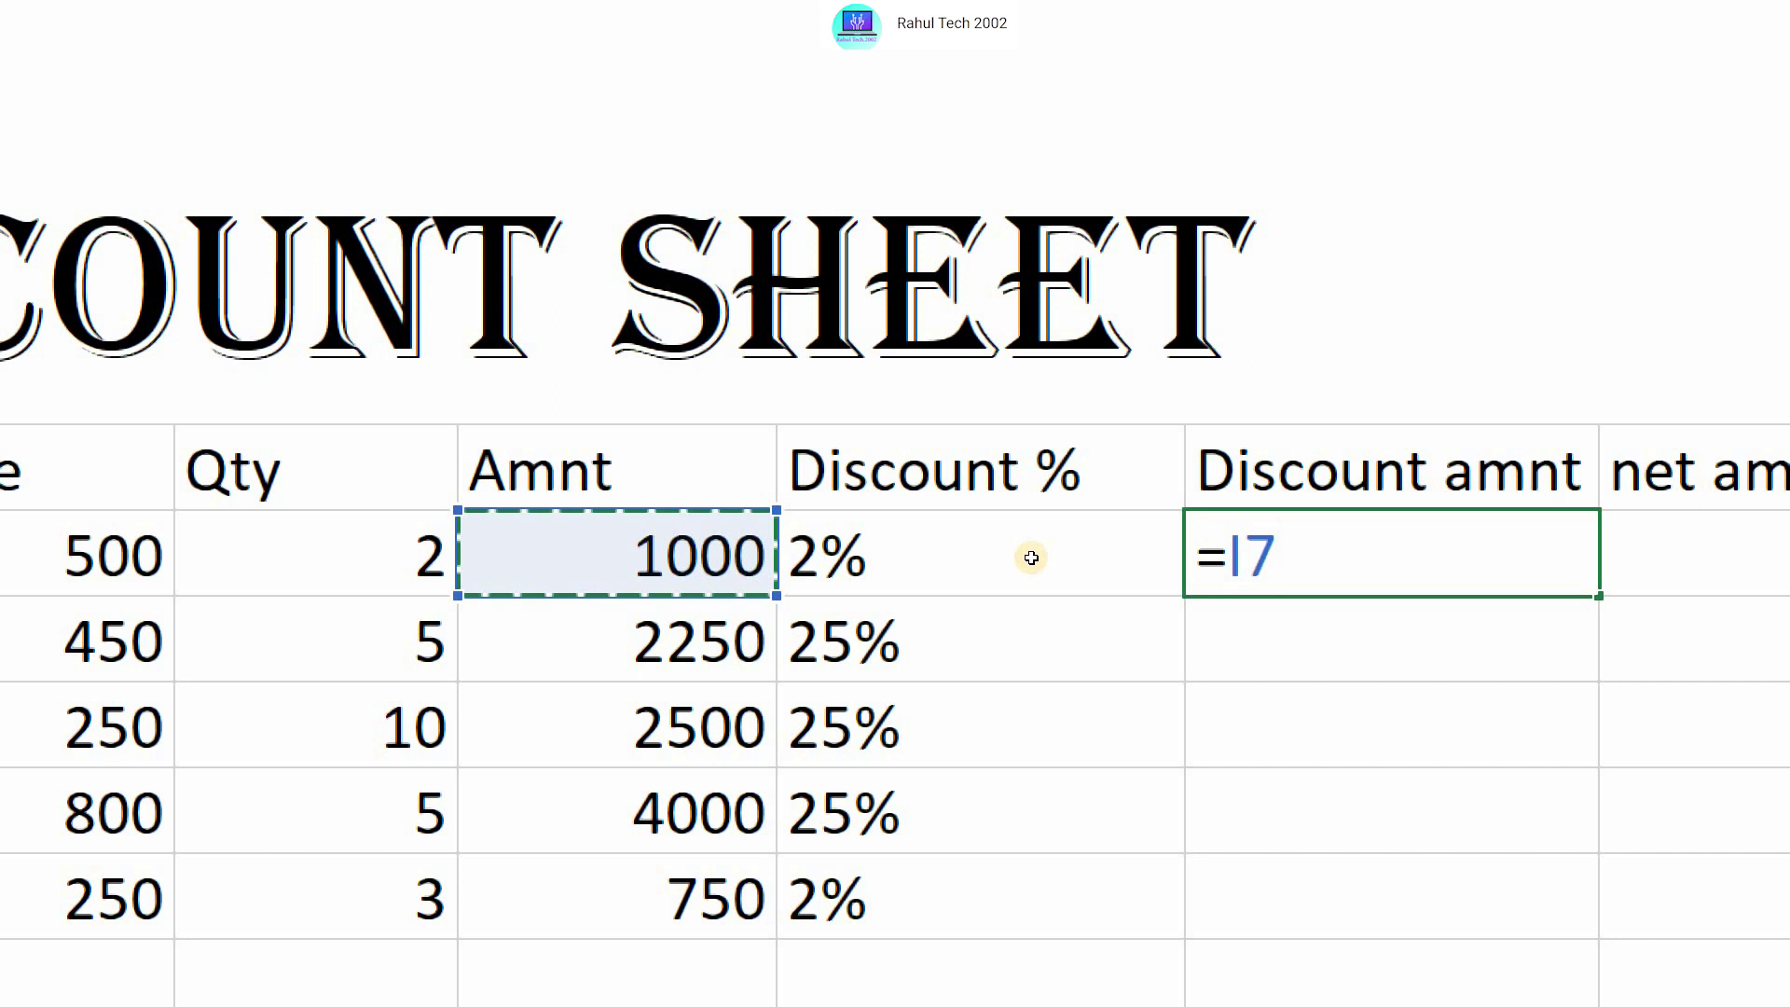
pyautogui.write('*')
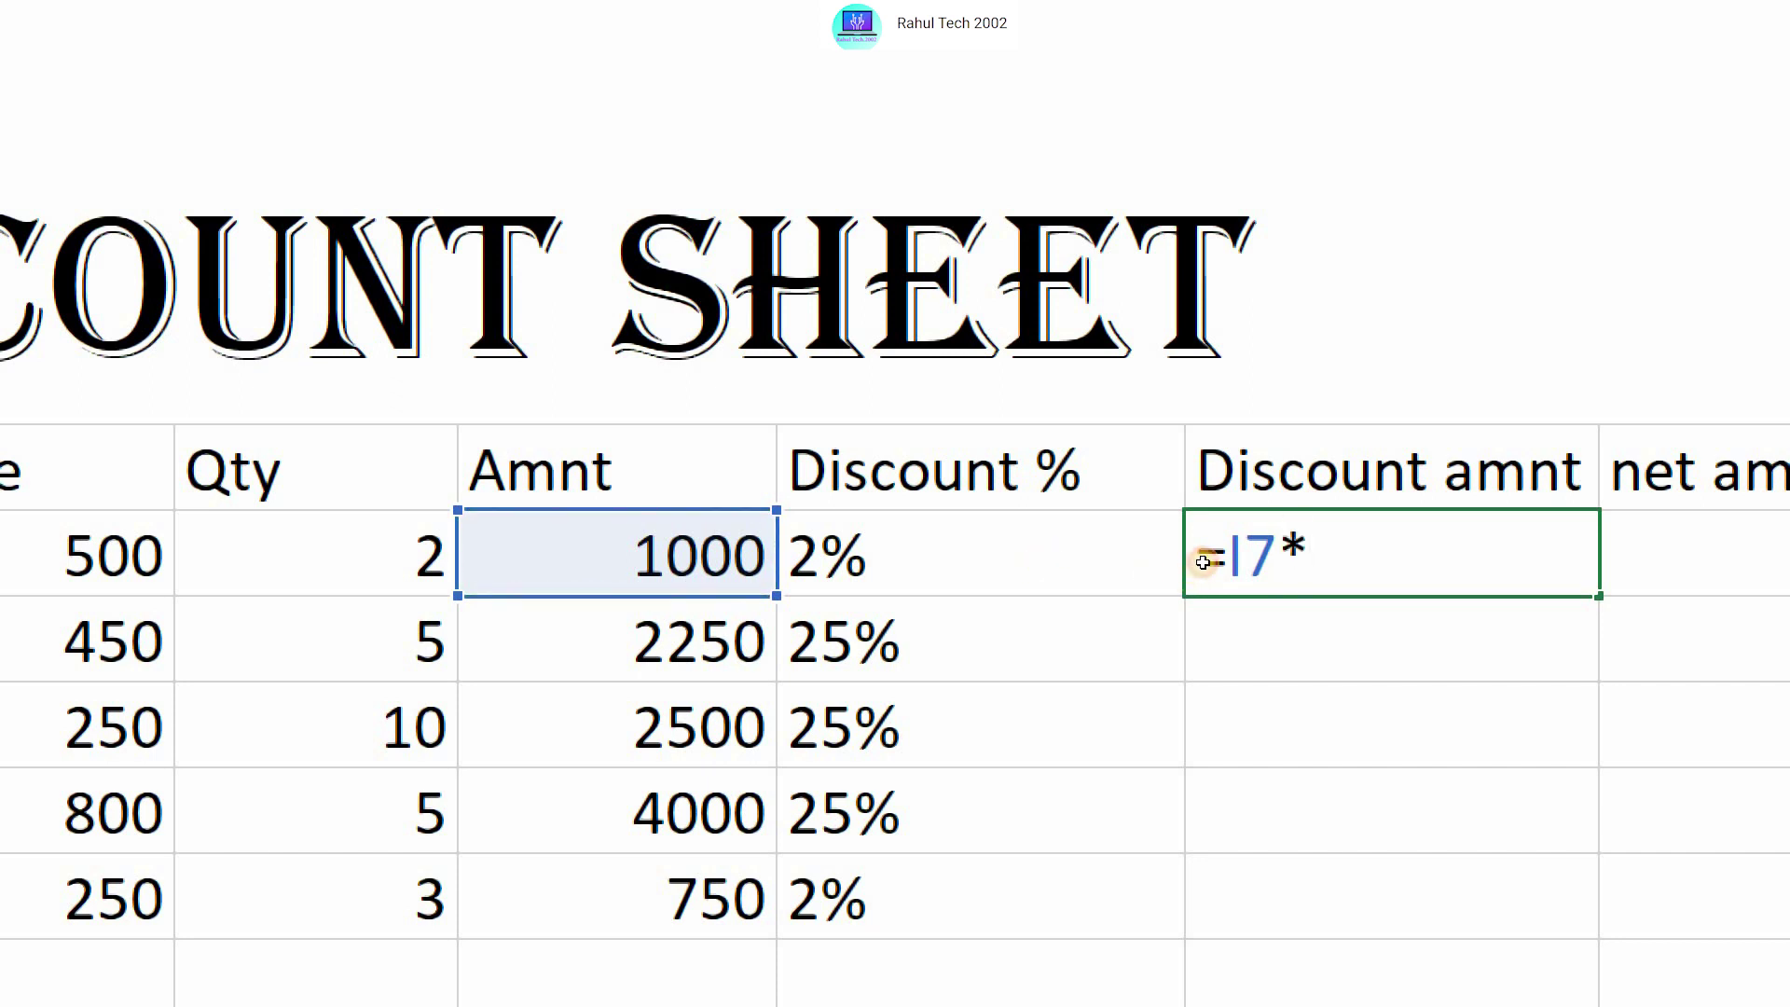
pyautogui.press('Left')
pyautogui.press('Return')
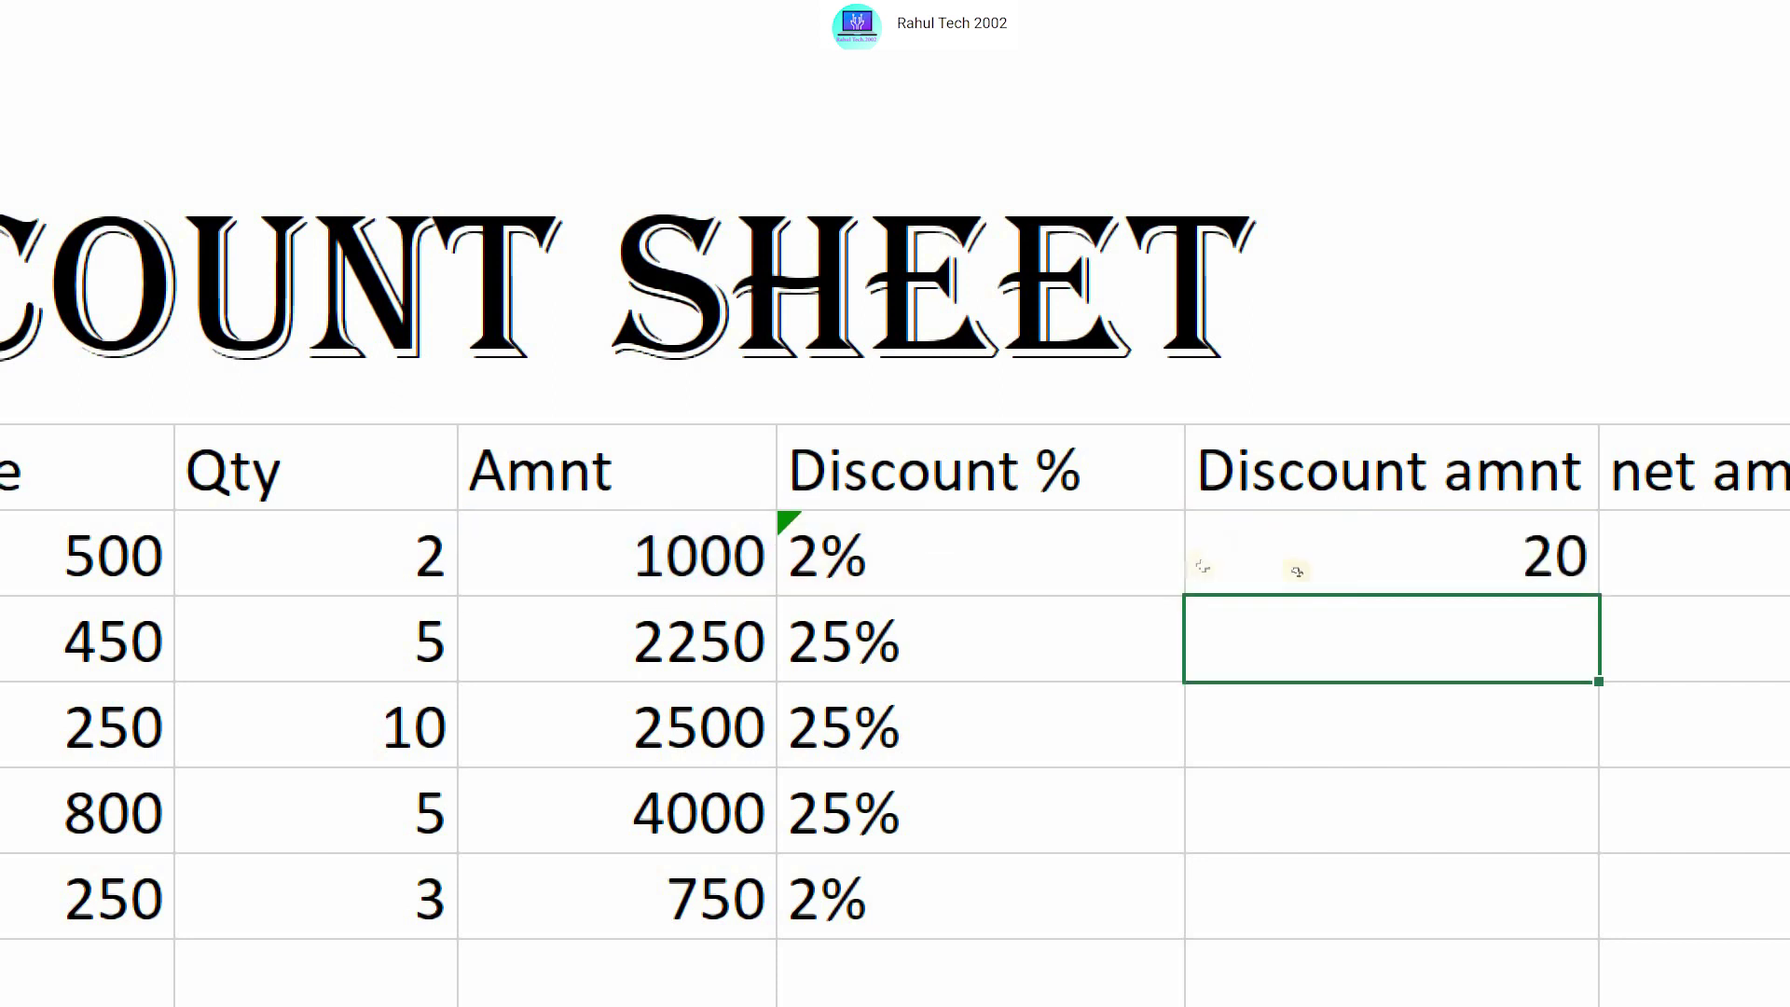
pyautogui.click(1519, 566)
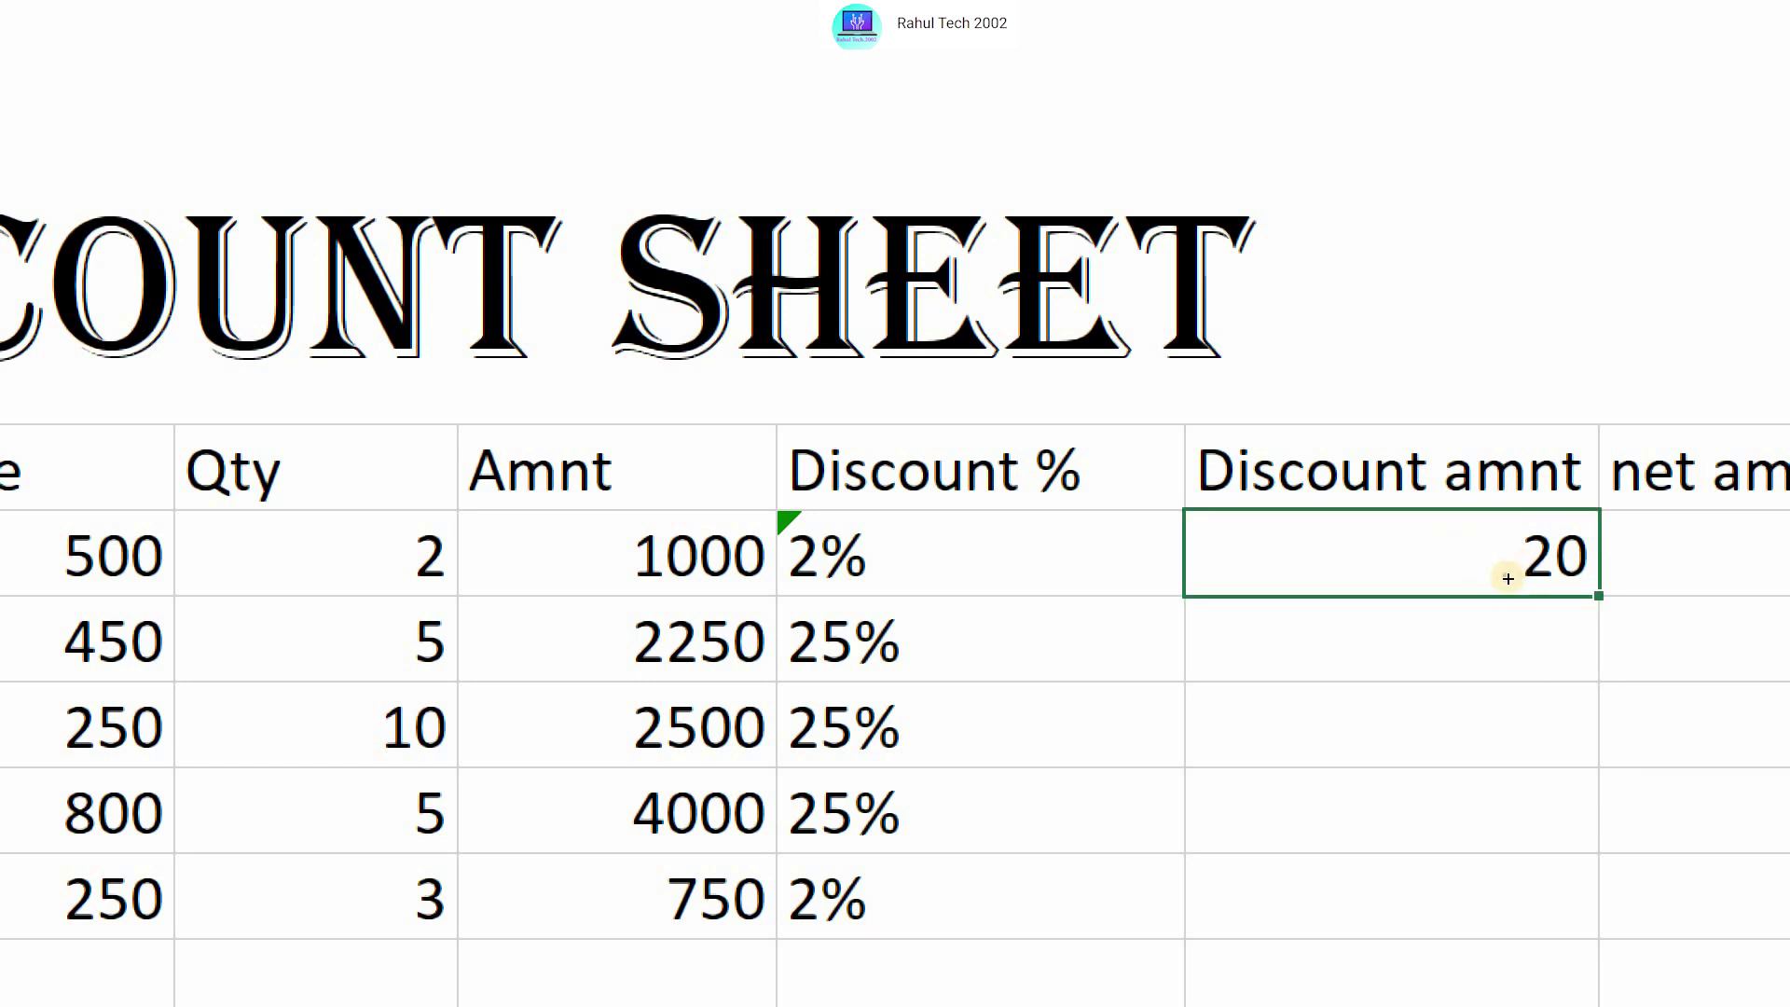
pyautogui.moveTo(1508, 579); pyautogui.dragTo(1492, 895)
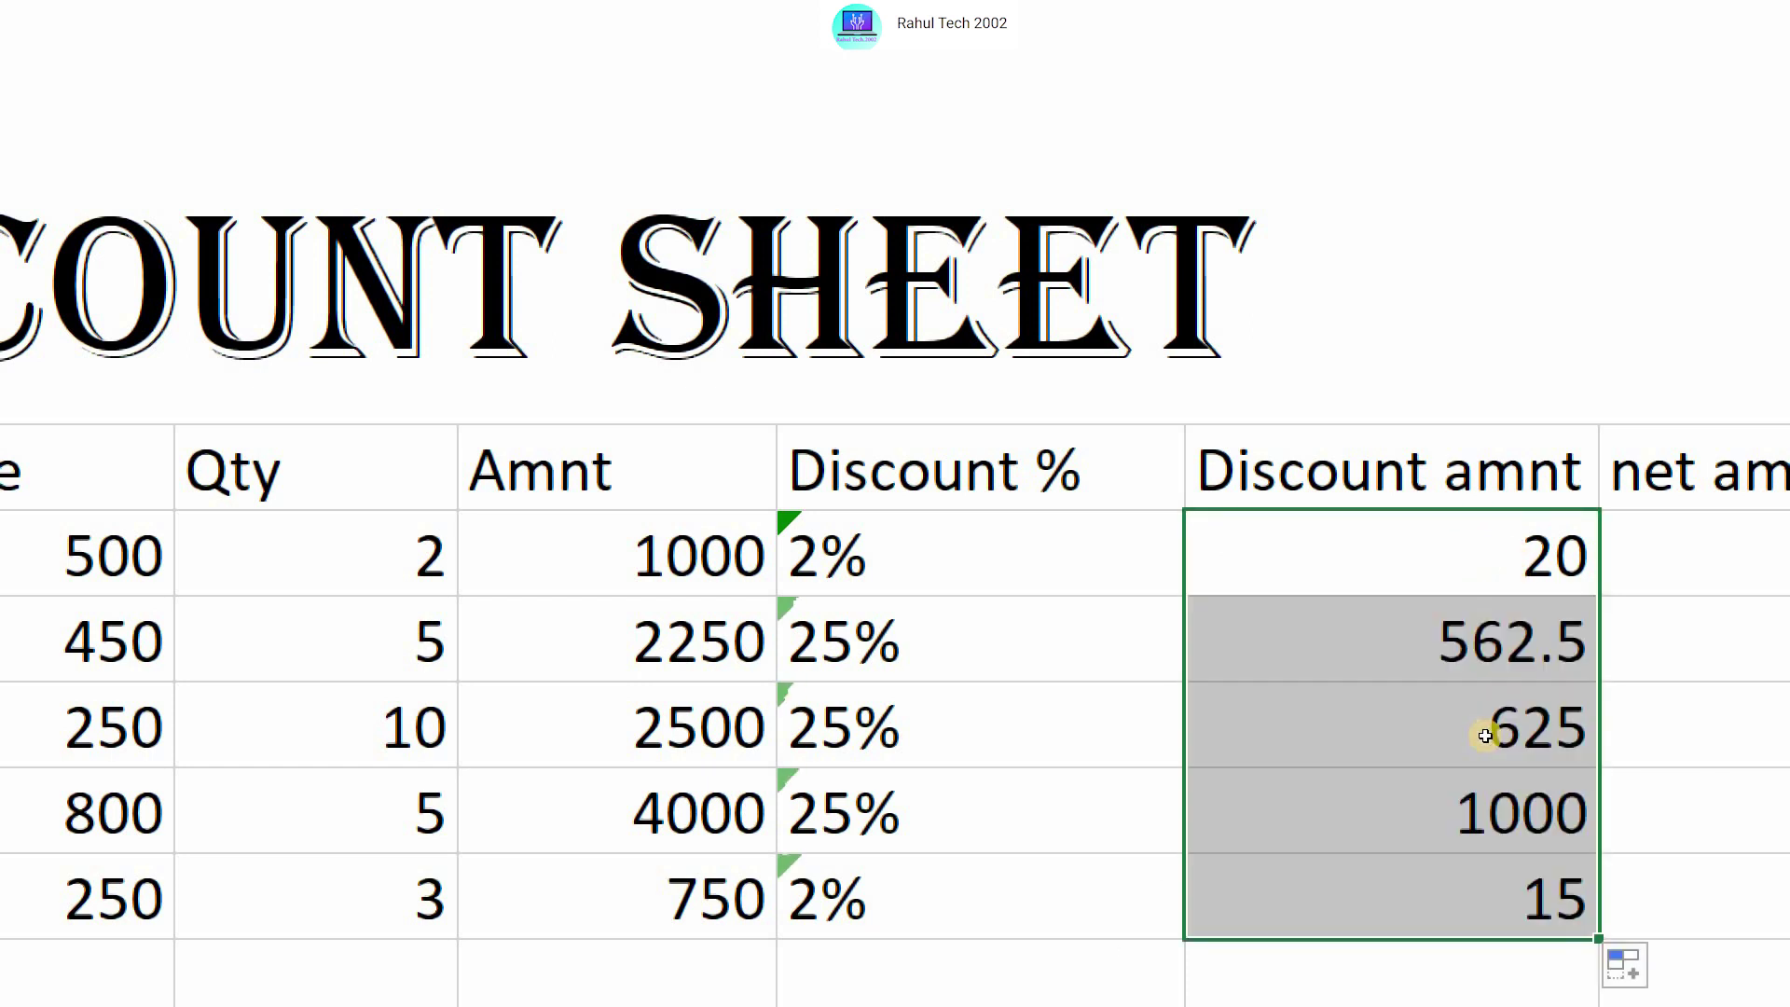
# Select J7:J11 and choose Ignore Error for their inconsistent-formula warnings
pyautogui.press('Left')
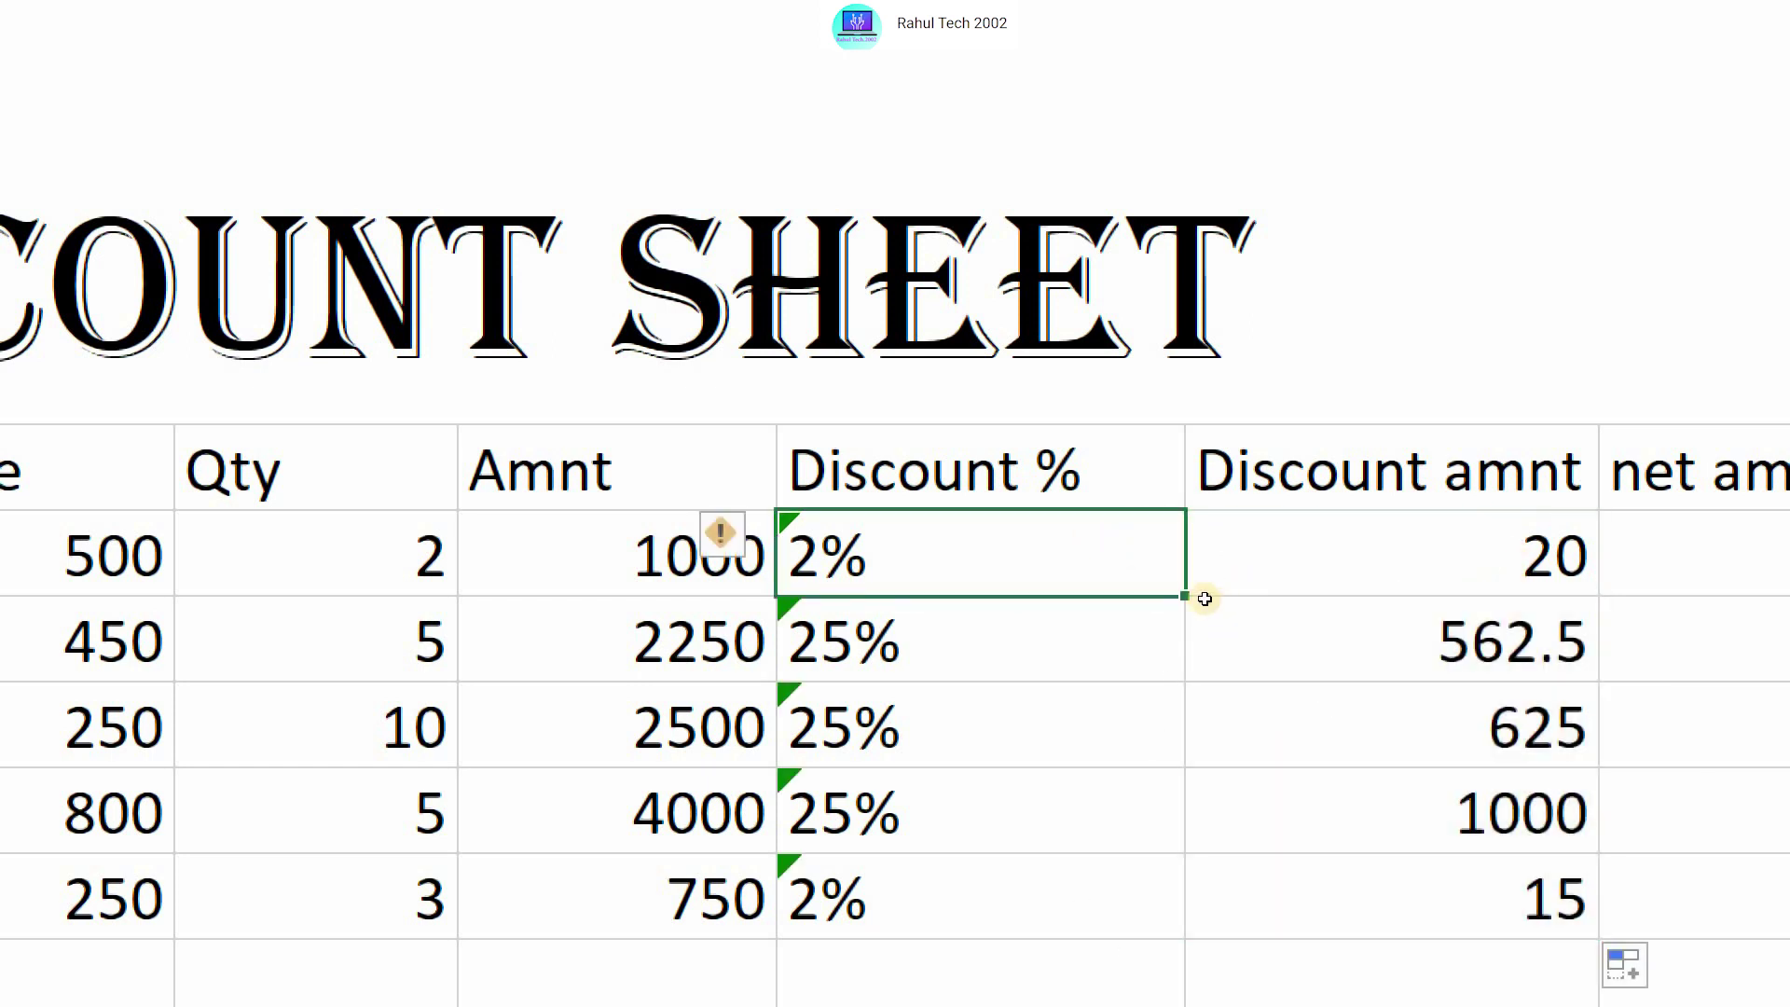
pyautogui.press('Down')
pyautogui.press('Down')
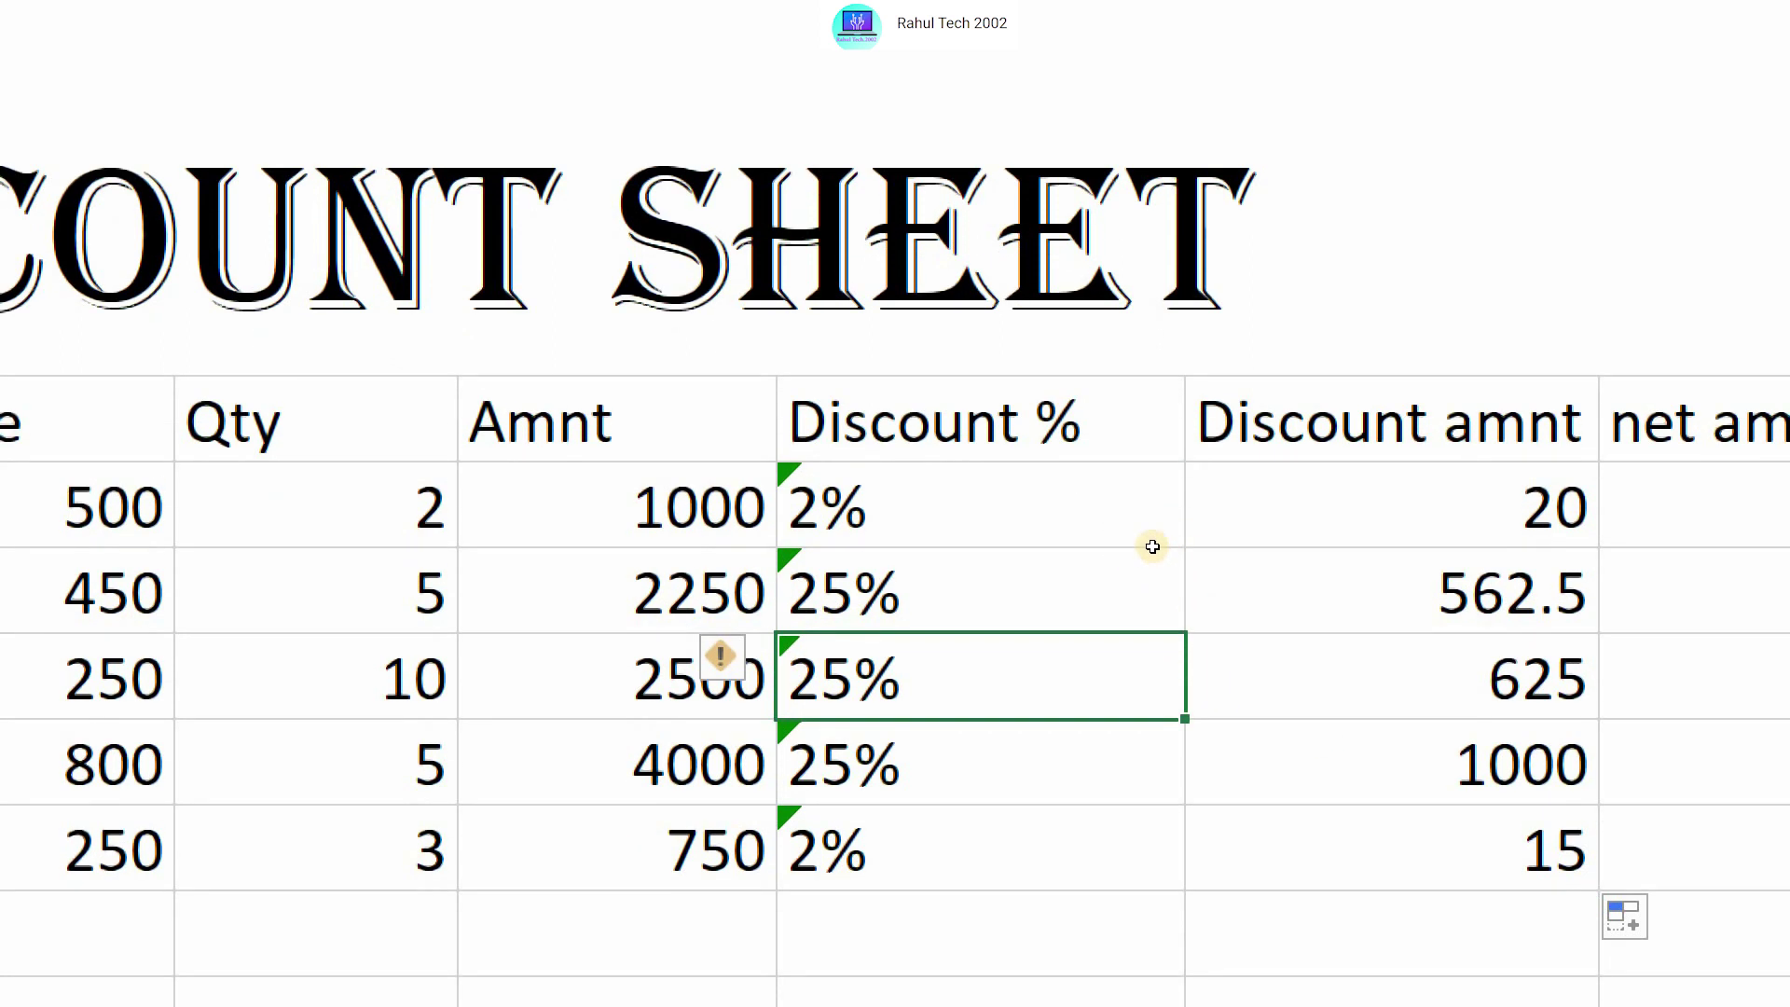
pyautogui.press('Up')
pyautogui.press('Up')
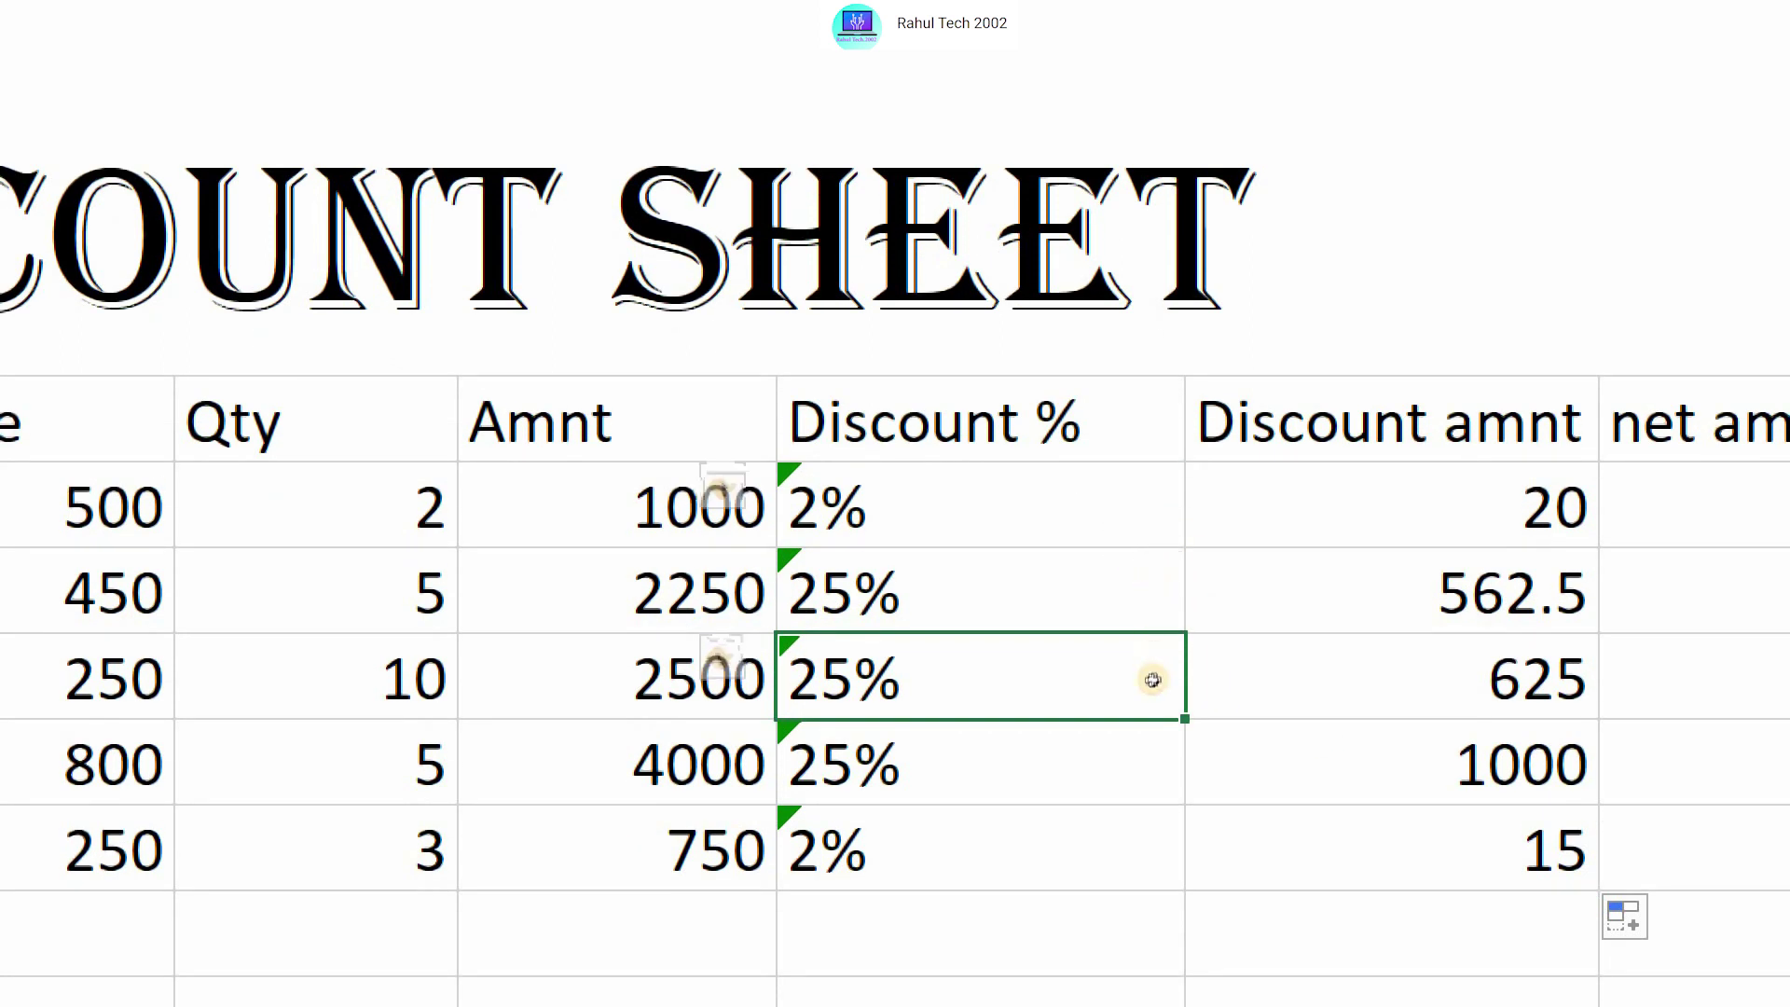
pyautogui.hotkey('shift', 'Down')
pyautogui.hotkey('shift', 'Down')
pyautogui.hotkey('shift', 'Down')
pyautogui.hotkey('shift', 'Down')
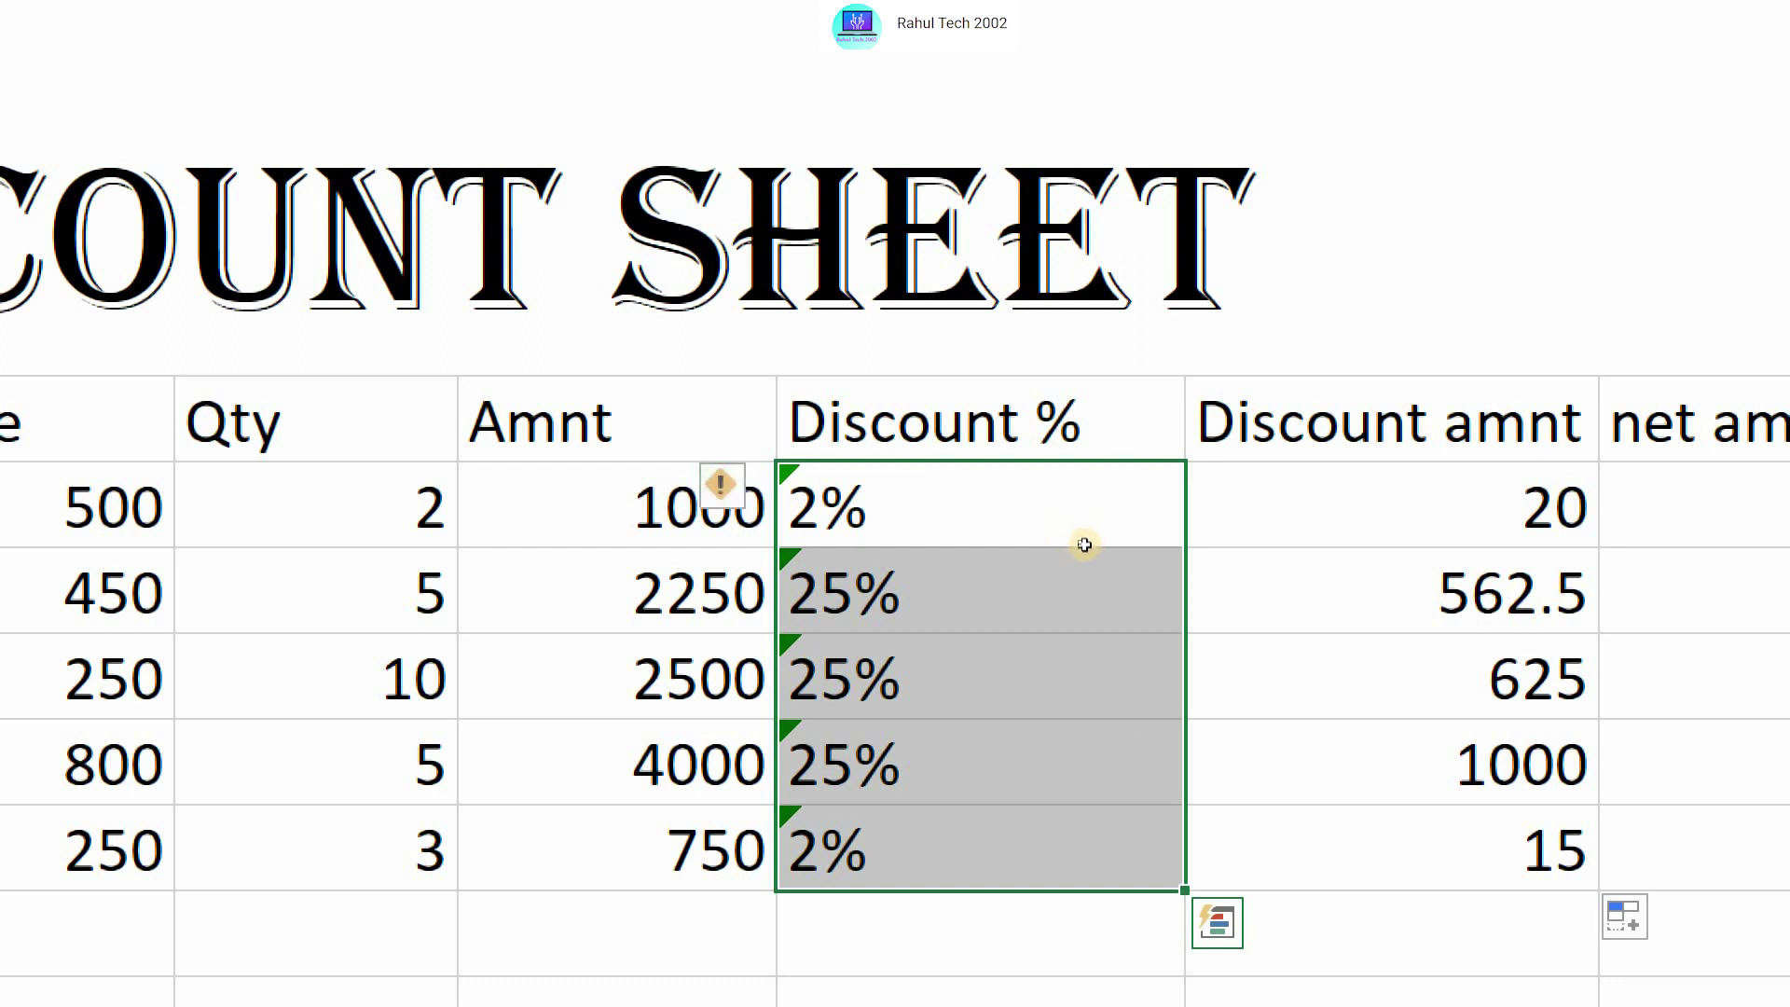
pyautogui.hotkey('alt', 'shift', 'F10')
pyautogui.press('Down')
pyautogui.press('Down')
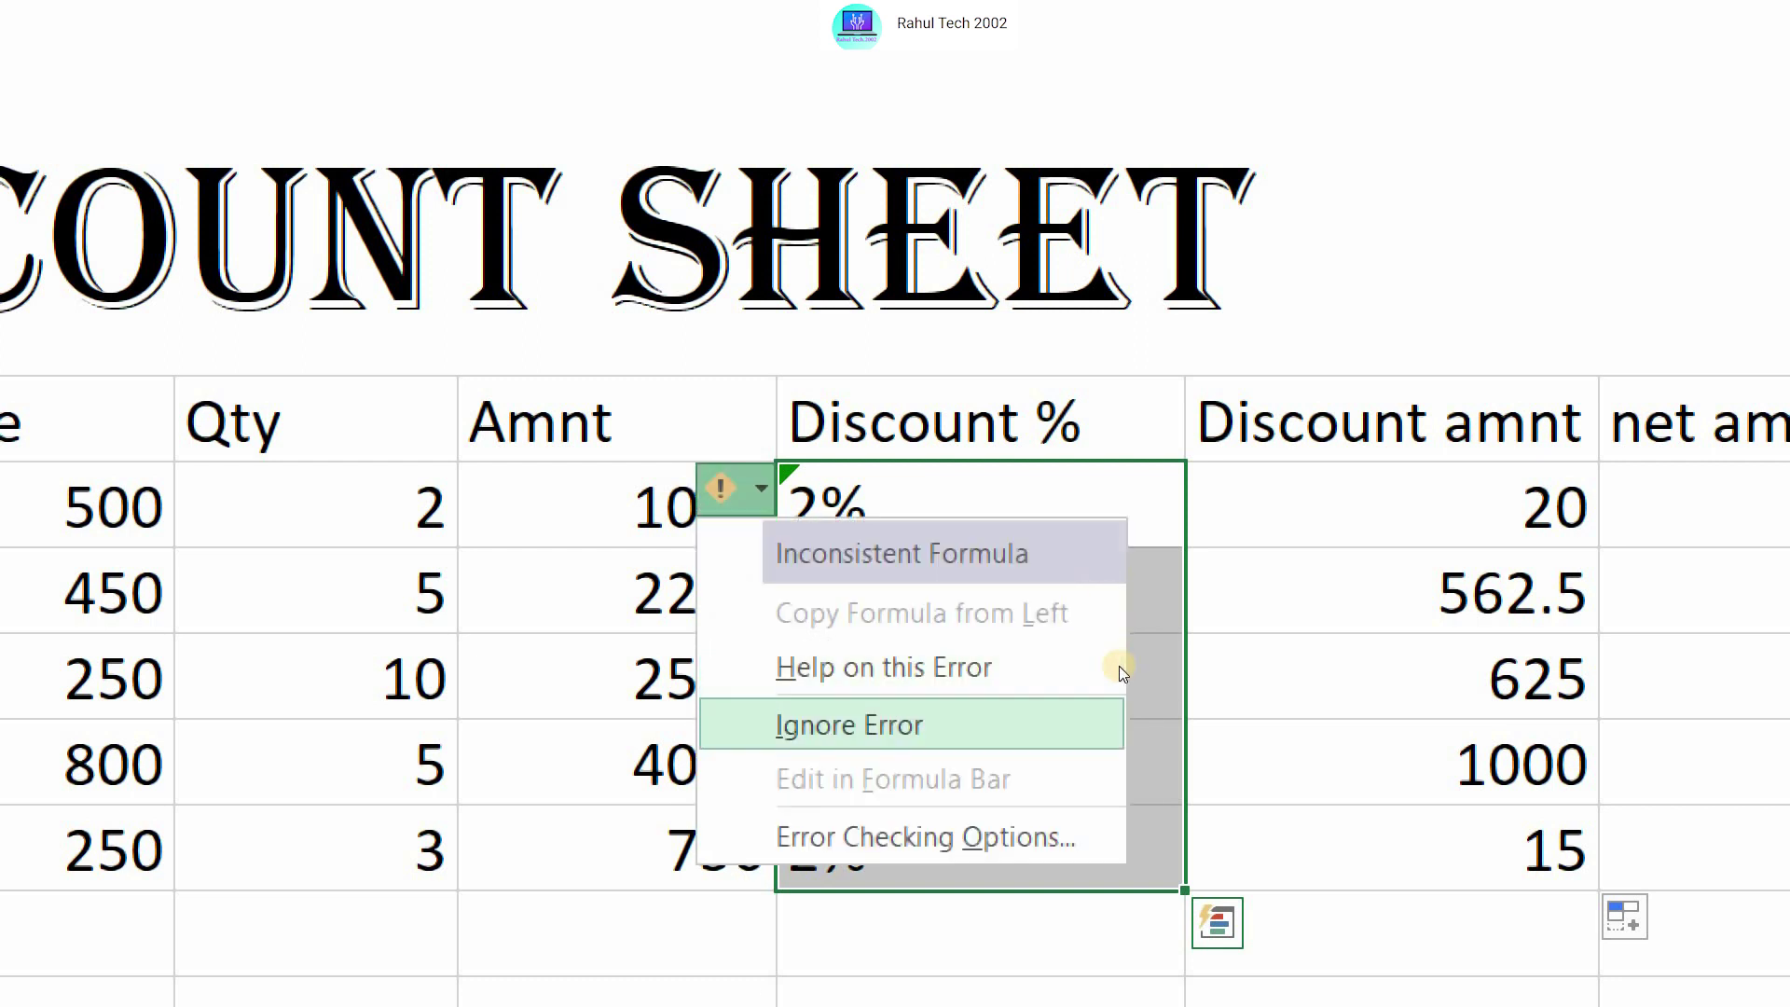
pyautogui.press('Return')
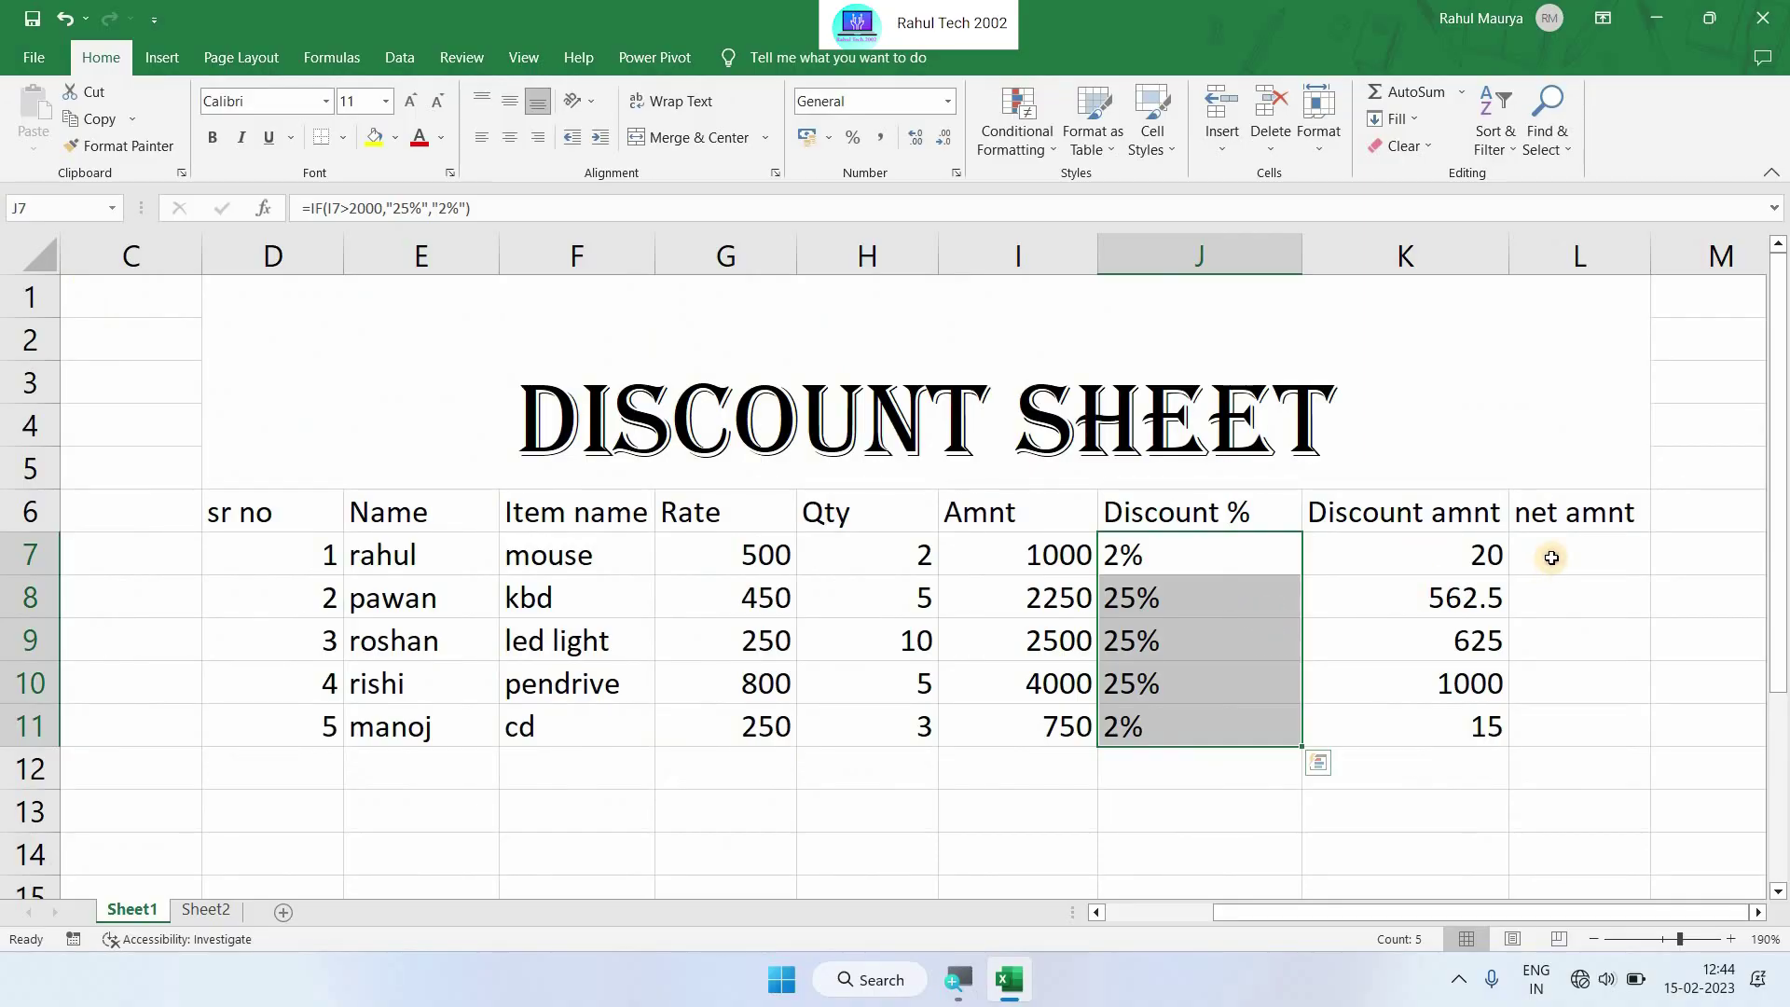
pyautogui.click(1551, 558)
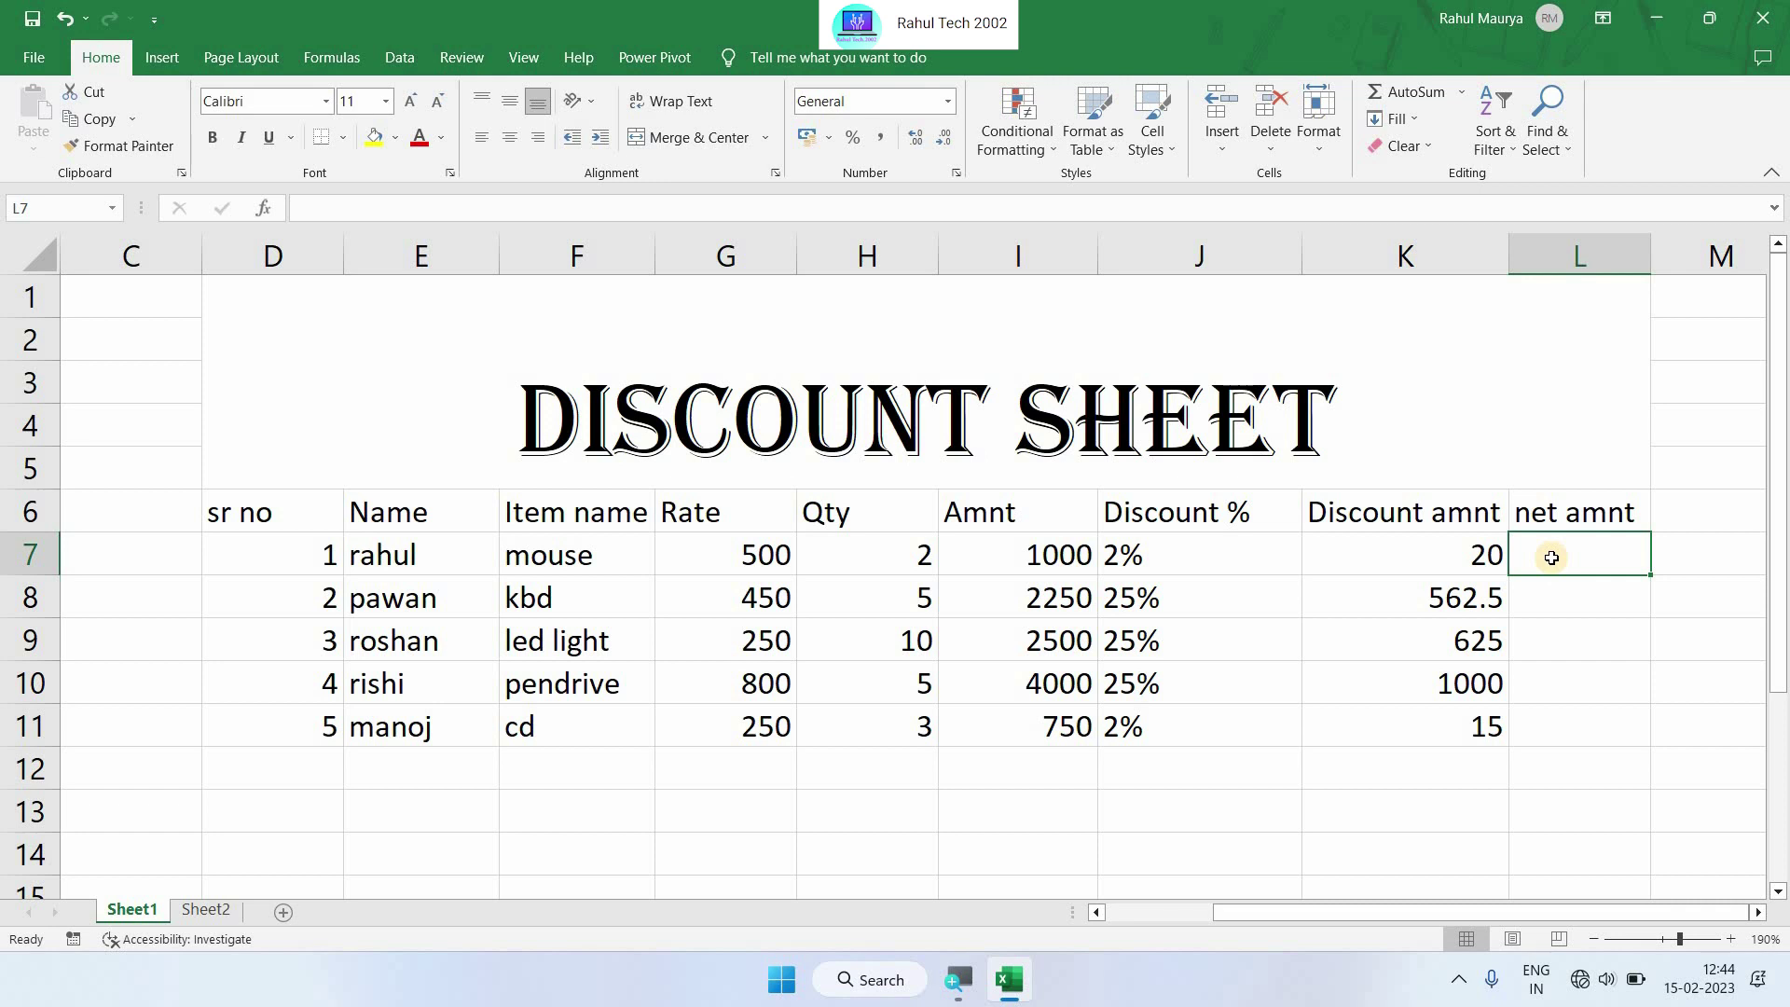
# Enter =I7-K7 in L7 and fill it to L11, giving 980, 1687.5, 1875, 3000 and 735
pyautogui.write('=')
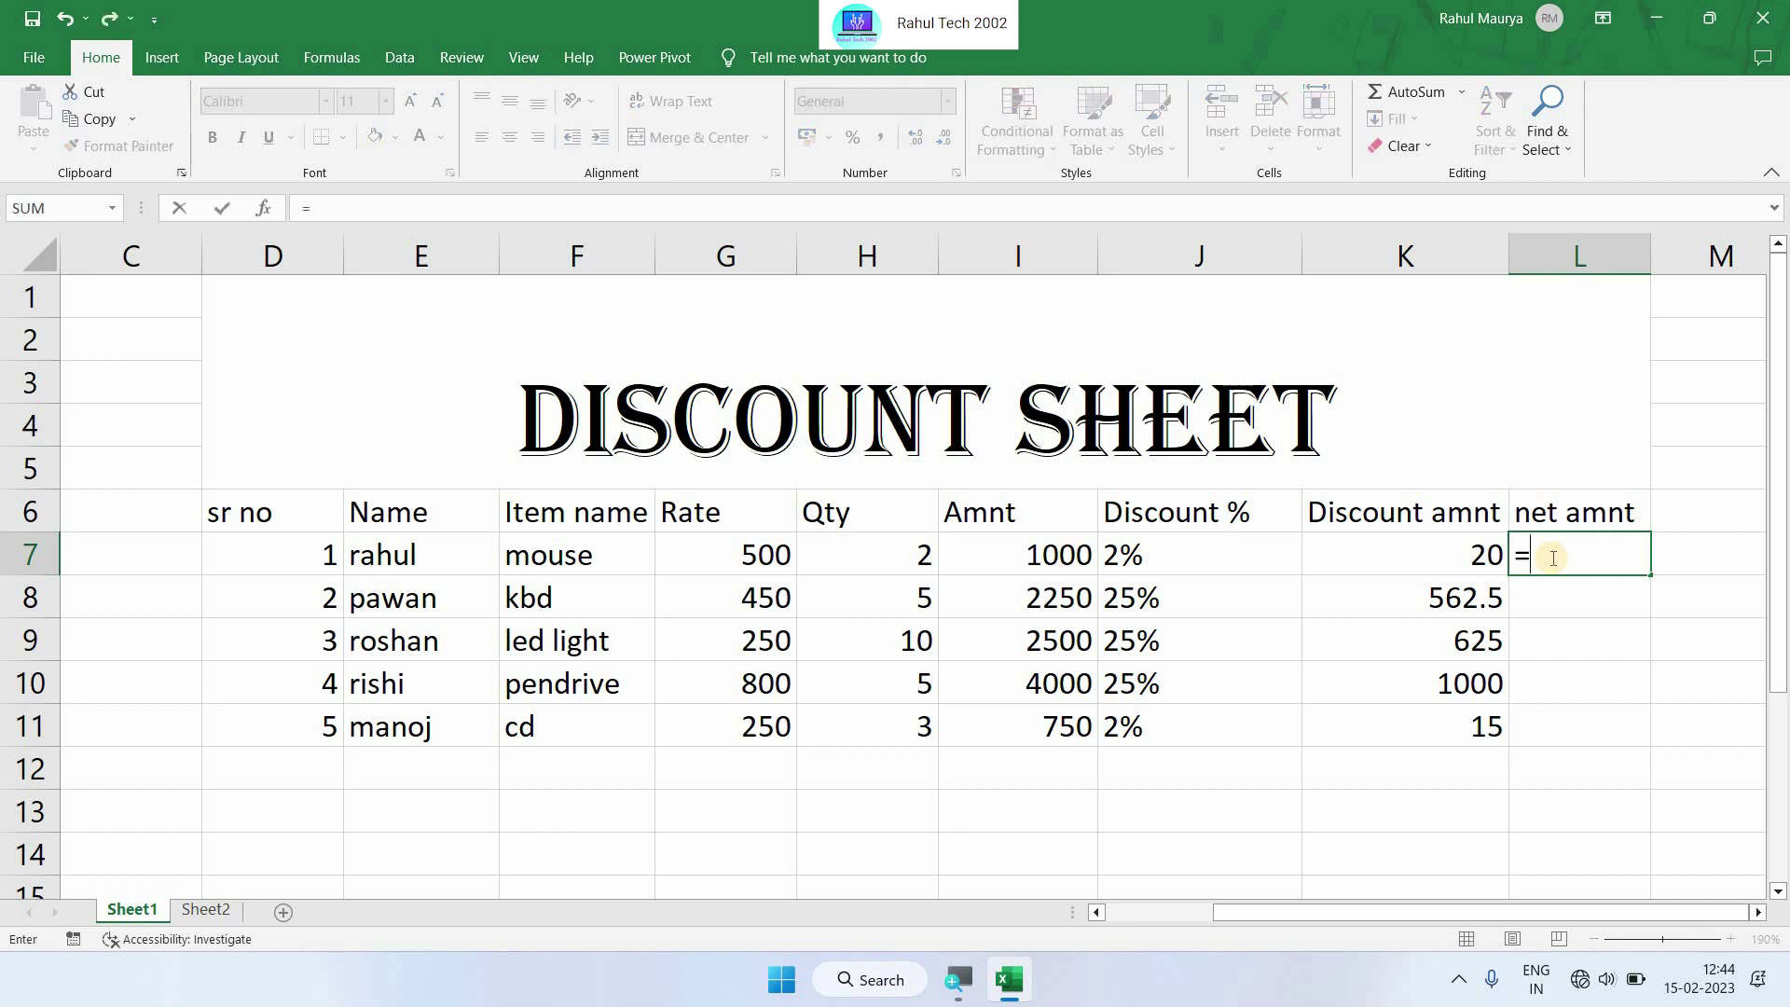
pyautogui.click(1035, 564)
pyautogui.write('-')
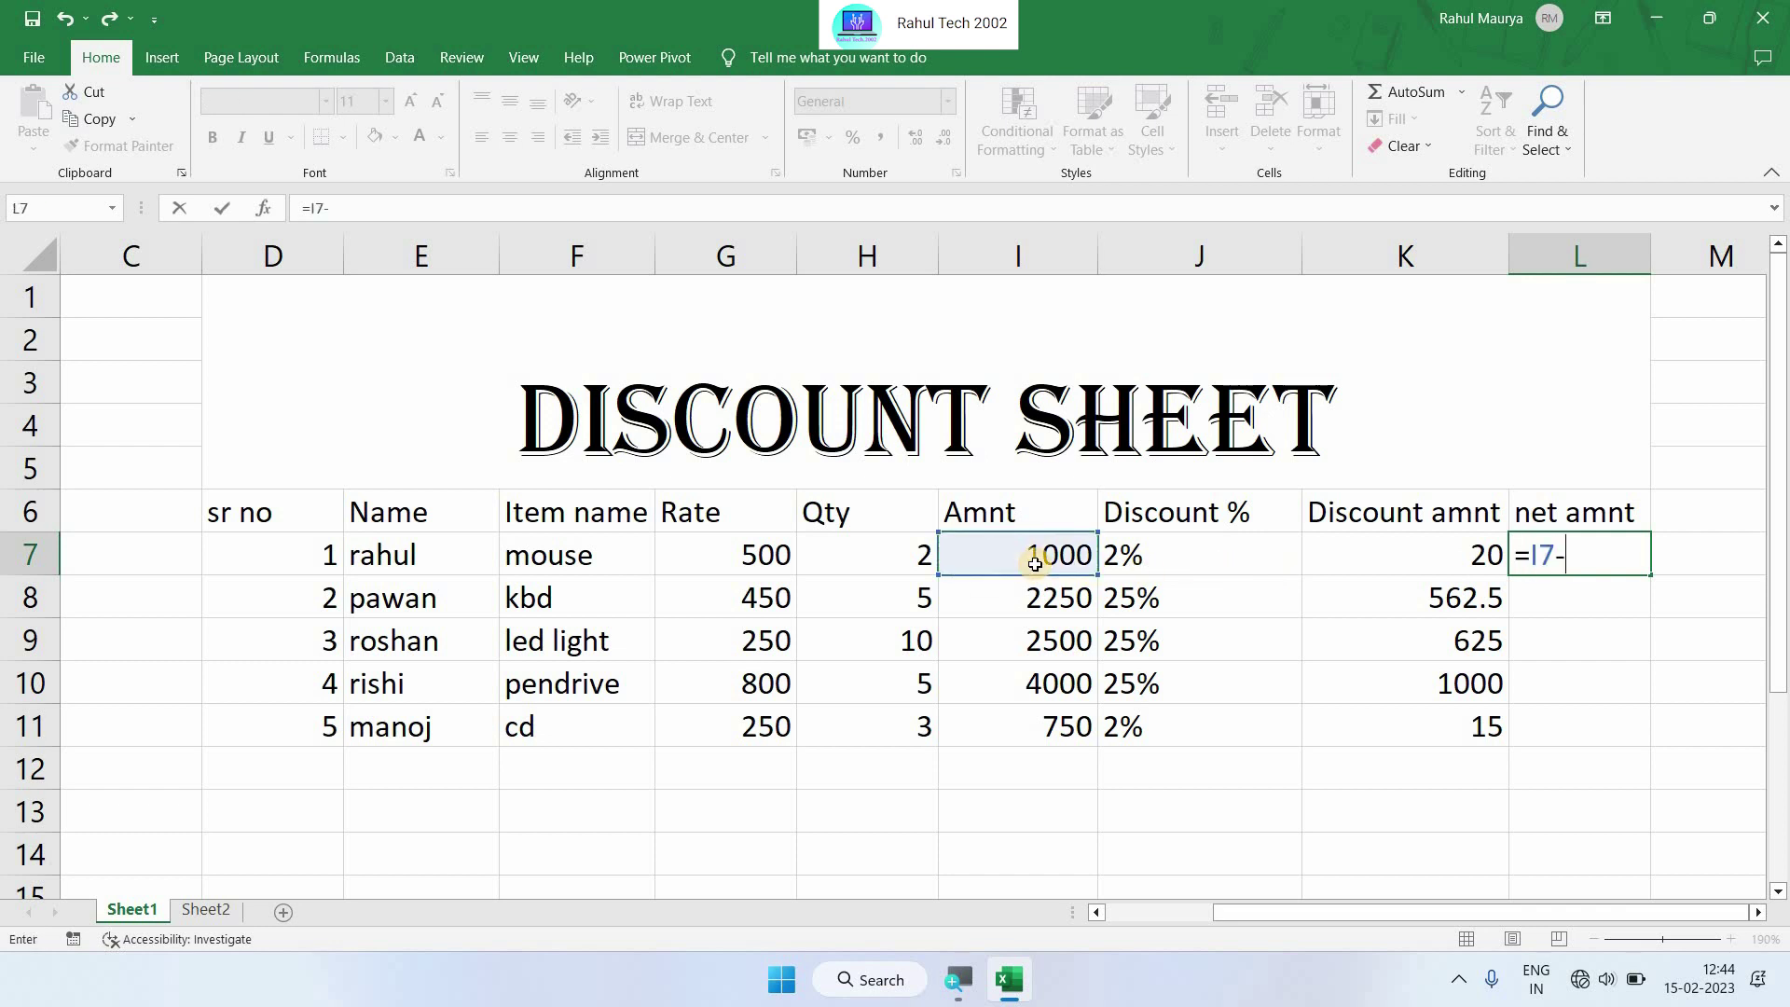
pyautogui.click(1374, 552)
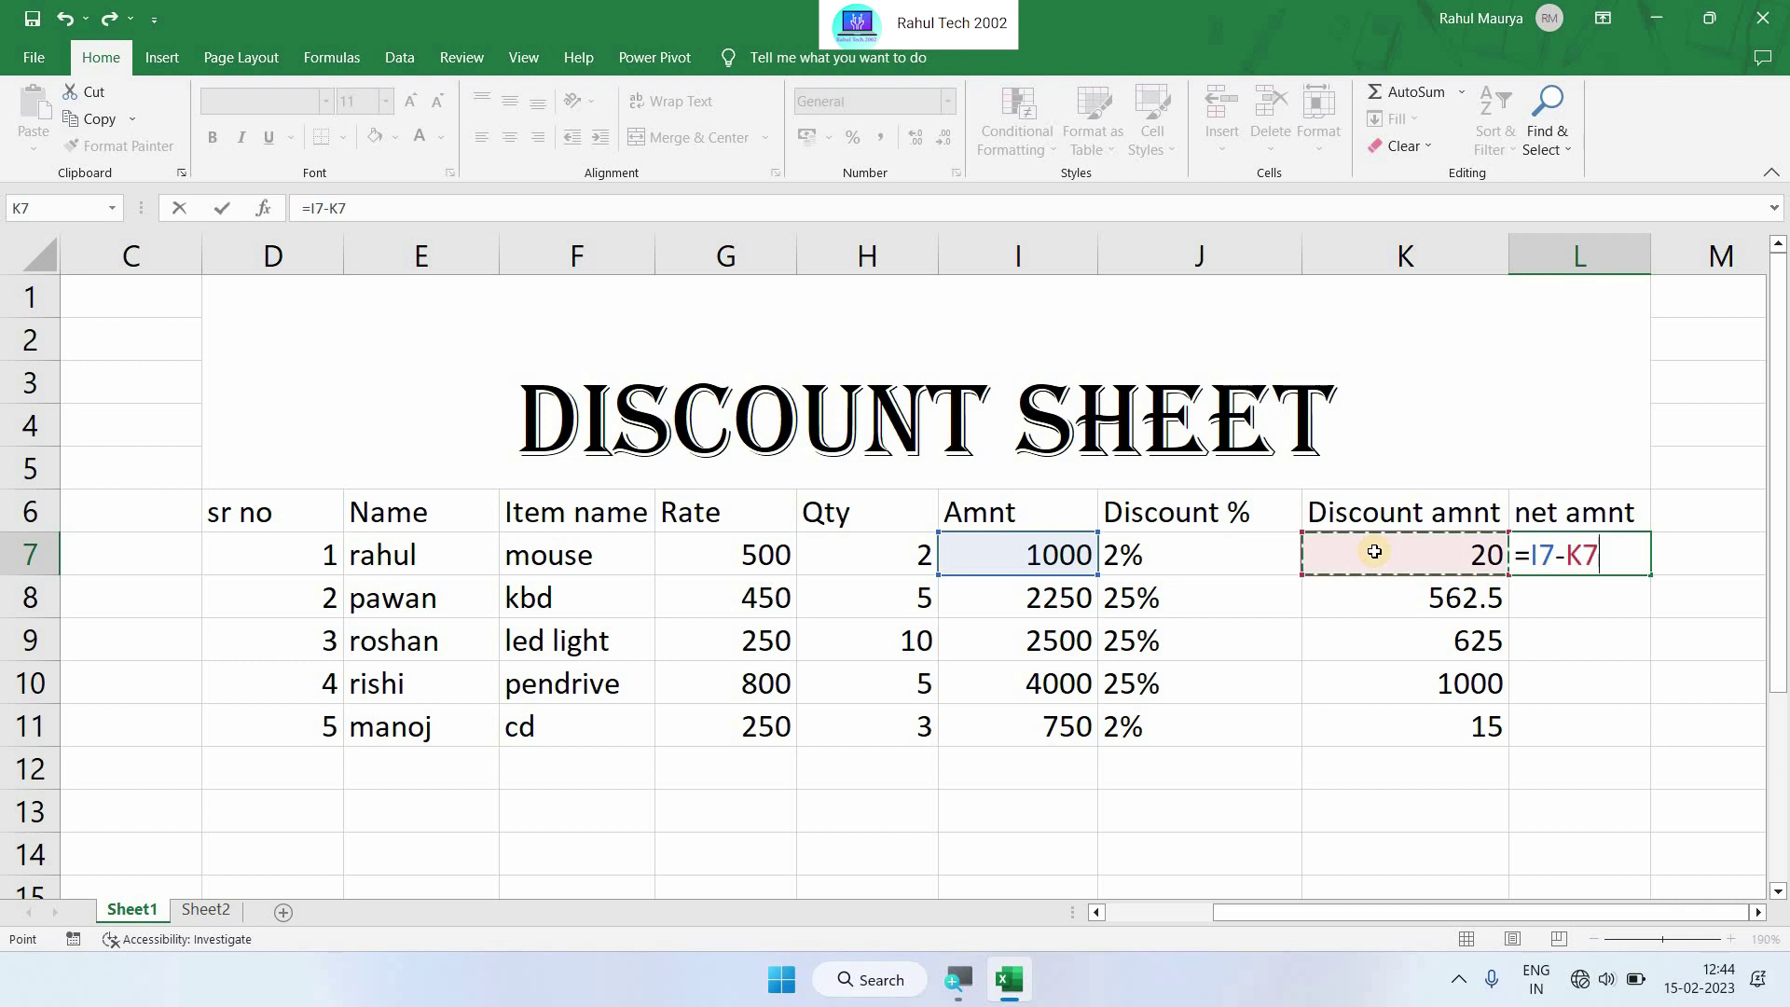
pyautogui.press('Return')
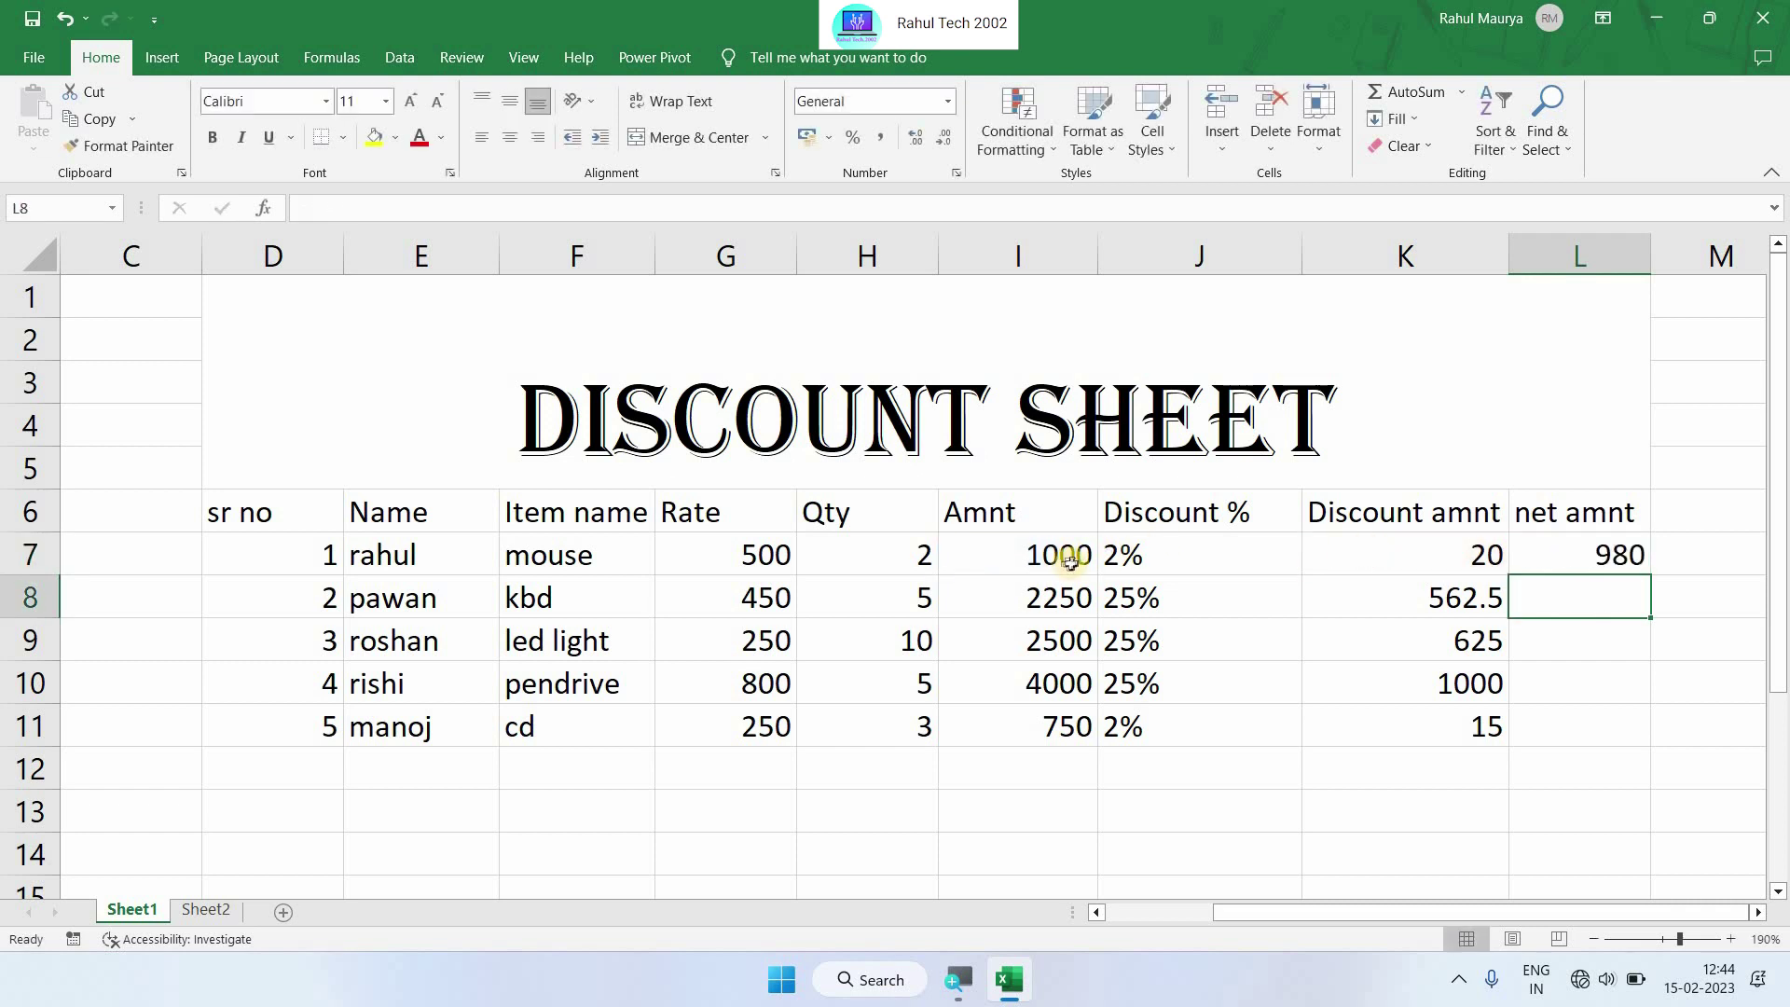
pyautogui.click(1068, 562)
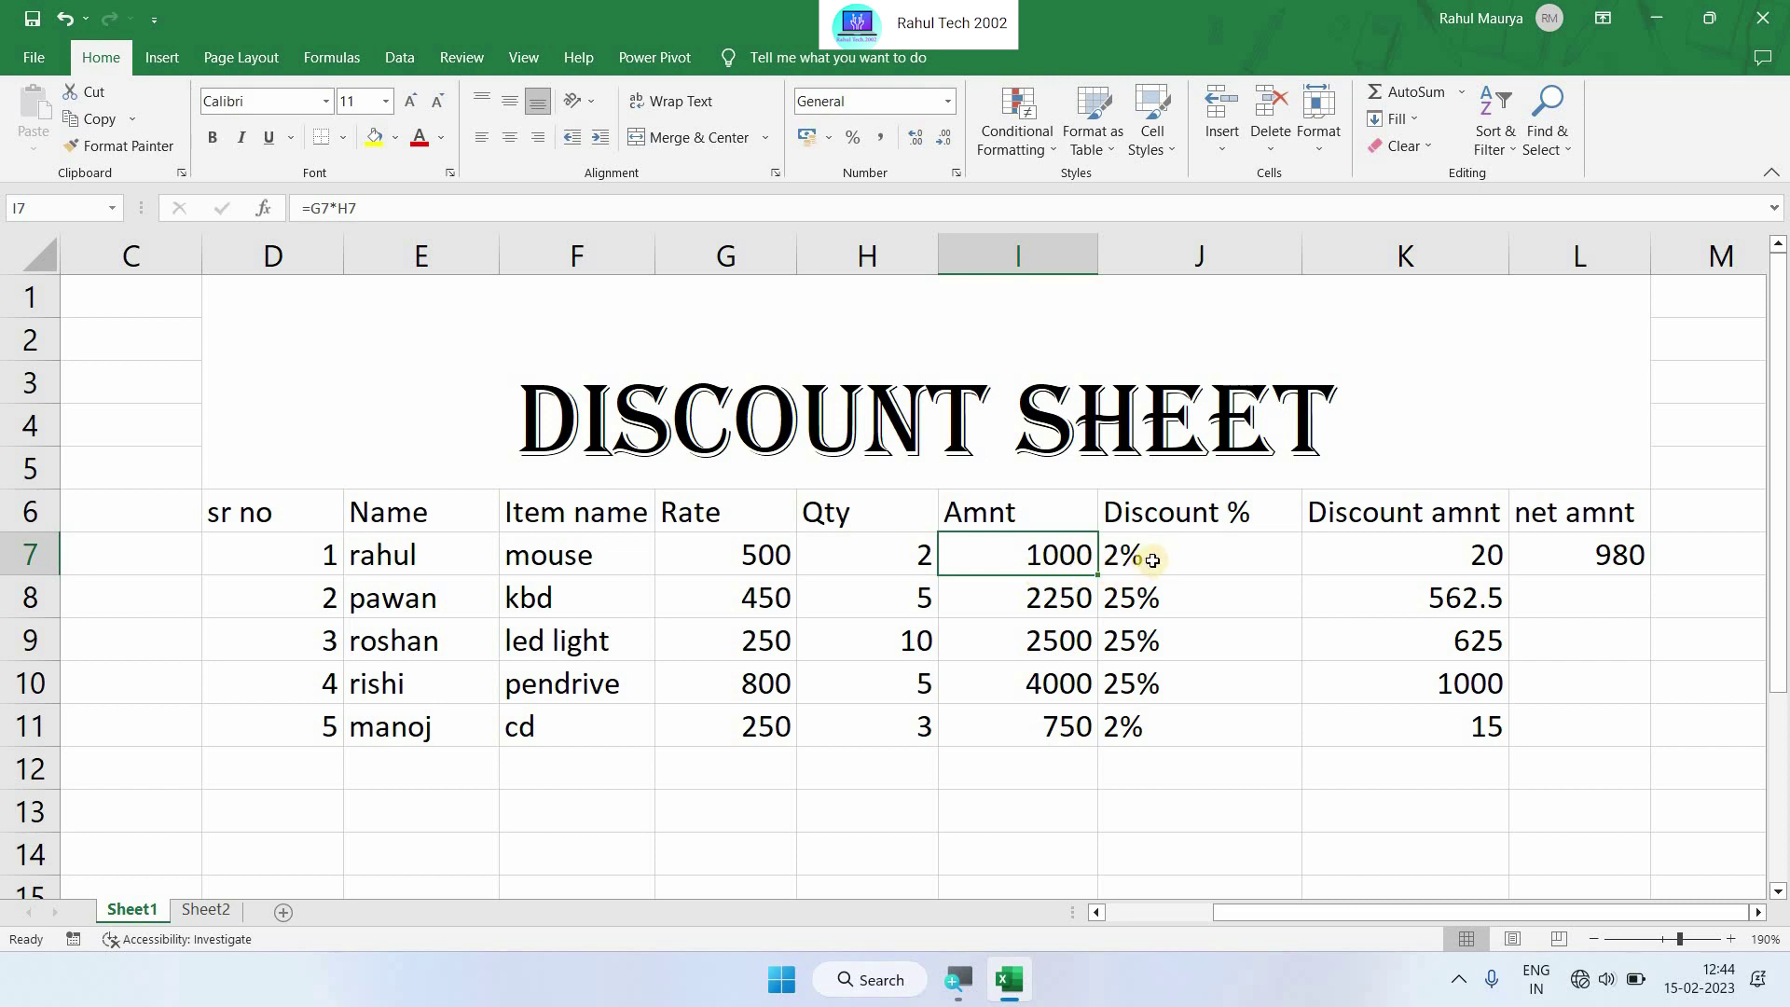
pyautogui.click(1609, 562)
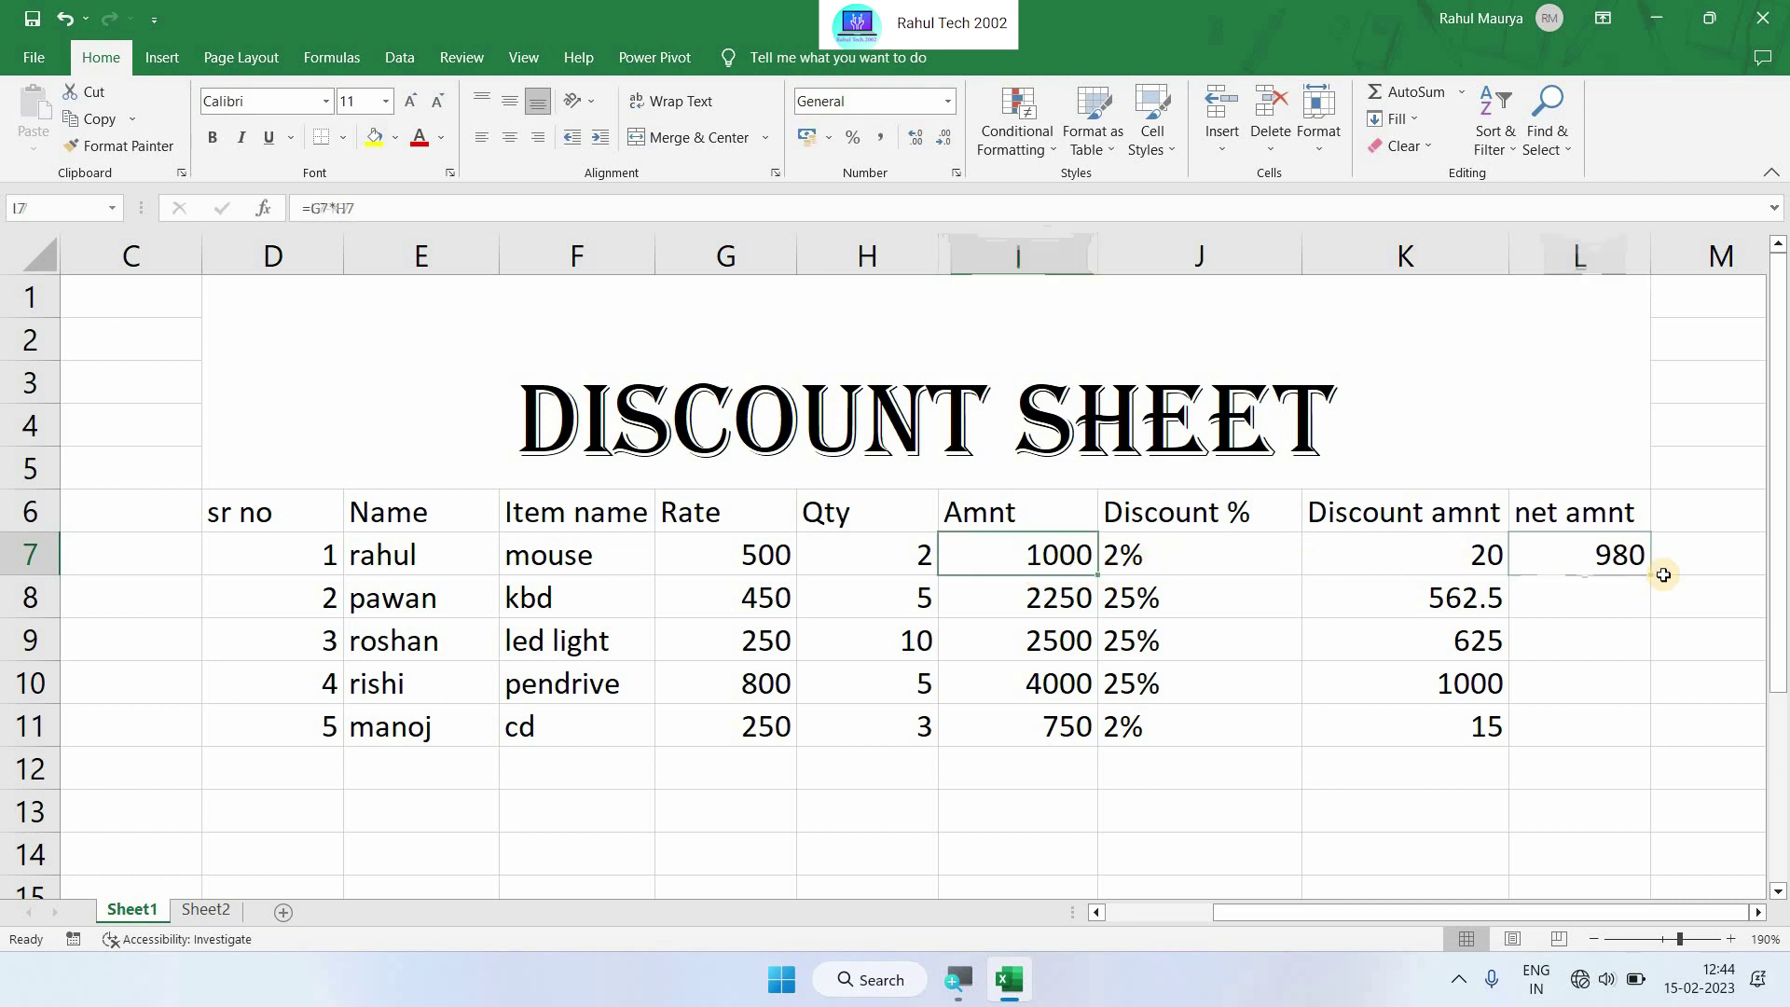
pyautogui.doubleClick(1650, 577)
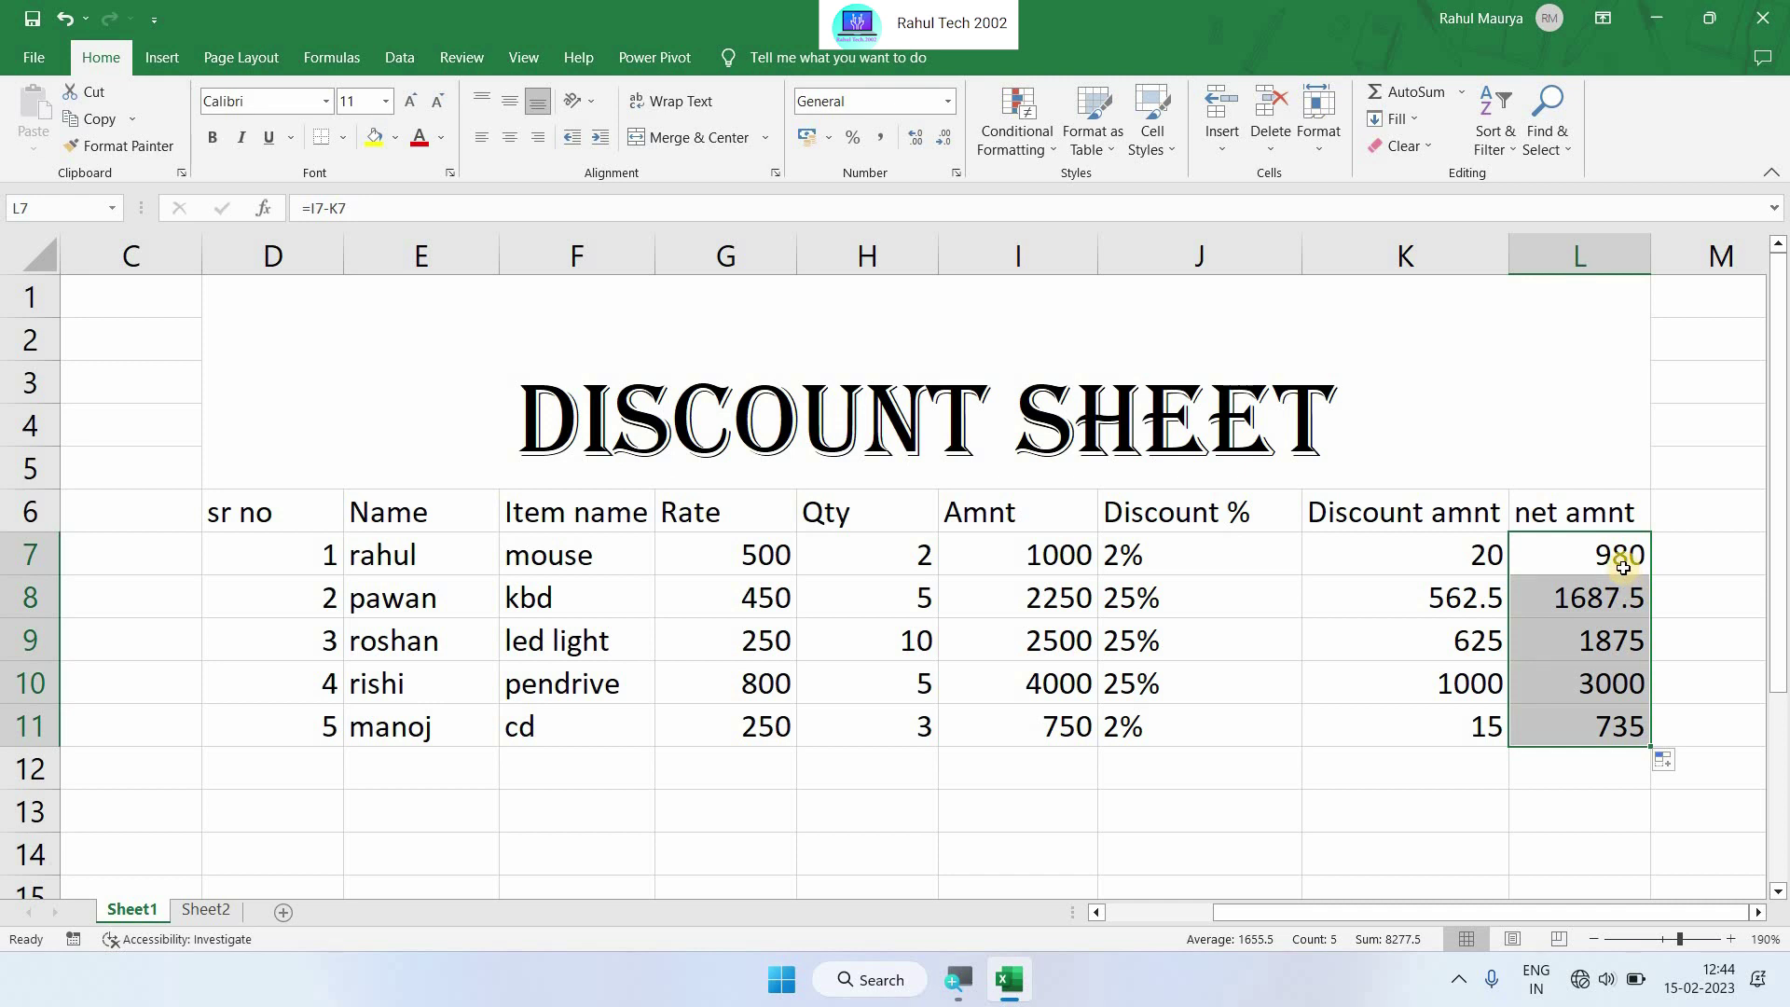
# Fill the header row D6:L6 (sr no to net amnt) with yellow
pyautogui.click(291, 513)
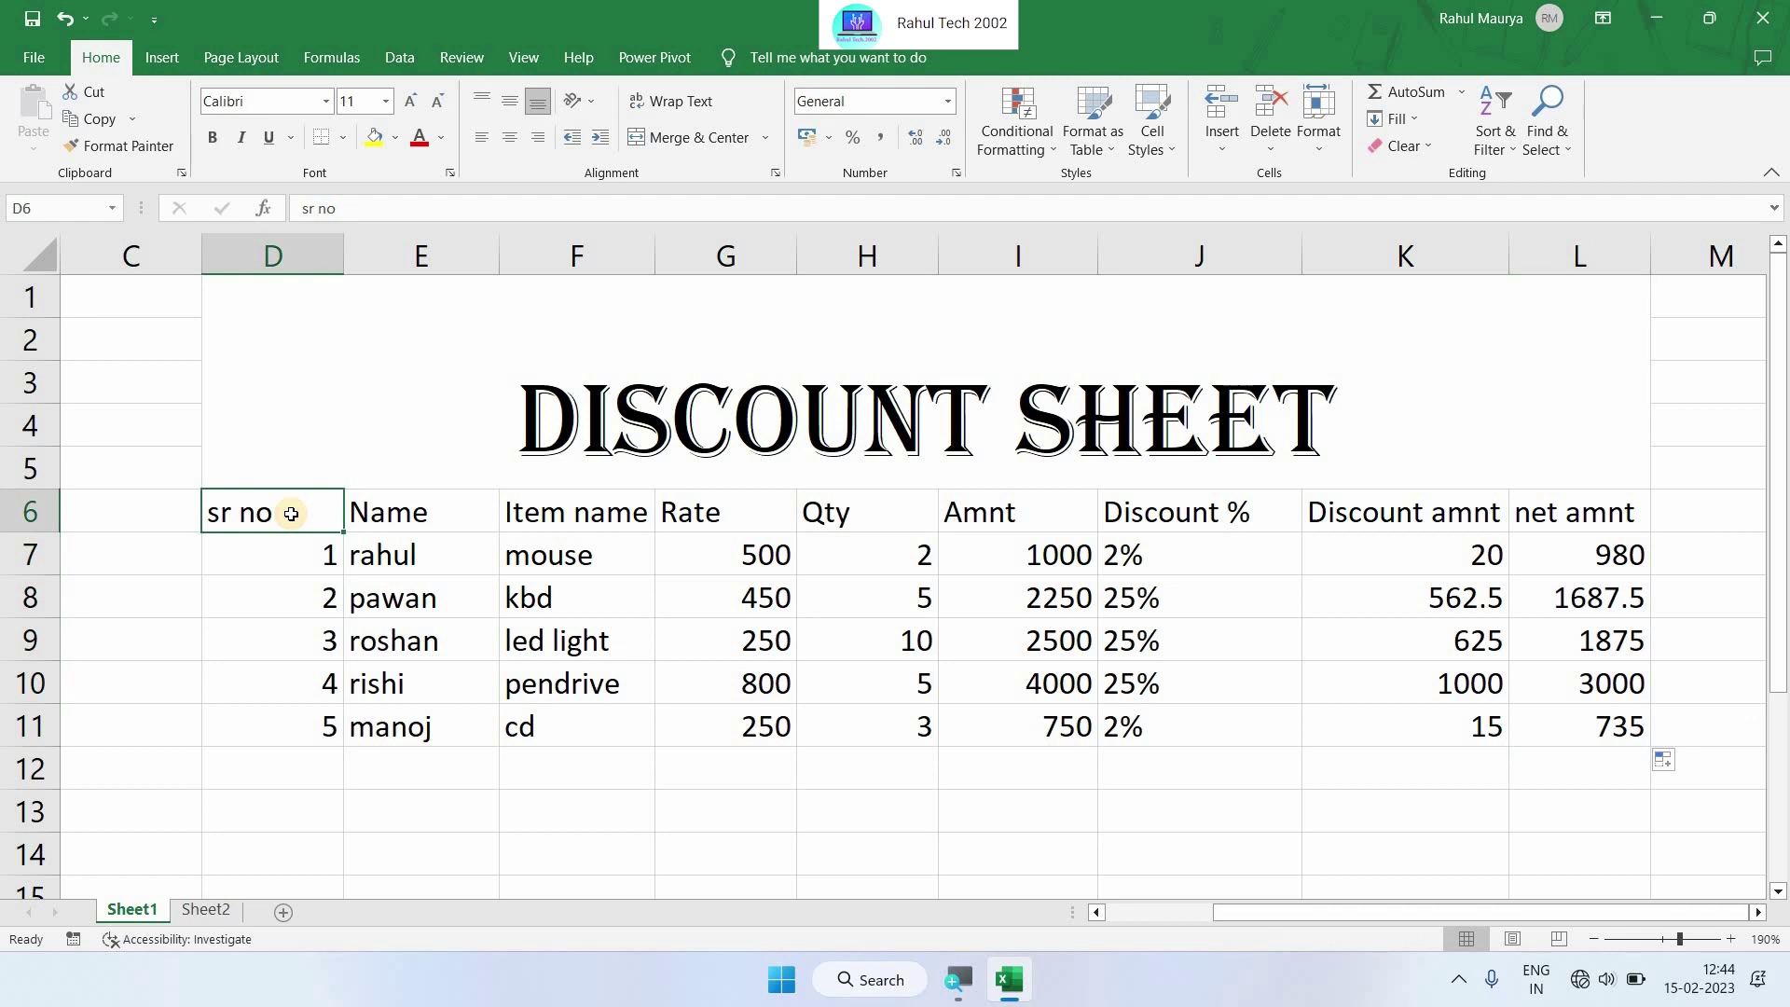
pyautogui.moveTo(291, 514)
pyautogui.mouseDown()
pyautogui.moveTo(1151, 539)
pyautogui.moveTo(1585, 511)
pyautogui.mouseUp()
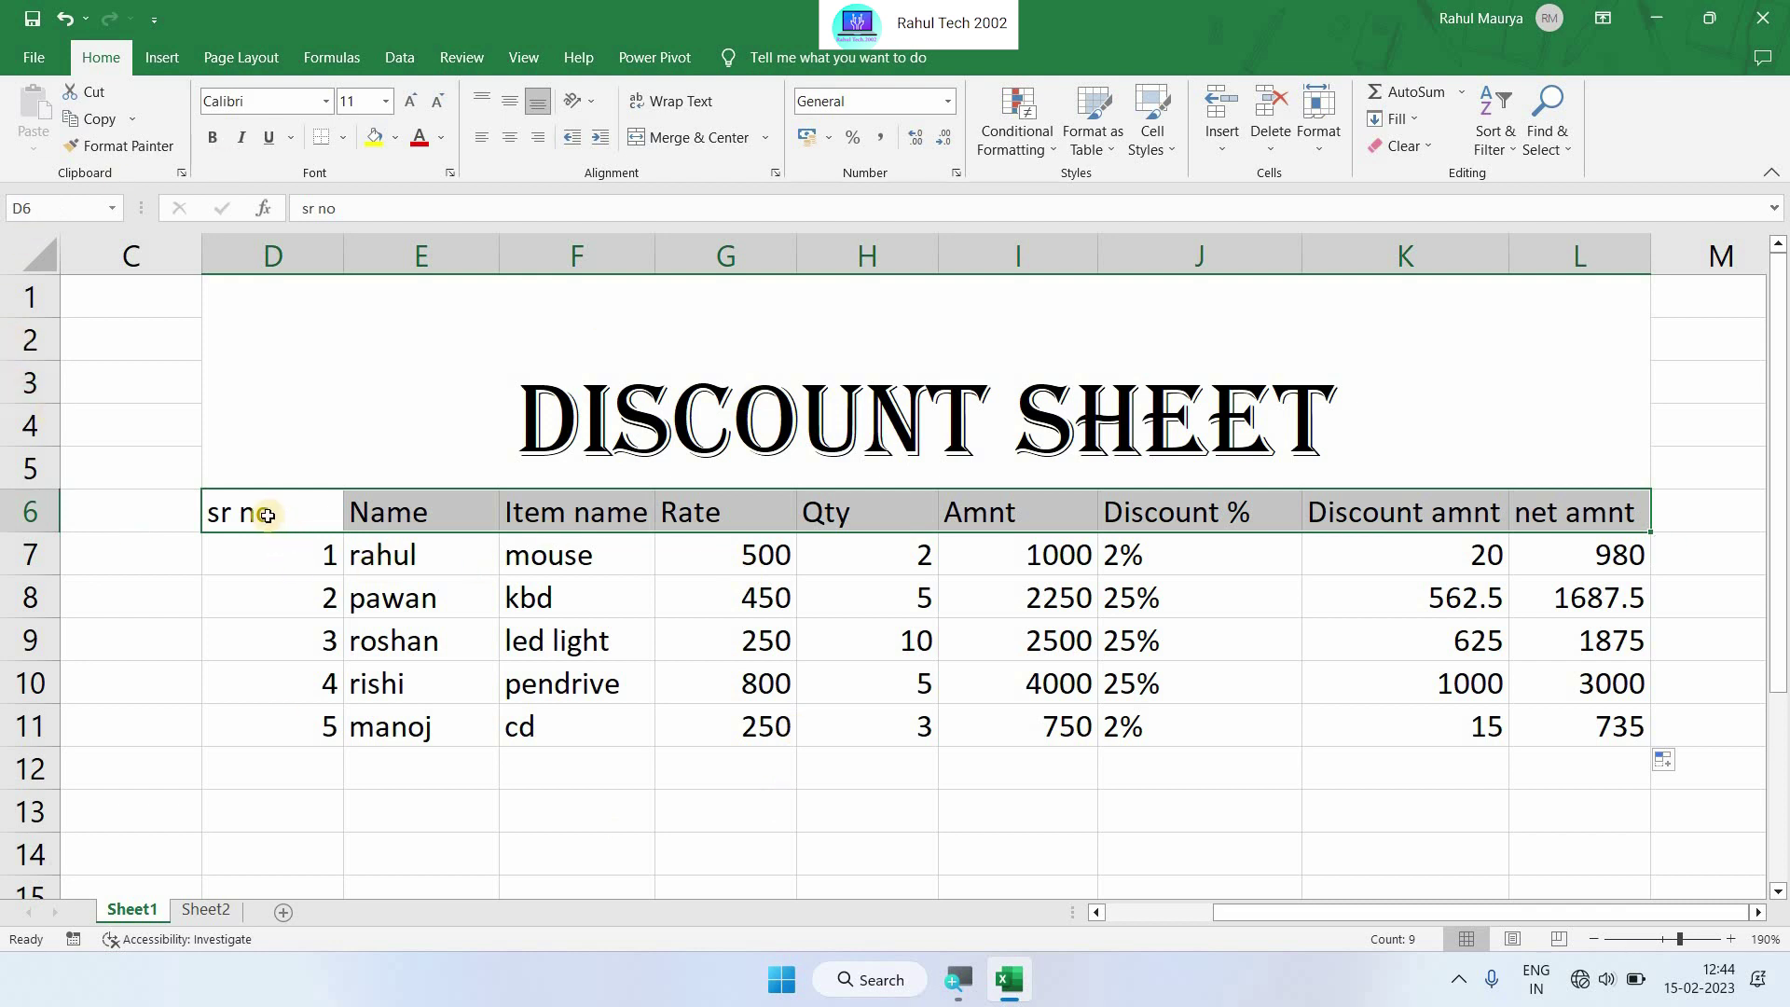
pyautogui.click(377, 138)
# Apply All Borders to the table D6:L11 and centre its contents
pyautogui.moveTo(233, 512); pyautogui.dragTo(1641, 737)
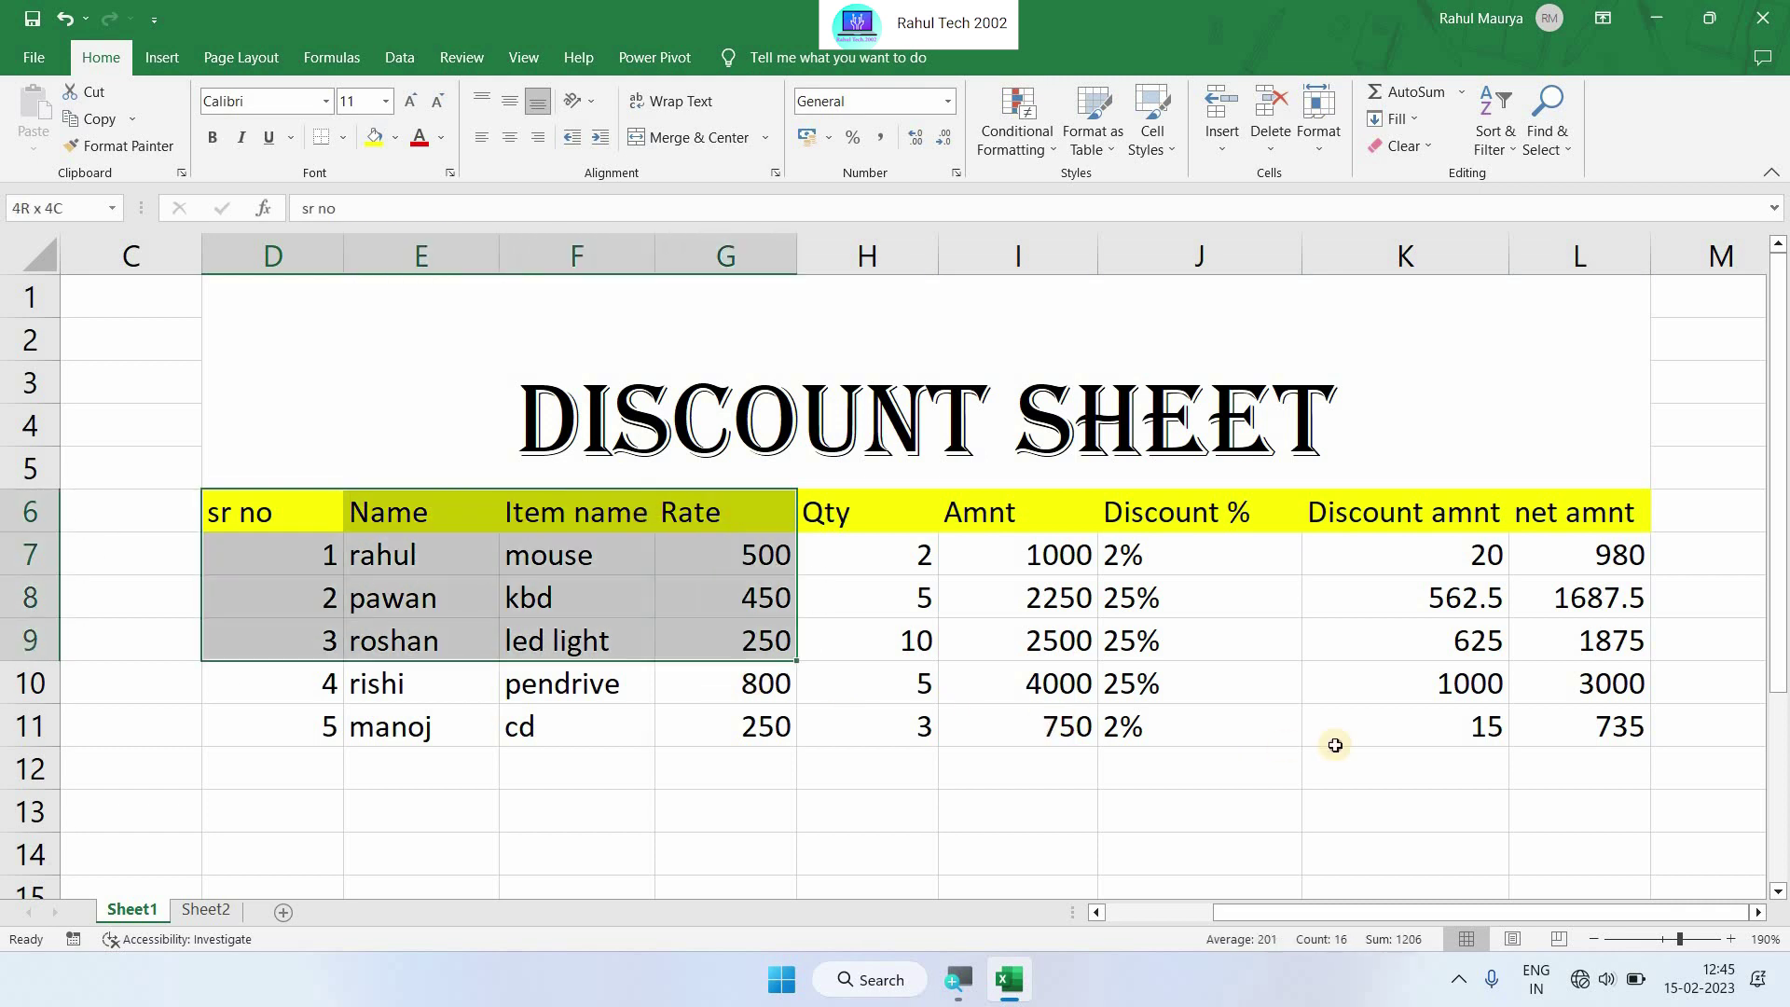
pyautogui.click(338, 140)
pyautogui.click(356, 336)
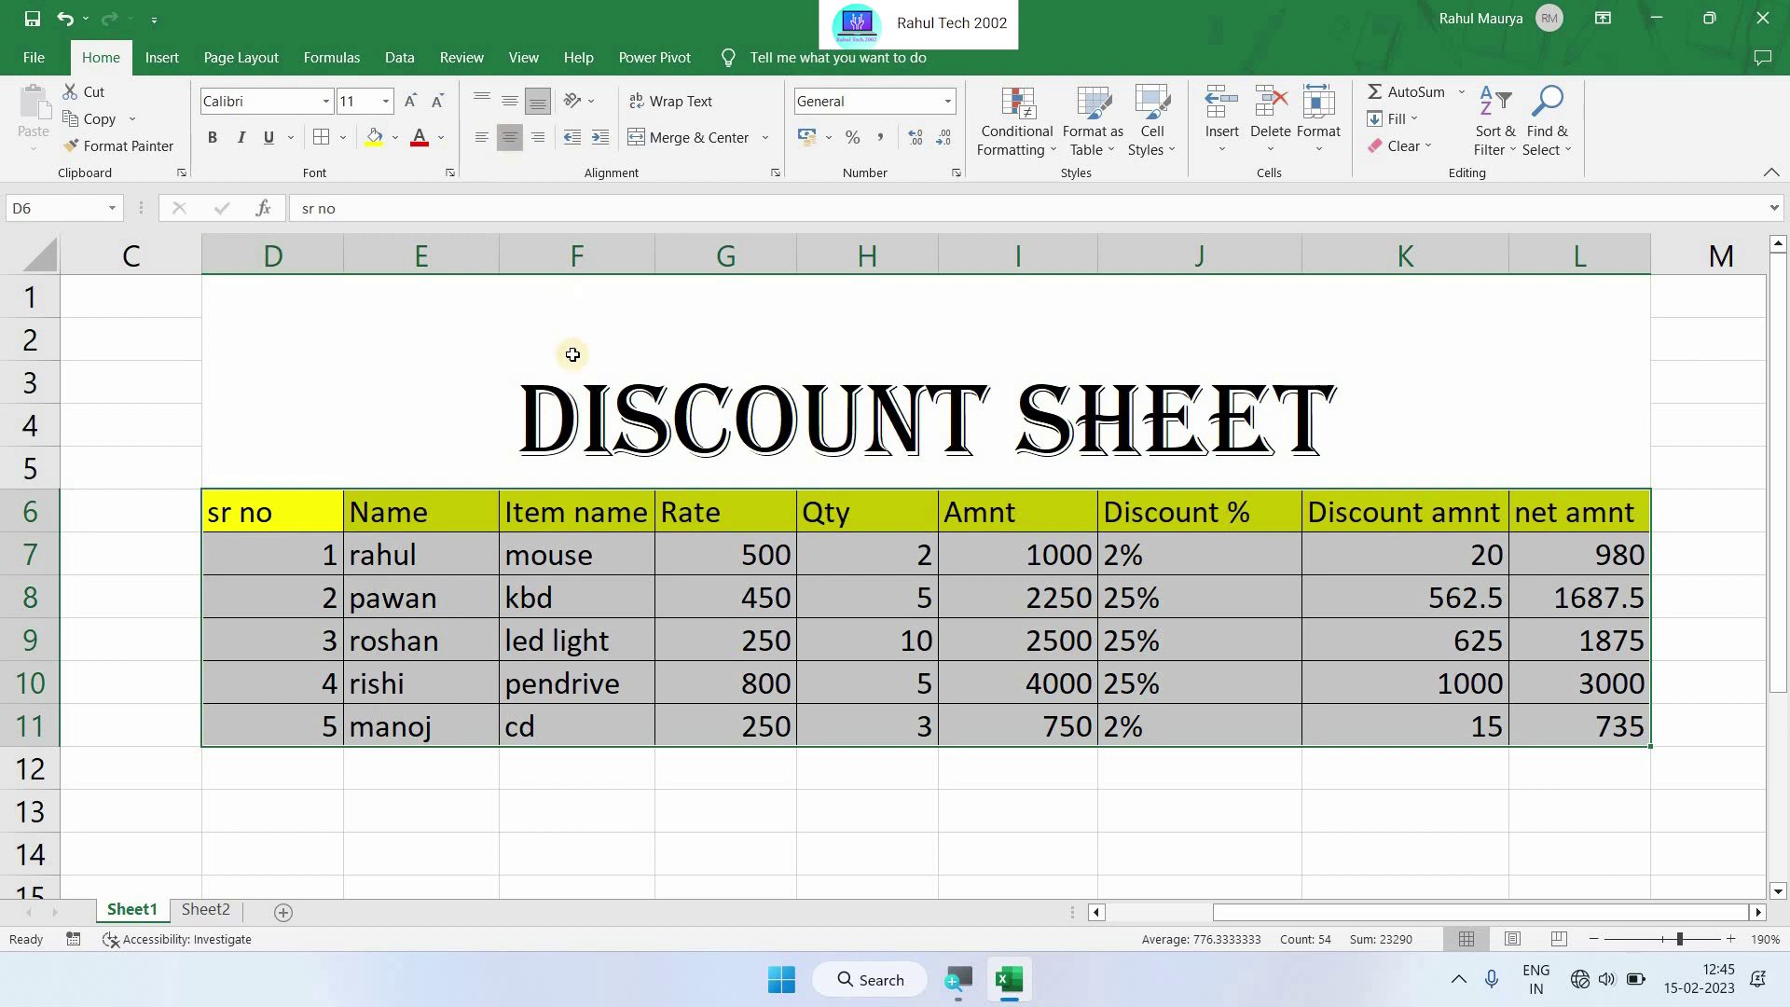
pyautogui.click(750, 615)
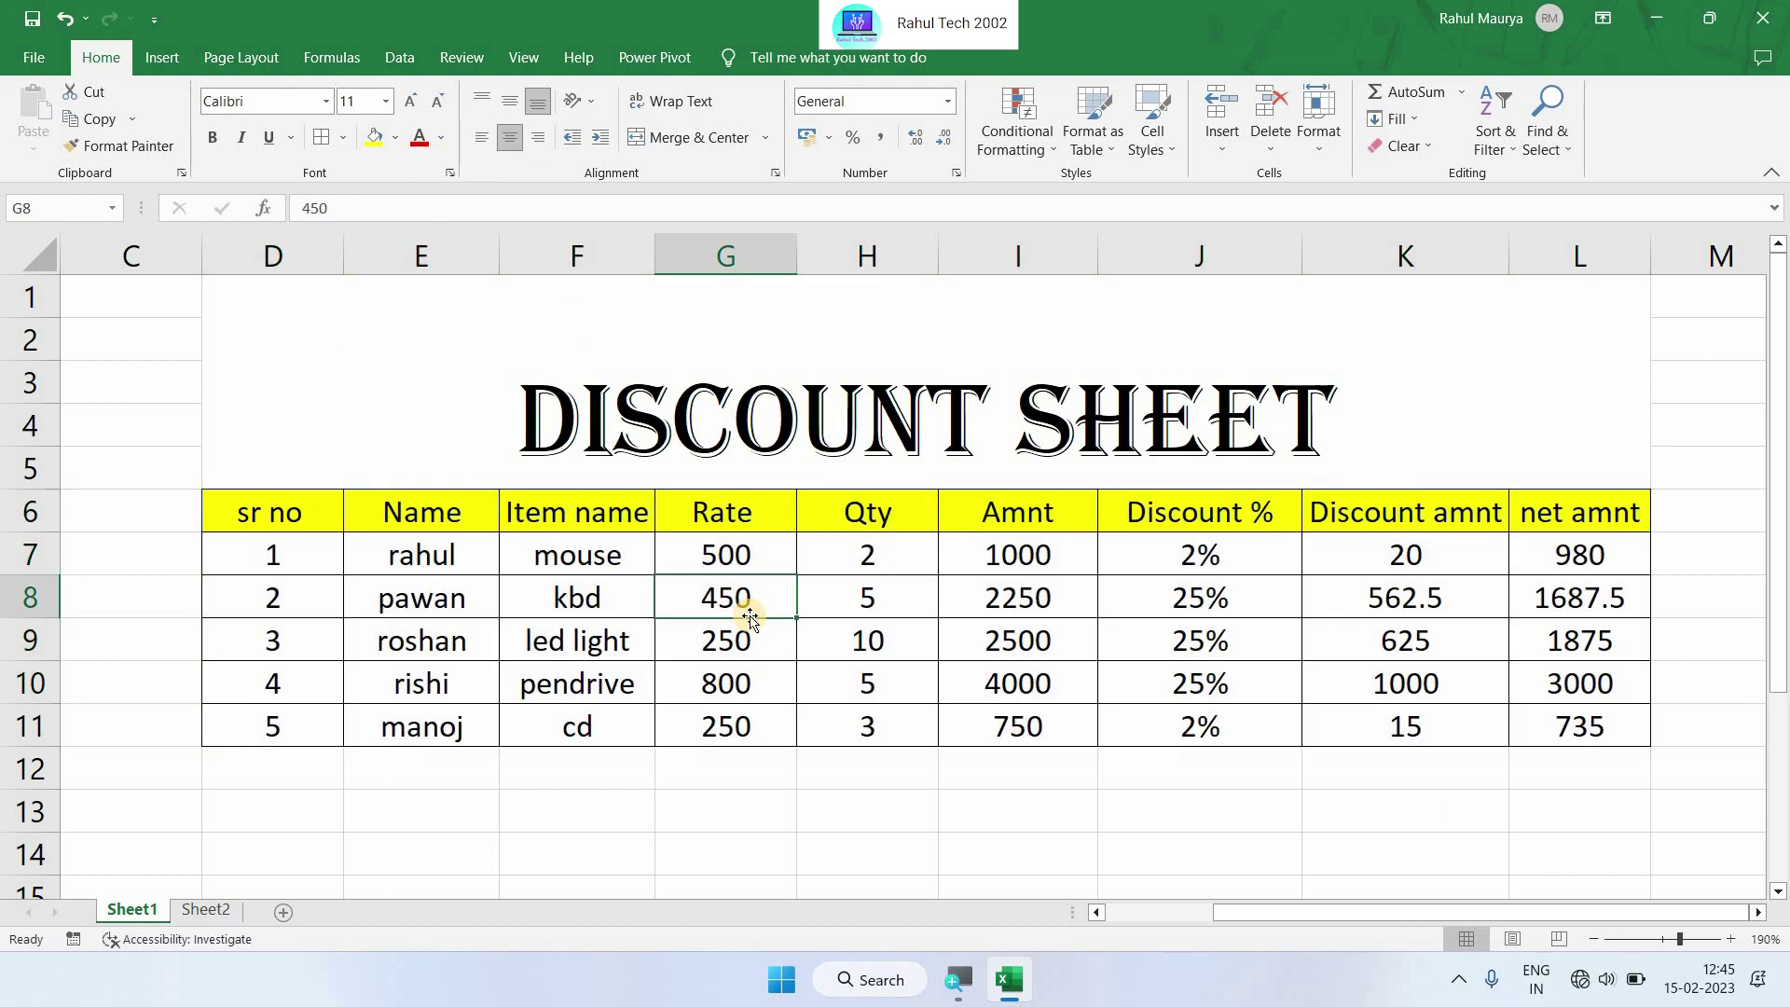